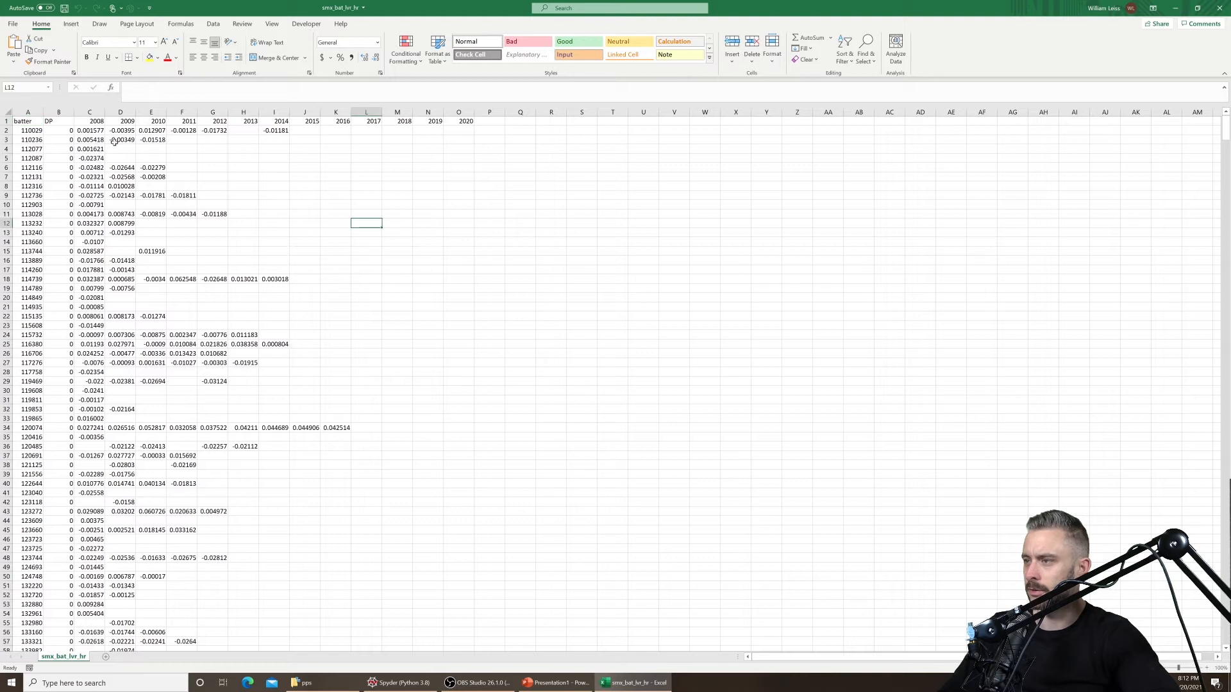
Examine the first batter's 2008, 2009 and 2010 values in row 2
click(95, 122)
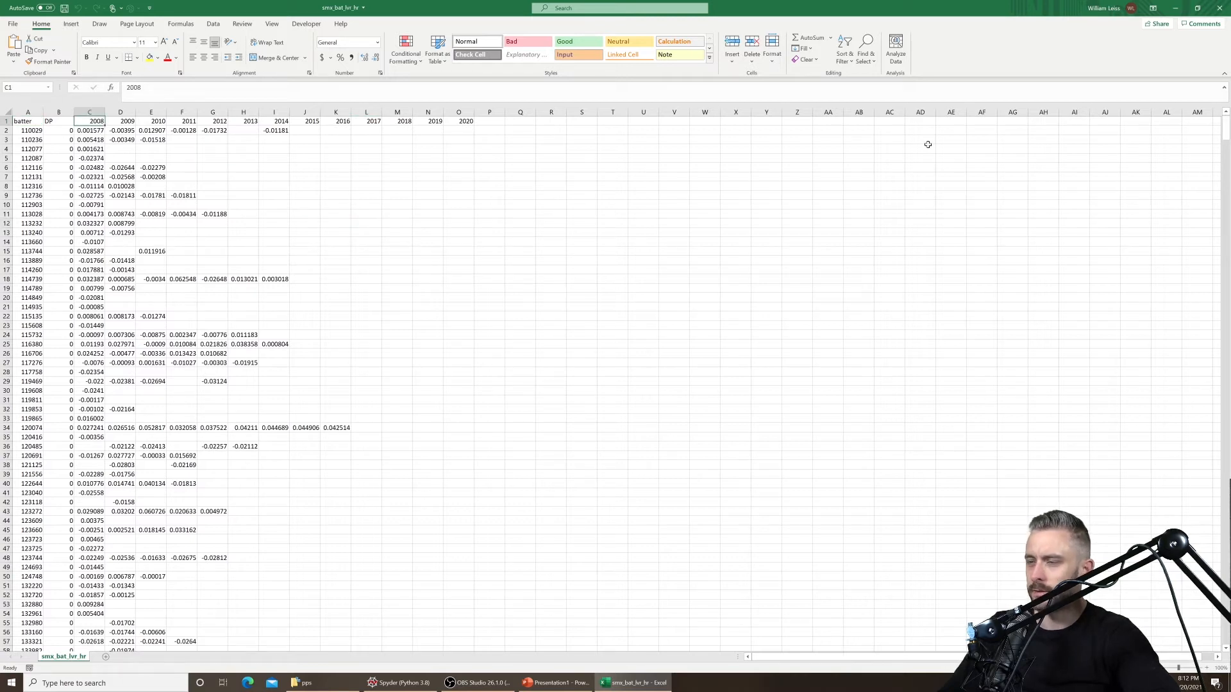
click(90, 131)
click(122, 131)
click(160, 131)
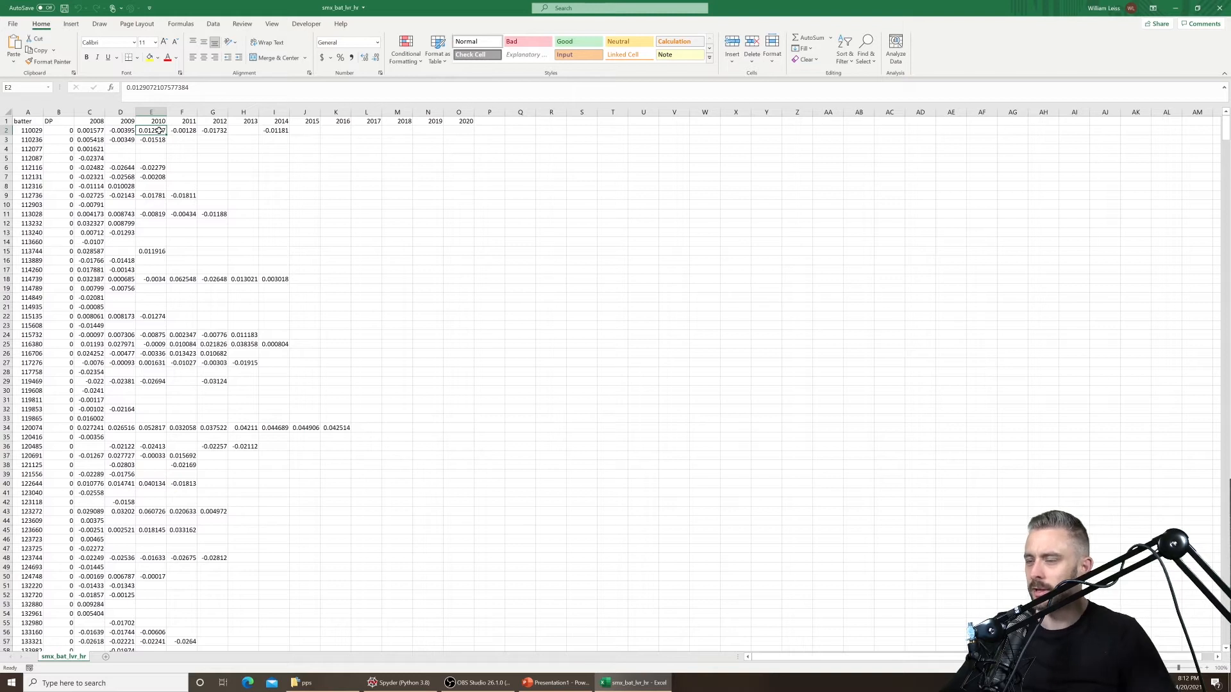
click(210, 167)
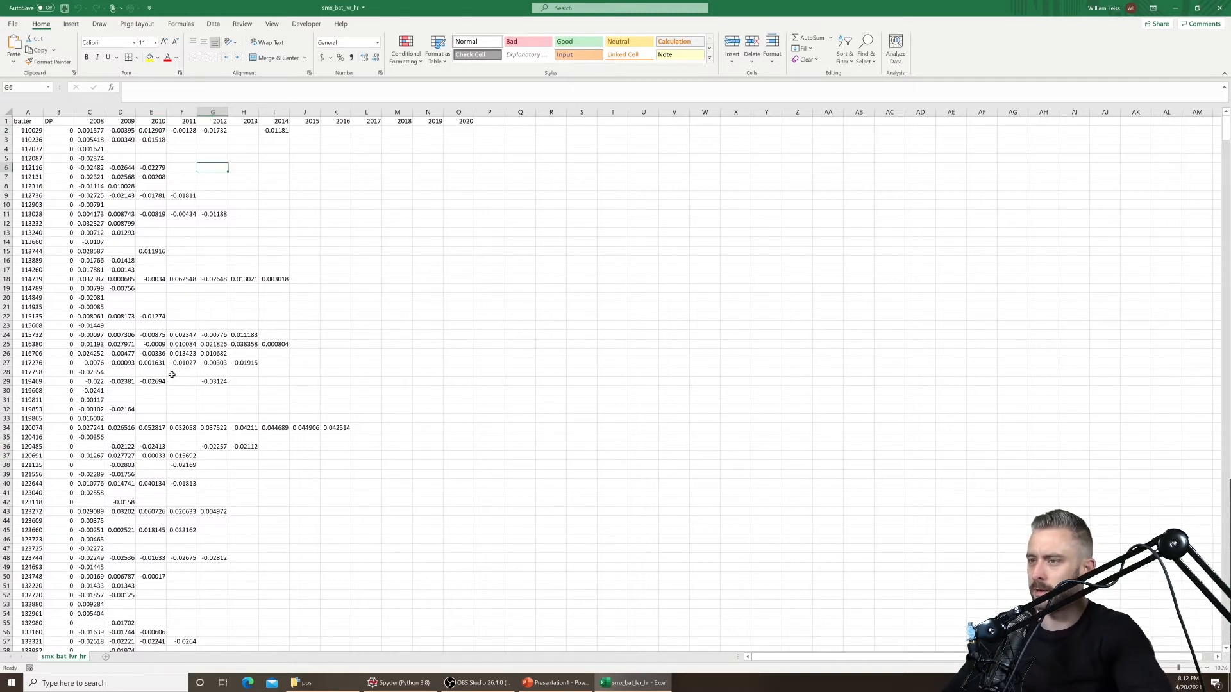
Examine the batter in row 551, reading the yearly values from 2020 back to 2017 and the batter ID
drag(1226, 133, 1207, 361)
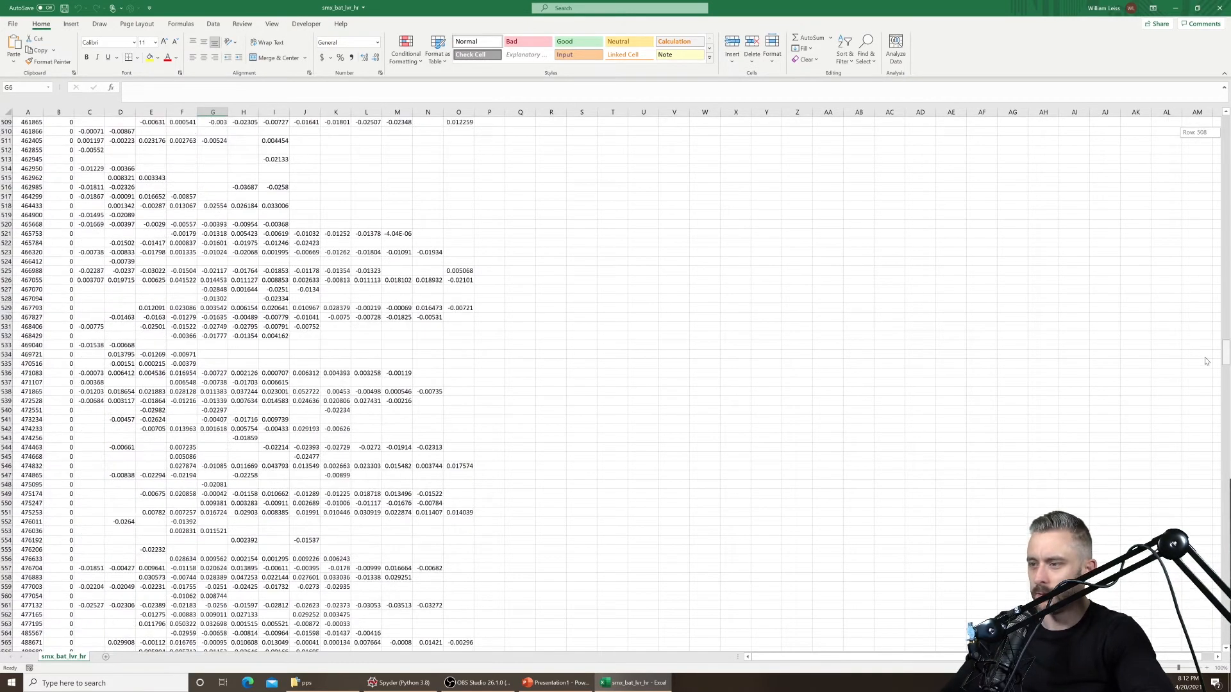
drag(459, 512, 366, 512)
click(552, 452)
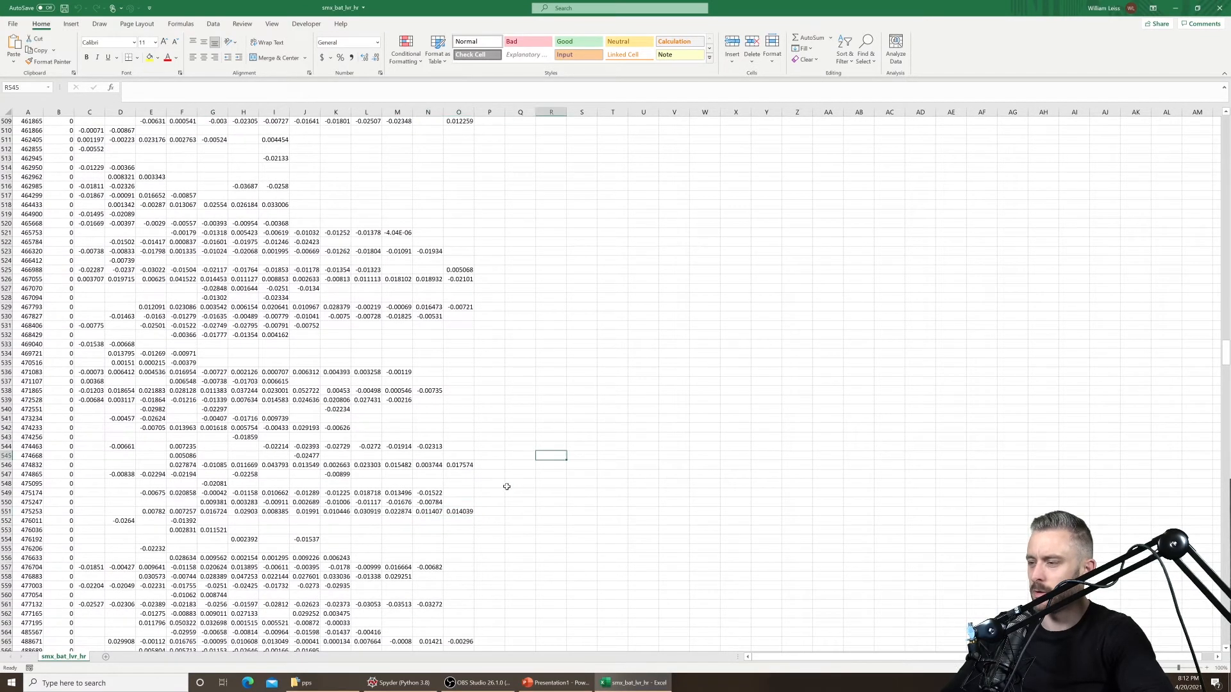
click(469, 511)
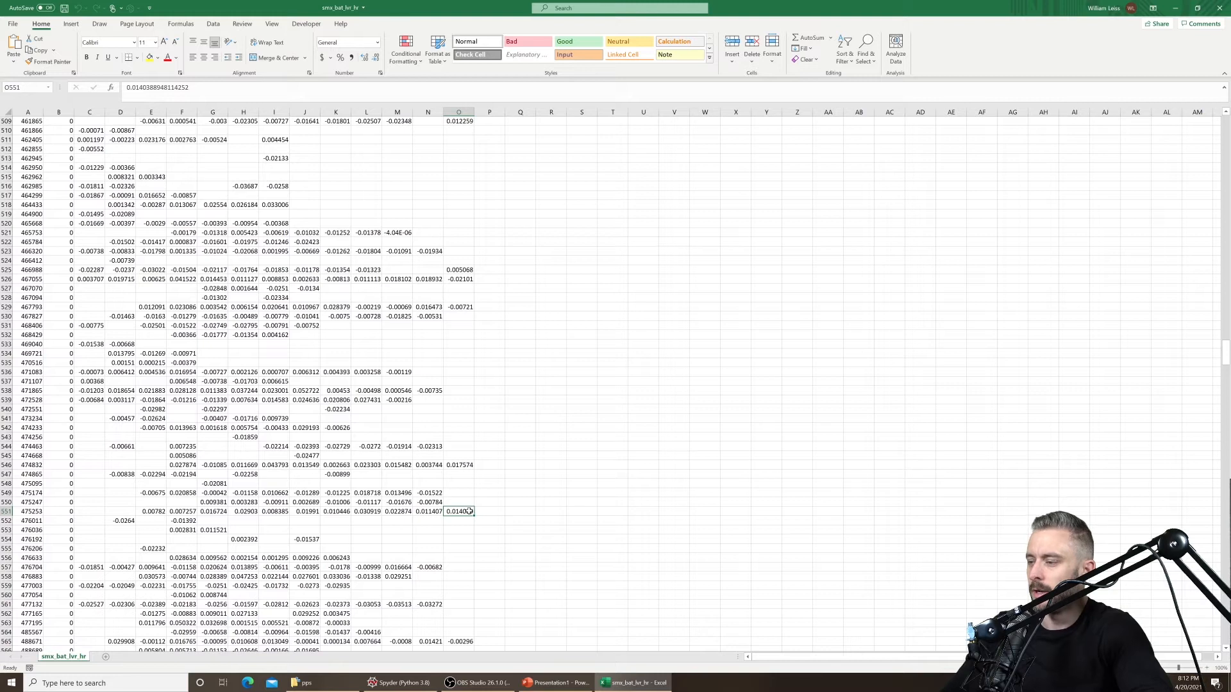
click(435, 512)
click(407, 511)
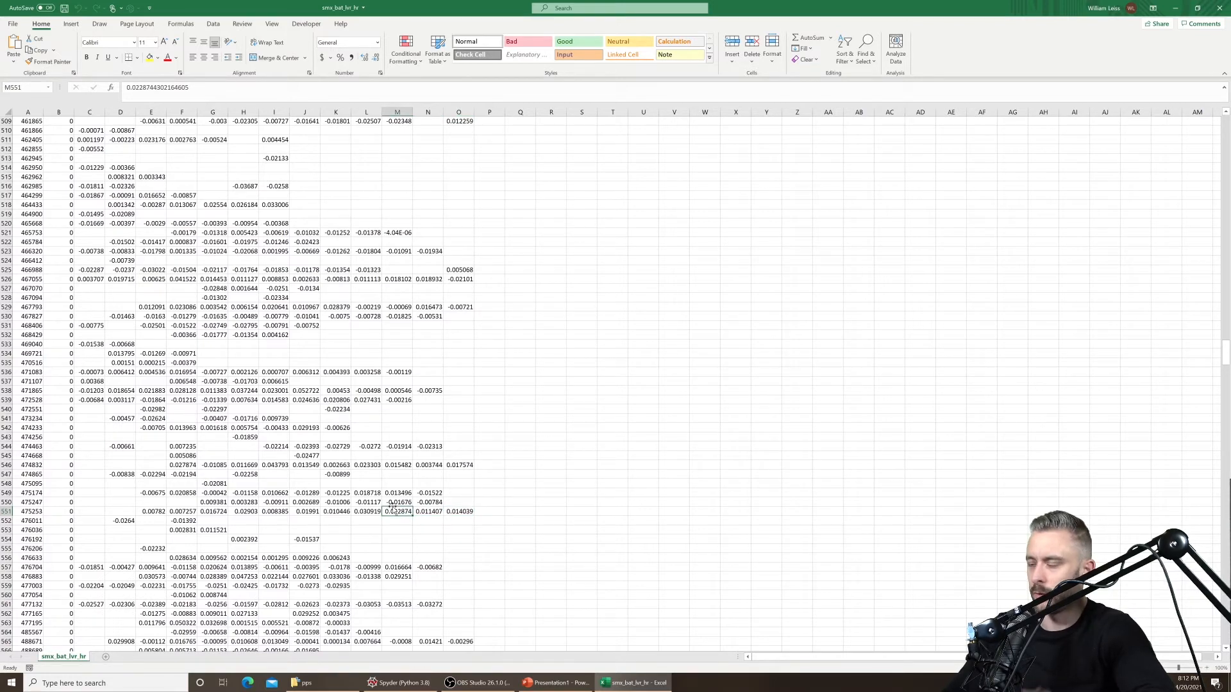
click(447, 513)
key(Left)
key(Left)
key(Left)
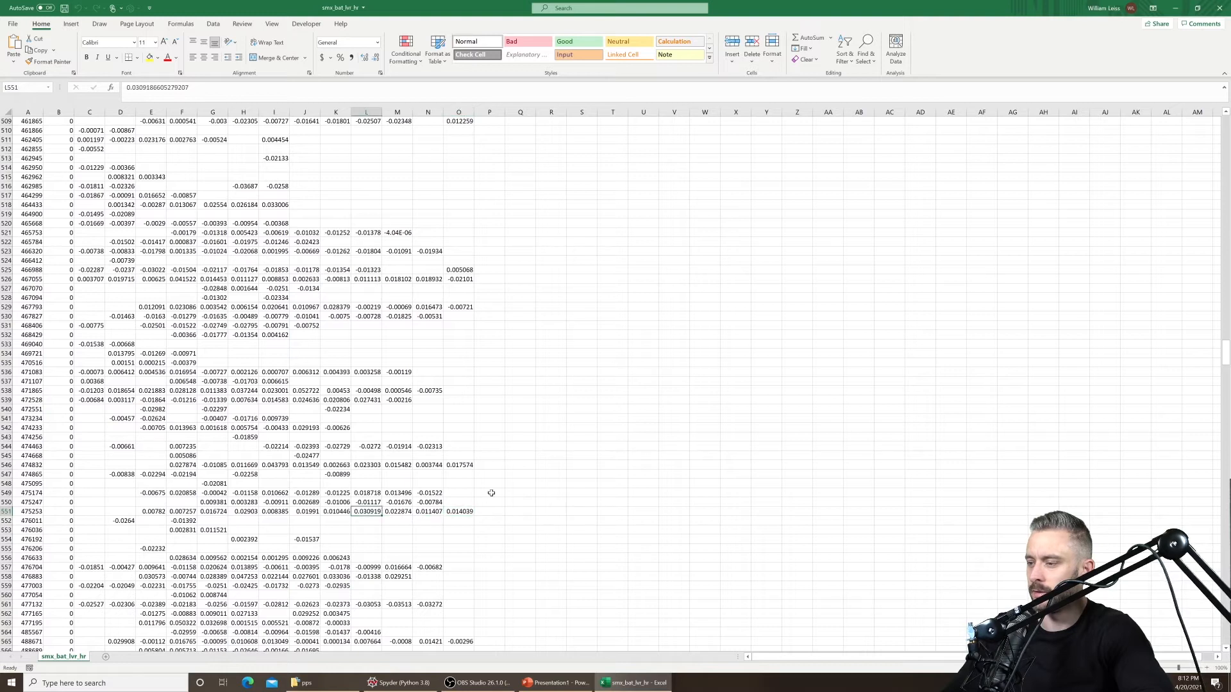
click(31, 511)
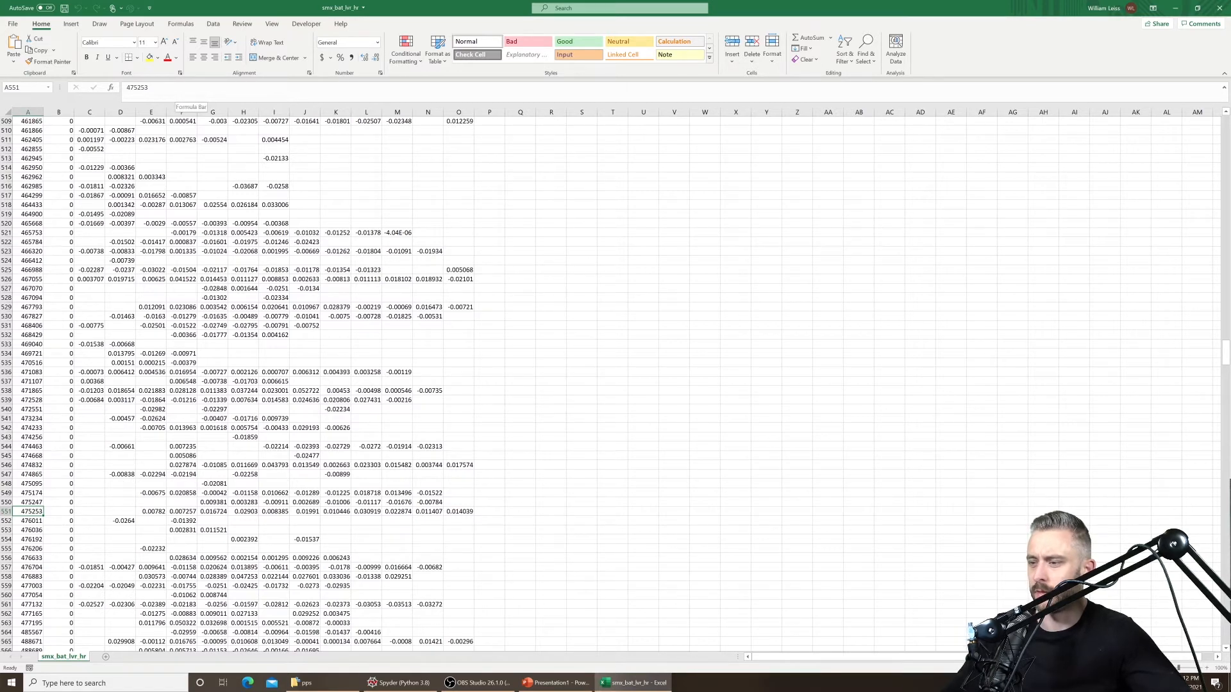
click(476, 484)
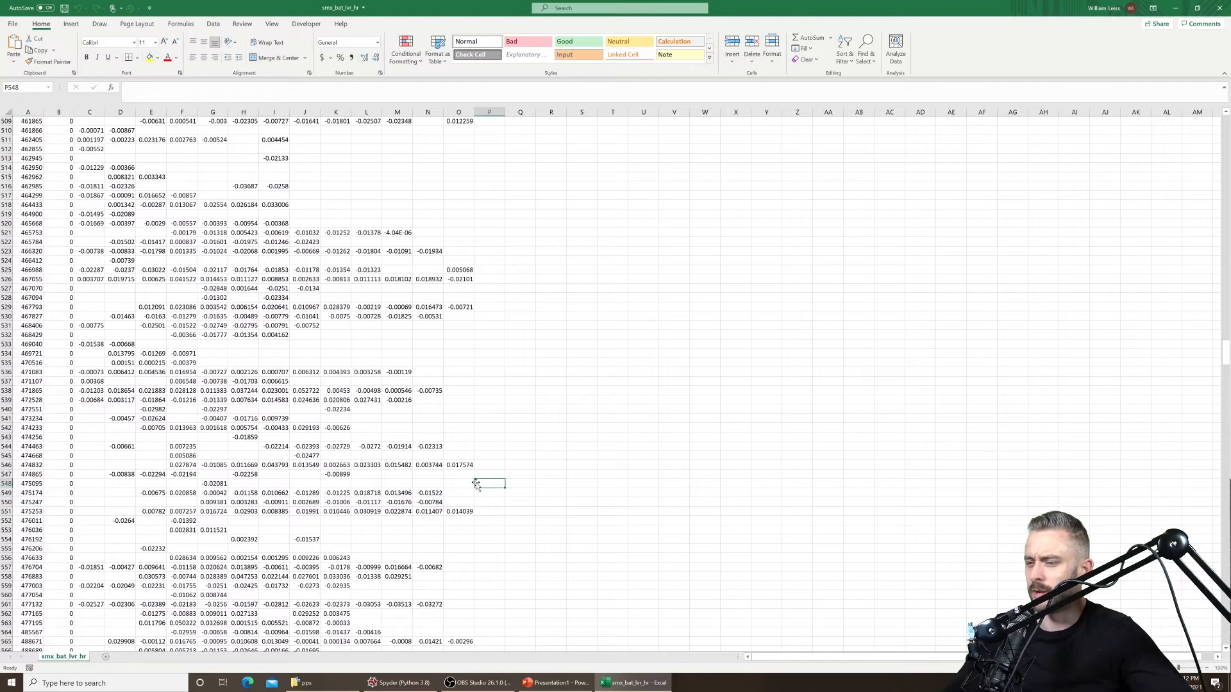
Close the sms_bat_lvr_hr workbook and open baseline_bat_lvl_2021 from the pps folder
scroll(189, 393, up, 20)
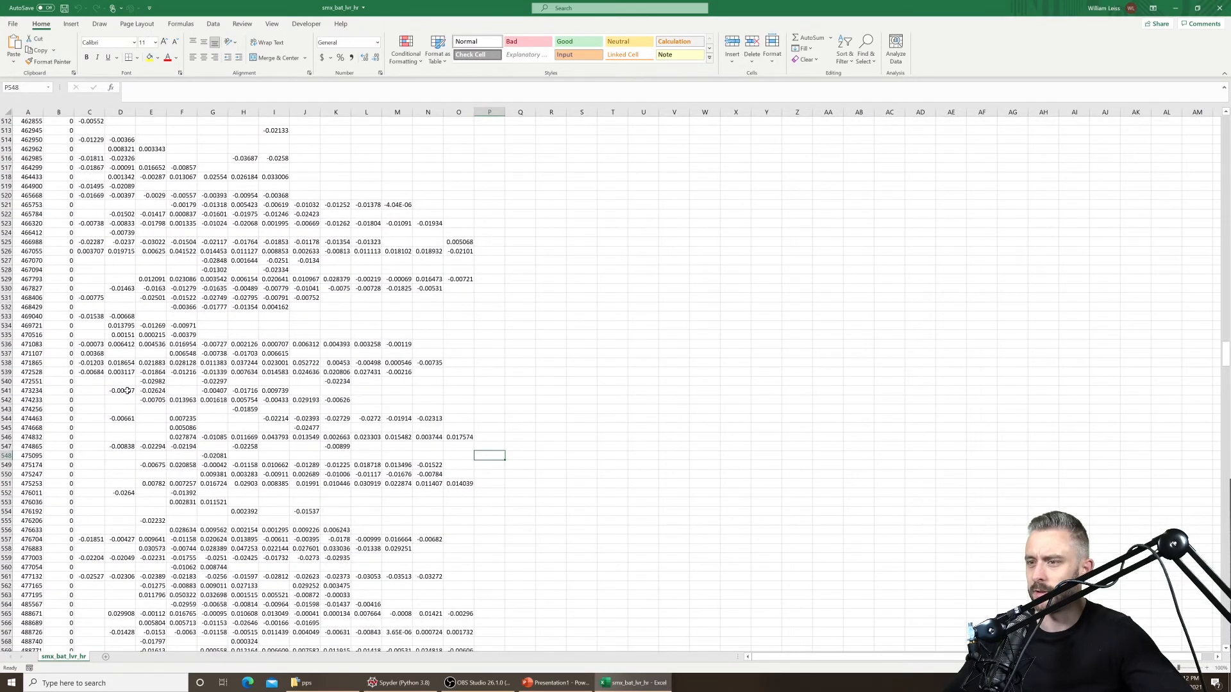
scroll(125, 367, up, 20)
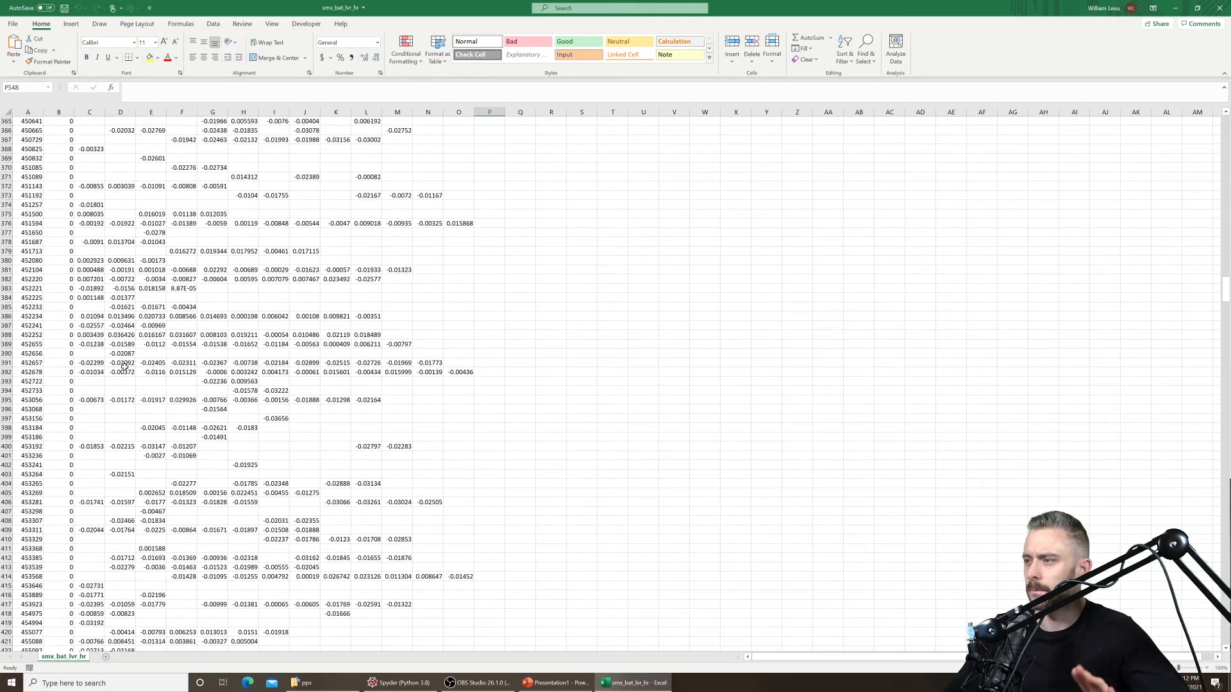
drag(1225, 287, 1226, 280)
drag(1226, 172, 1225, 128)
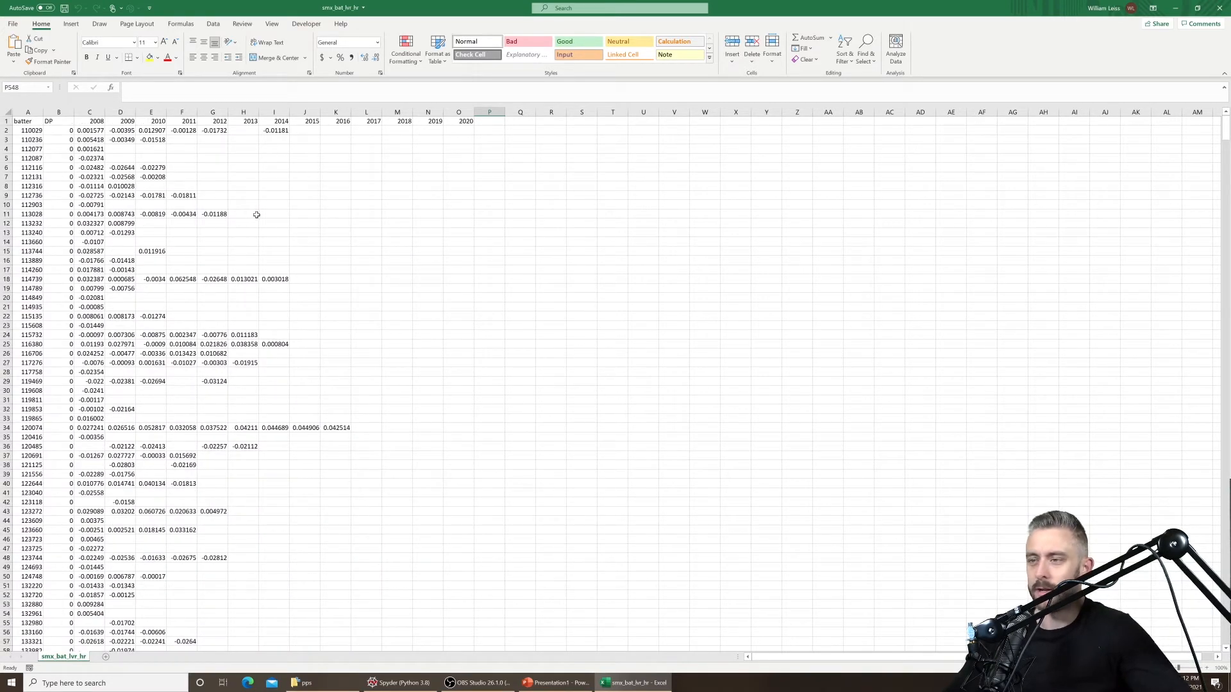
click(255, 214)
click(1220, 8)
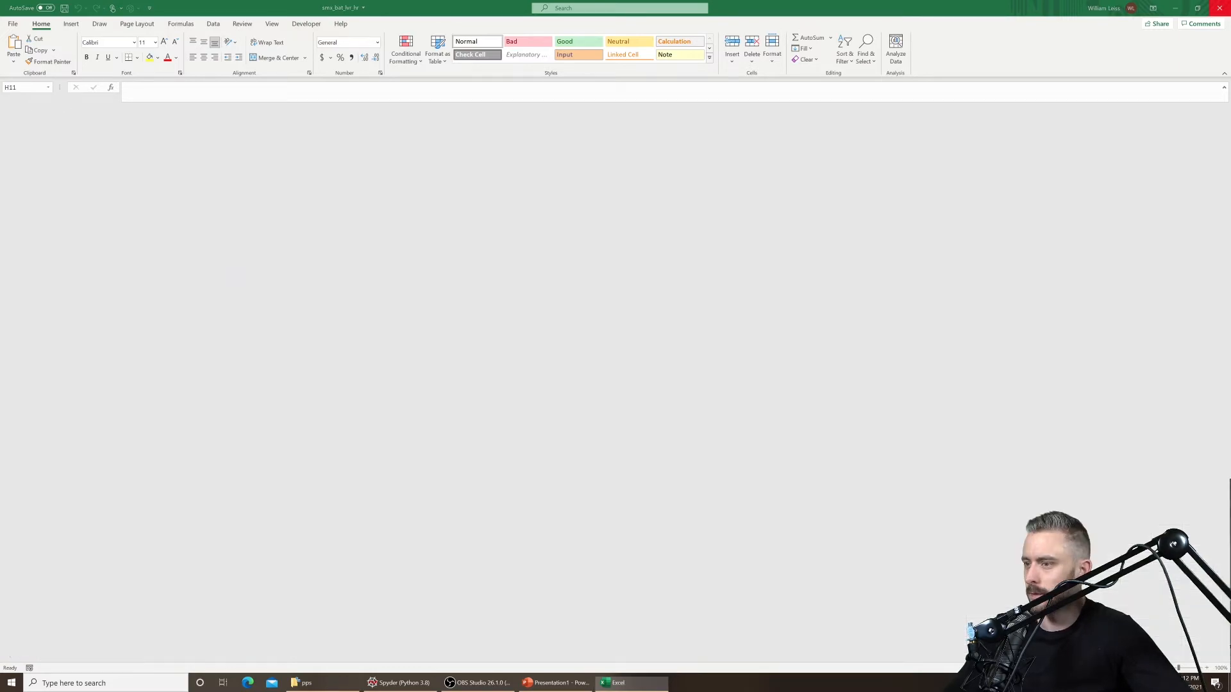
click(314, 683)
click(314, 683)
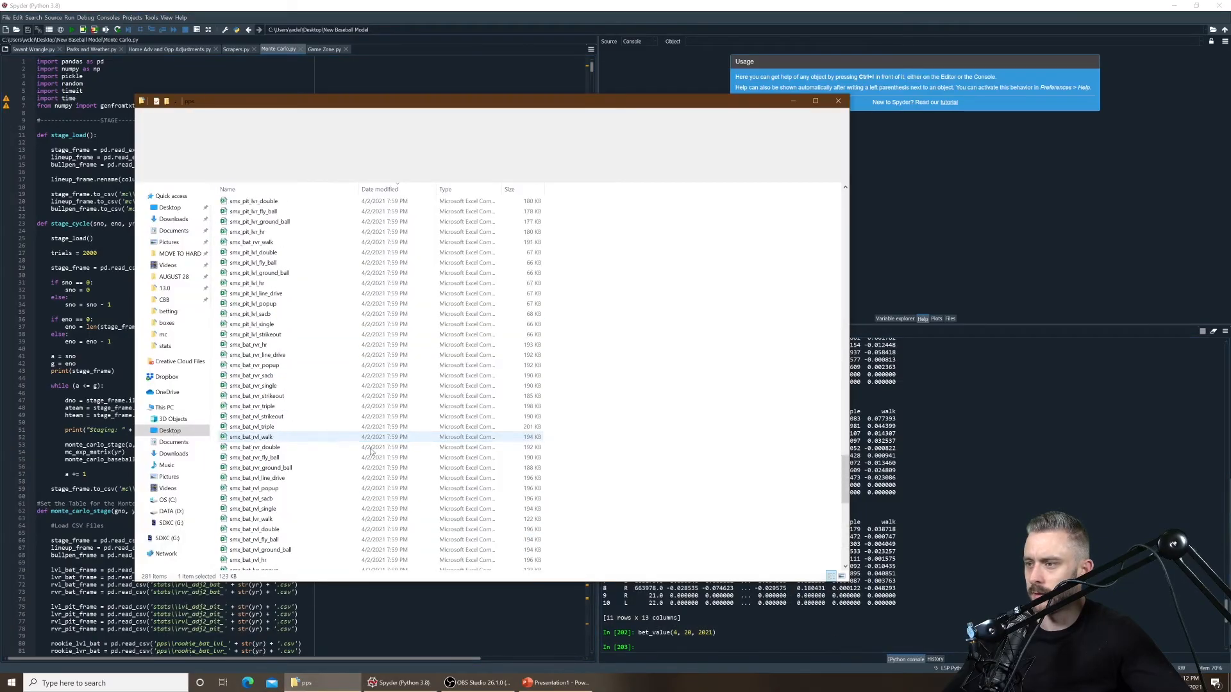
scroll(286, 443, down, 2)
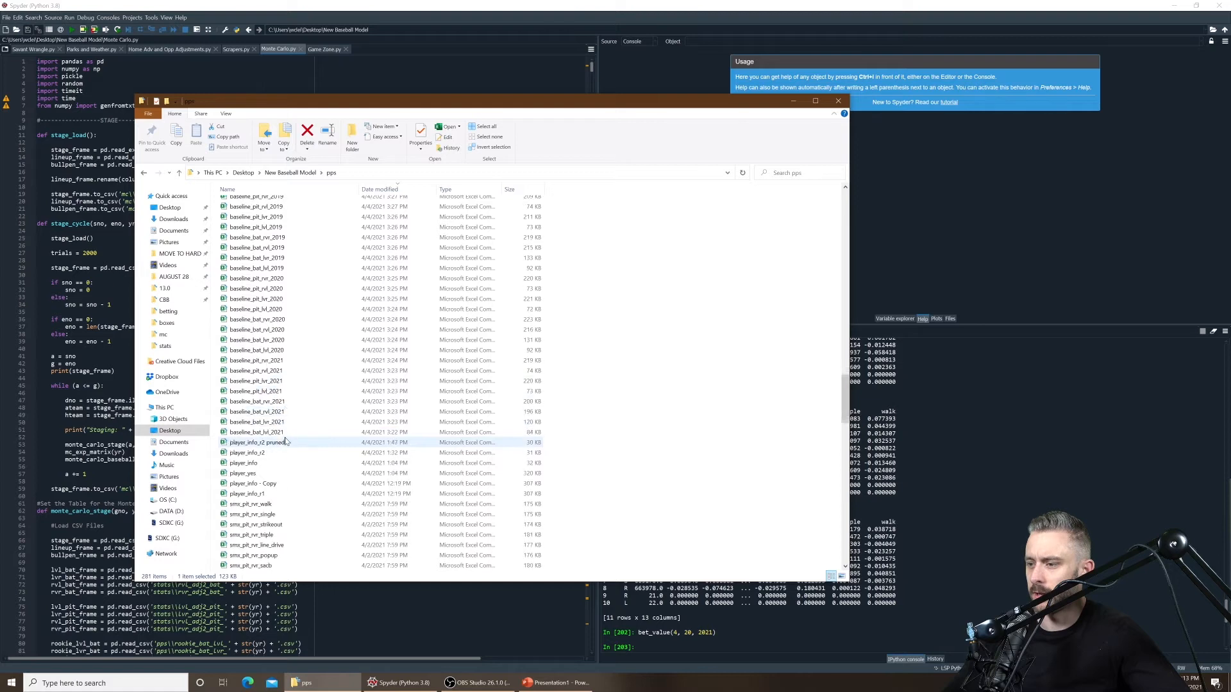
double_click(351, 433)
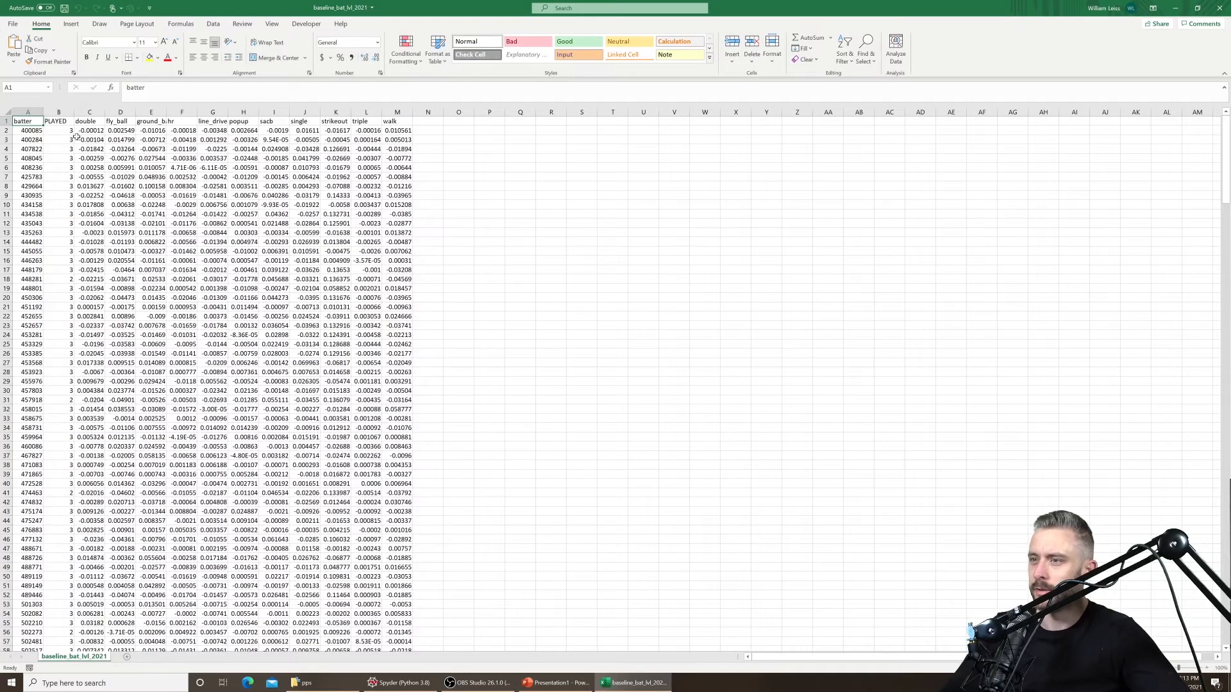
Examine the PLAYED column and the batters' outcome values down the sheet, including the full record in row 7
click(58, 112)
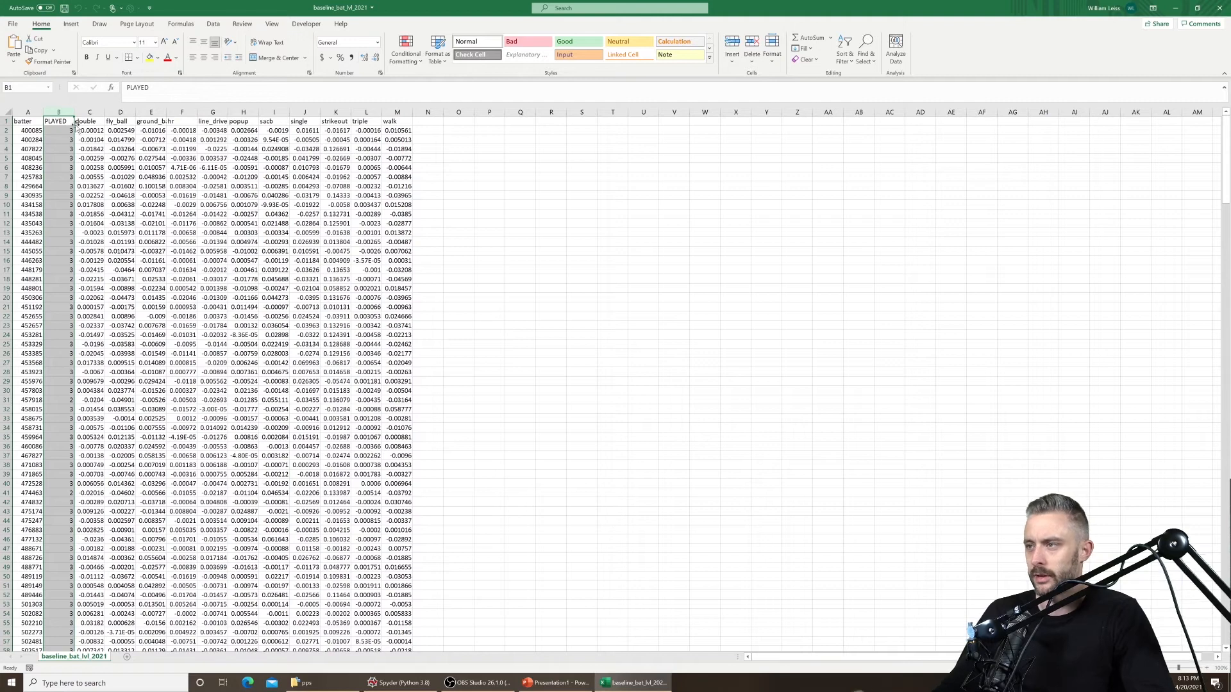
scroll(264, 356, down, 10)
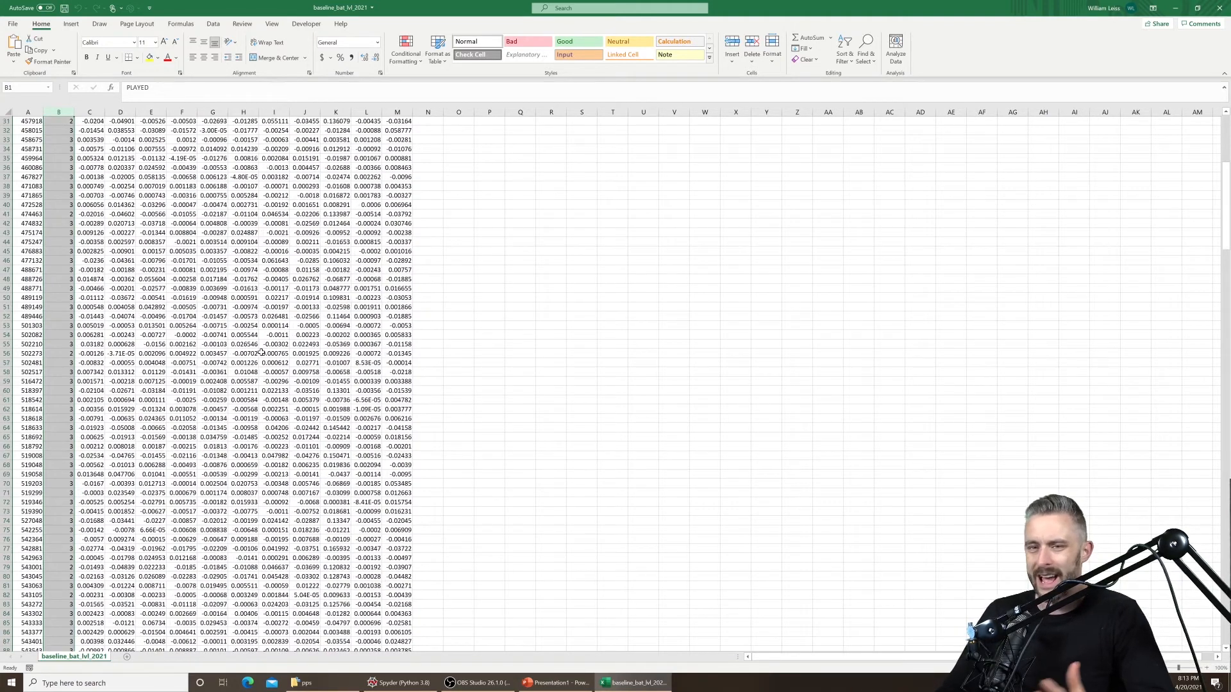
scroll(276, 343, down, 6)
scroll(278, 339, down, 20)
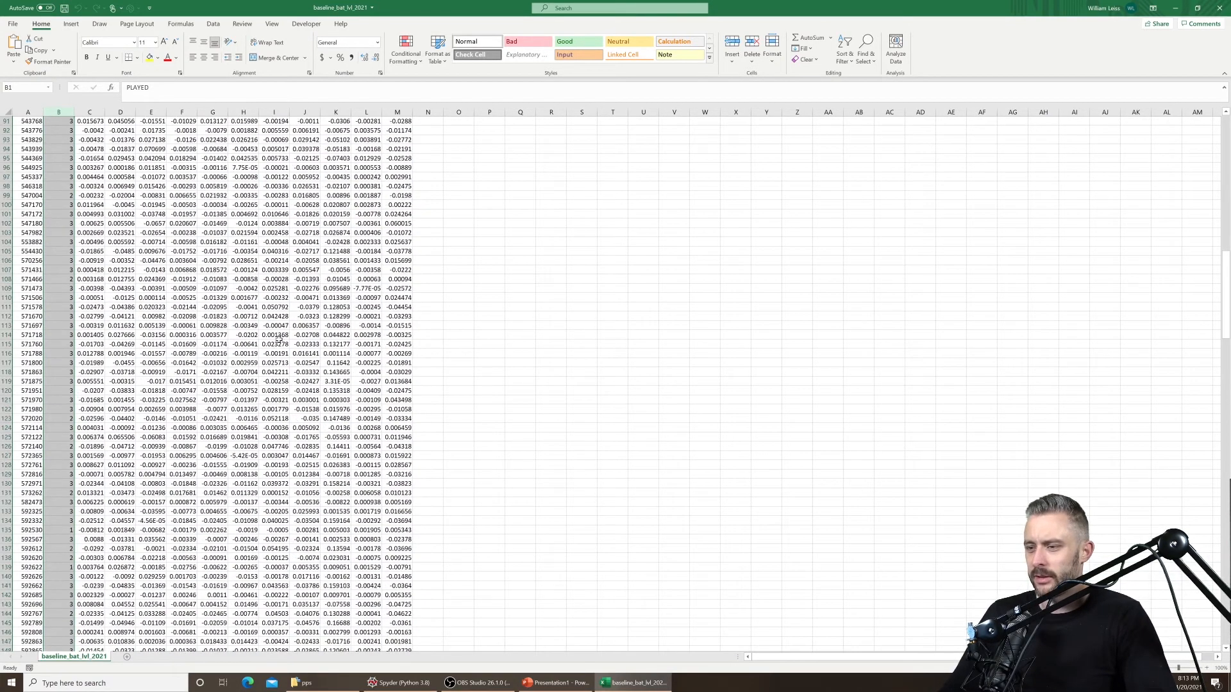
click(274, 336)
scroll(275, 336, down, 6)
click(275, 336)
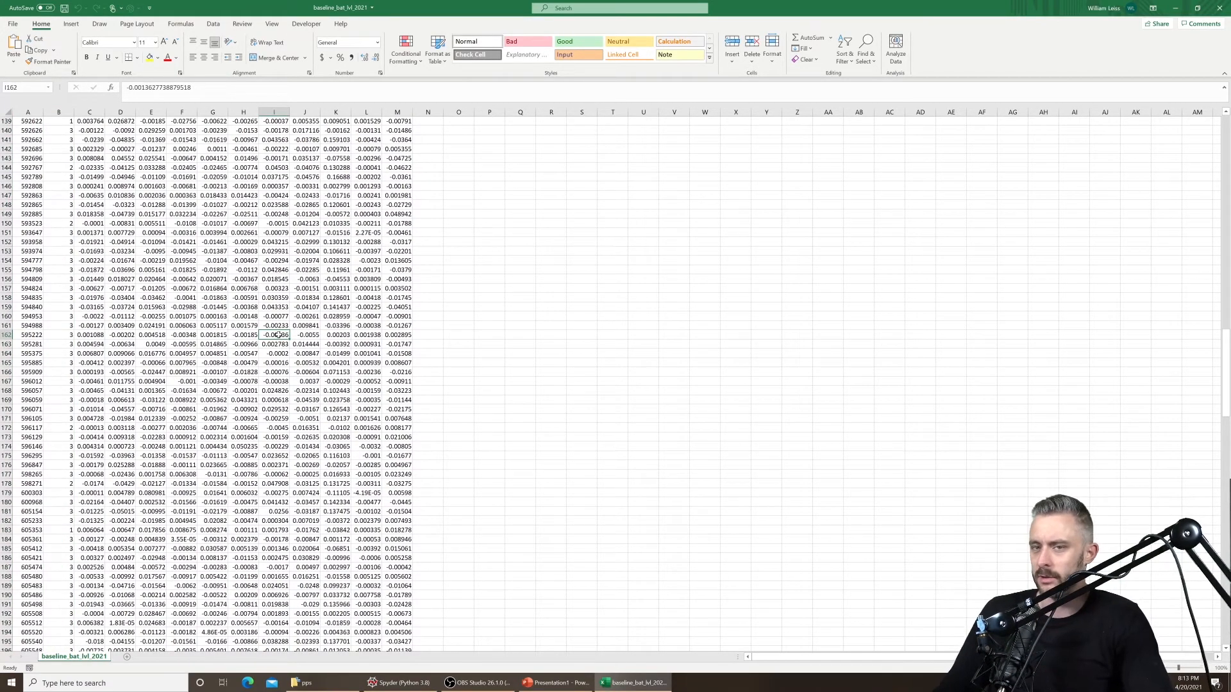
click(226, 298)
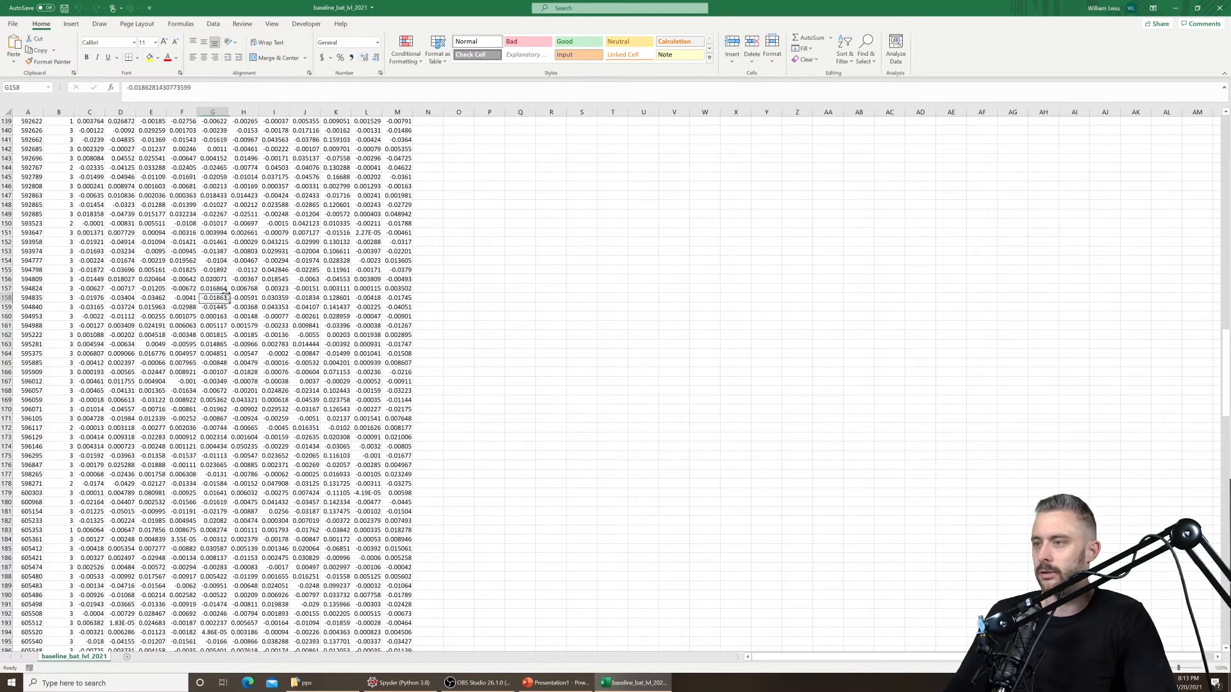
drag(1228, 364, 1228, 311)
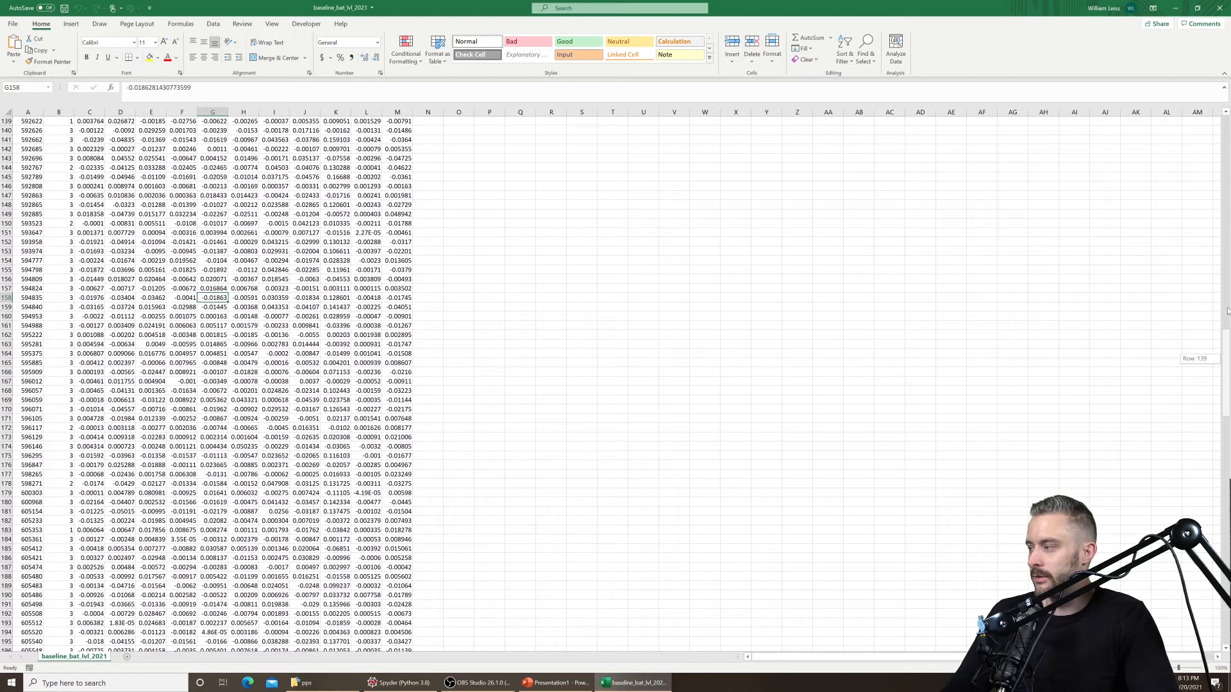
drag(1227, 100, 1227, 97)
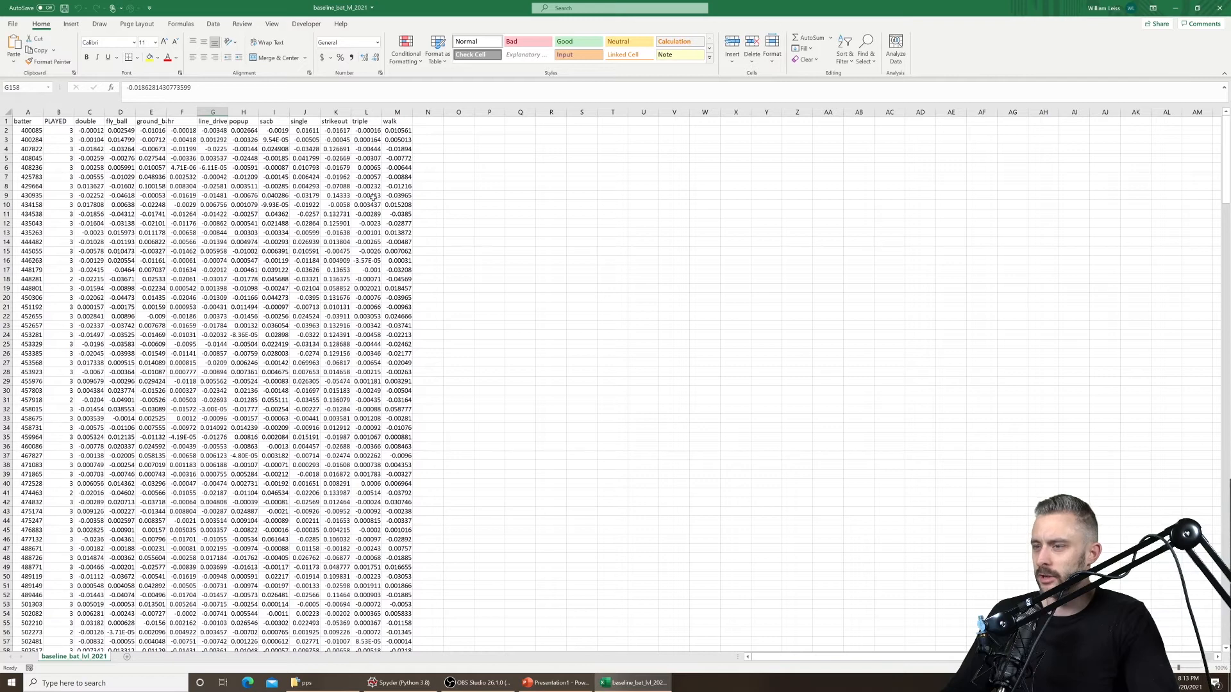
click(8, 177)
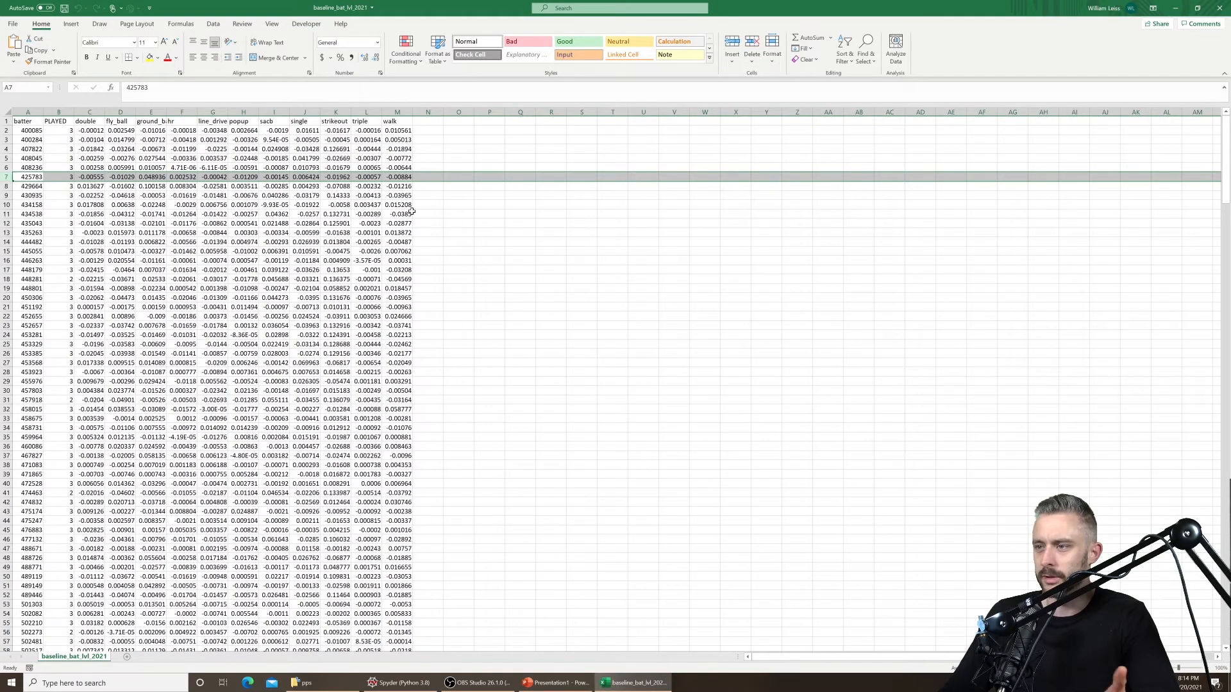
Close the 2021 baseline workbook and open master_baseline_bat_lvl from the pps folder
key(alt+F4)
scroll(334, 438, up, 20)
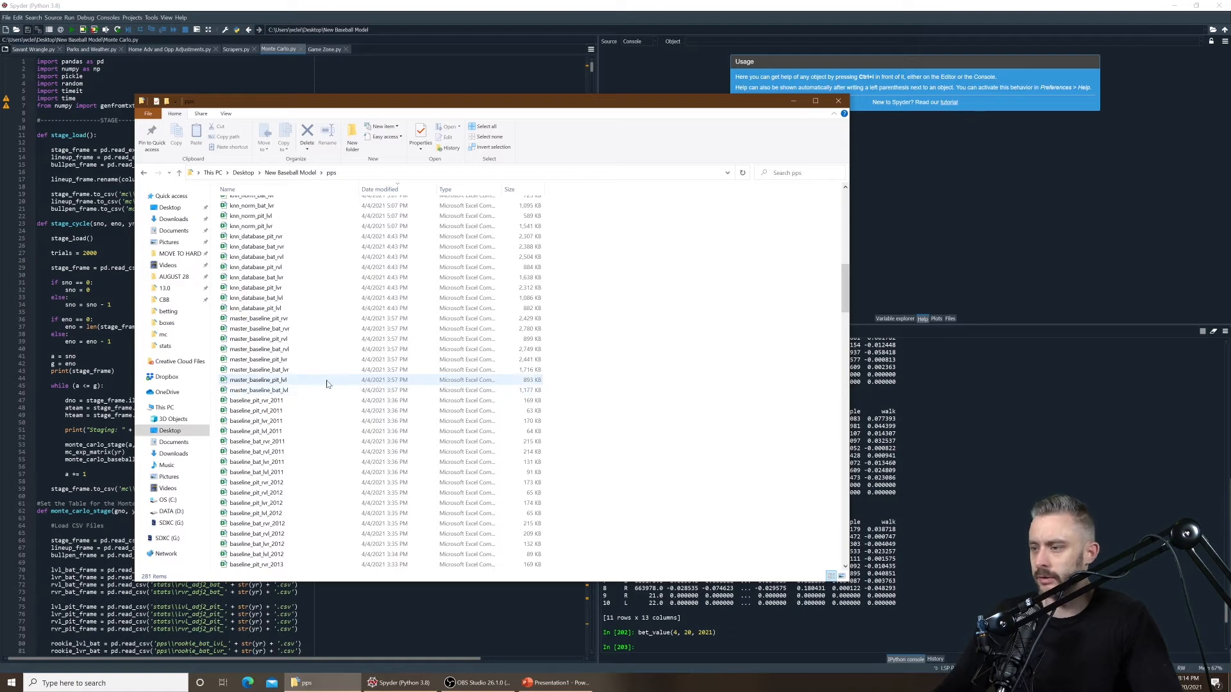
click(323, 390)
double_click(322, 390)
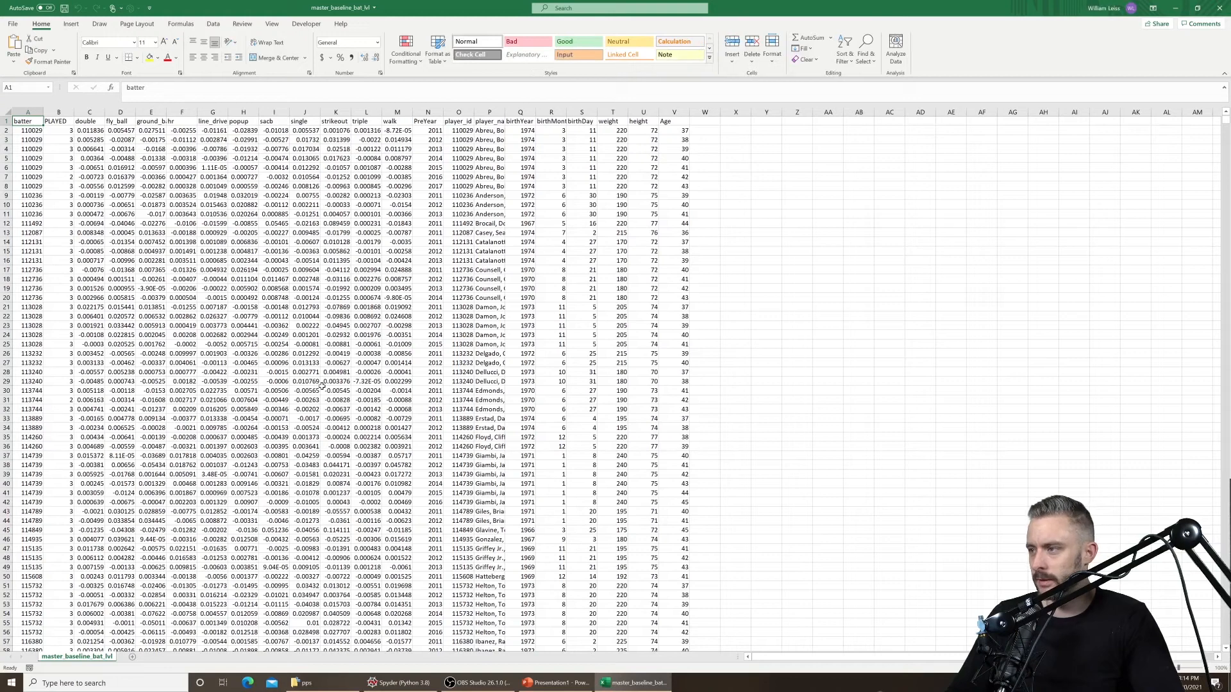
Review the Age, height and weight columns and widen the player_name column
click(552, 112)
click(672, 111)
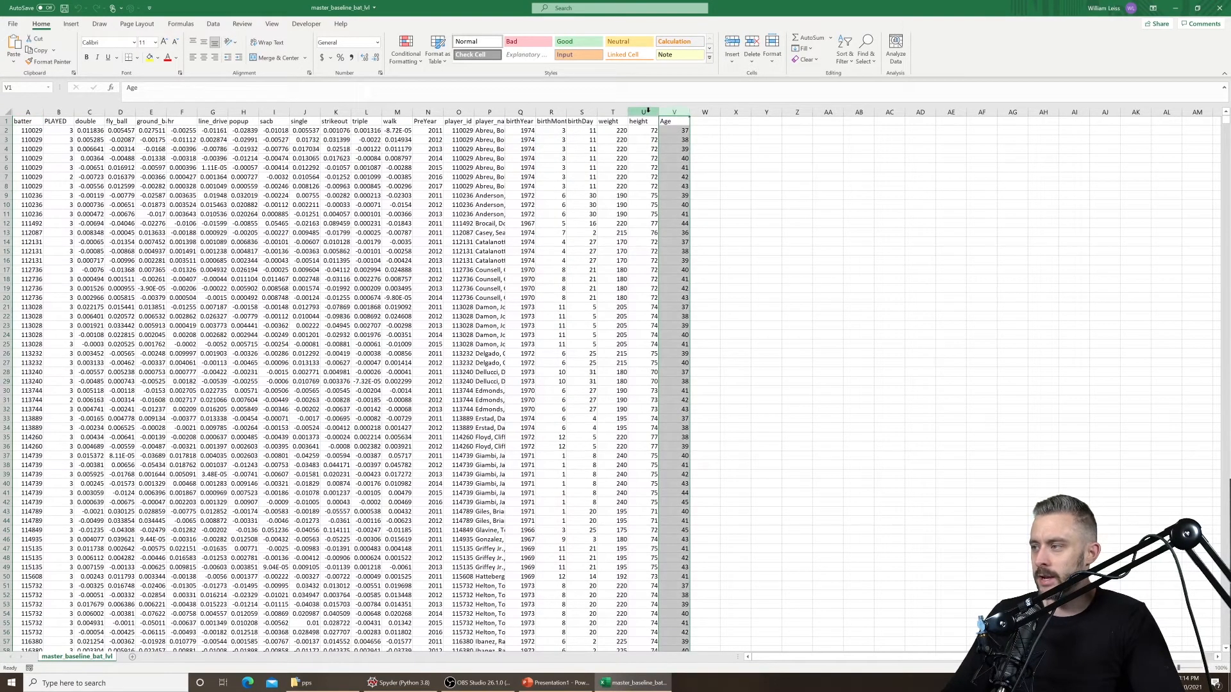
click(646, 112)
click(612, 111)
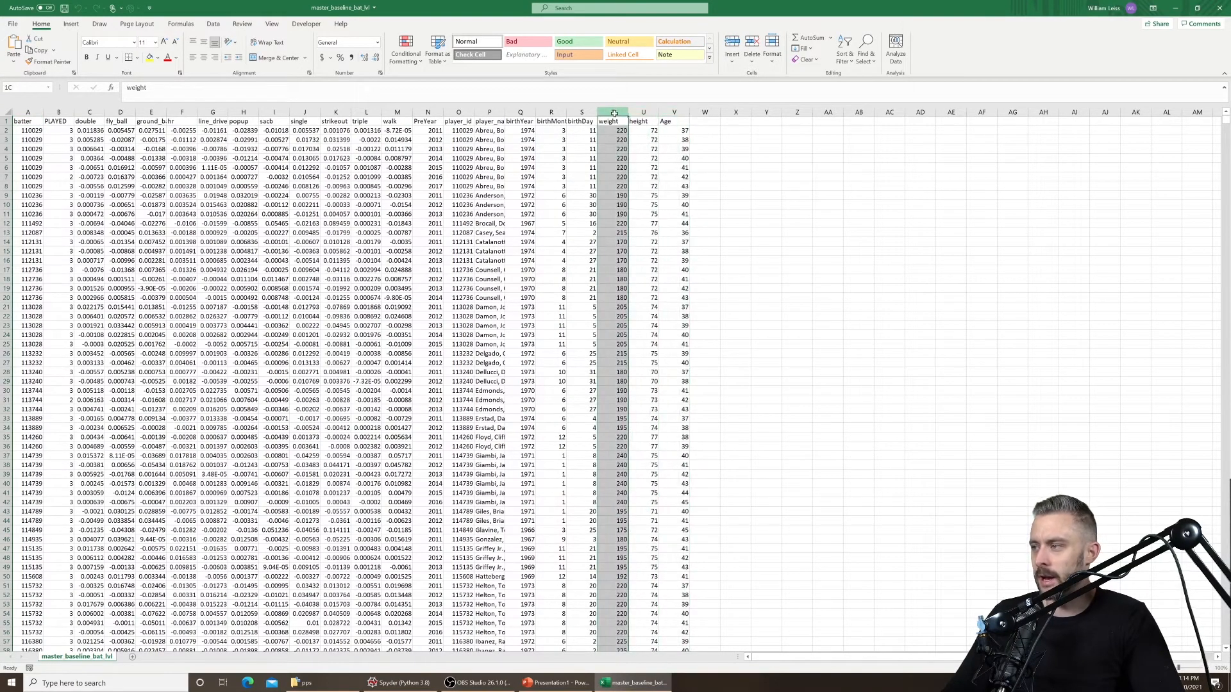
click(505, 133)
drag(504, 113, 514, 119)
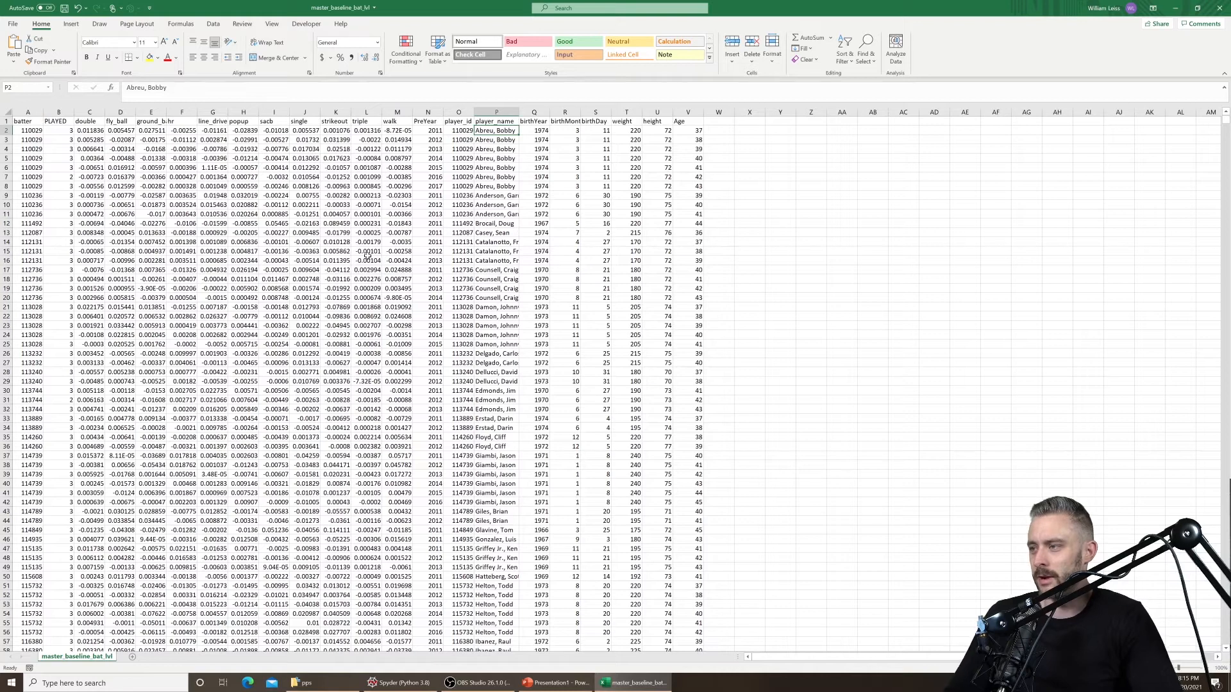
Examine the PreYear column, the first row's age, the double through walk columns and the empty columns W through AH
click(429, 113)
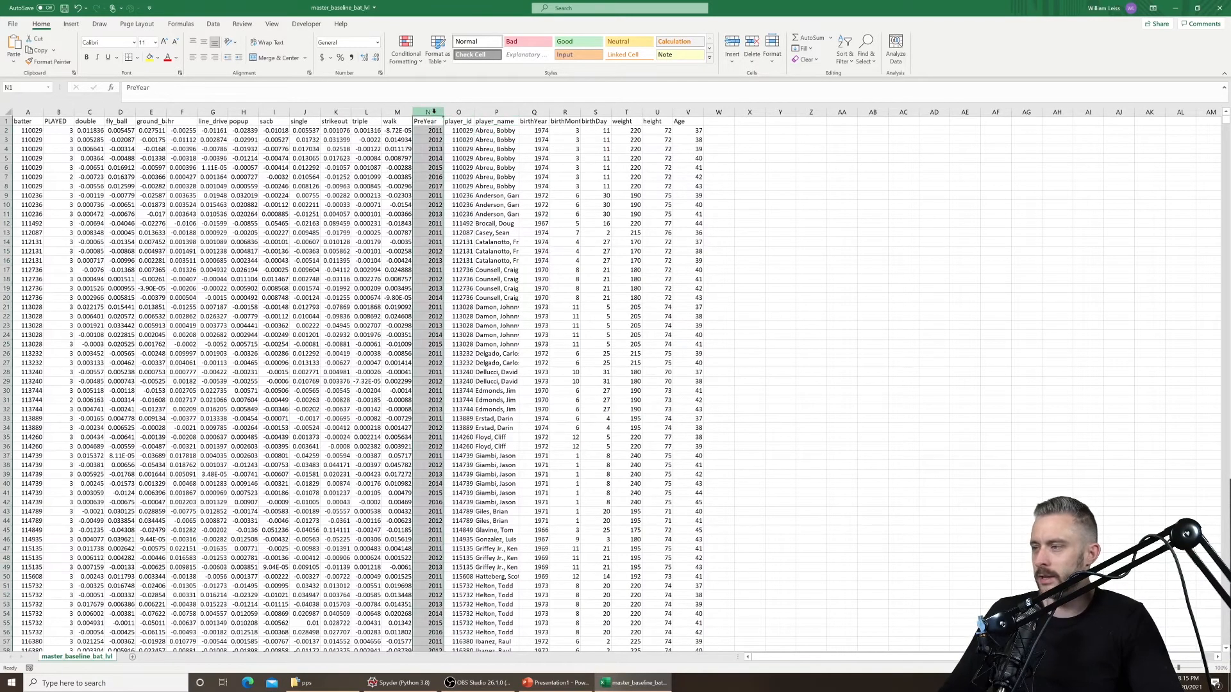
drag(406, 129, 90, 133)
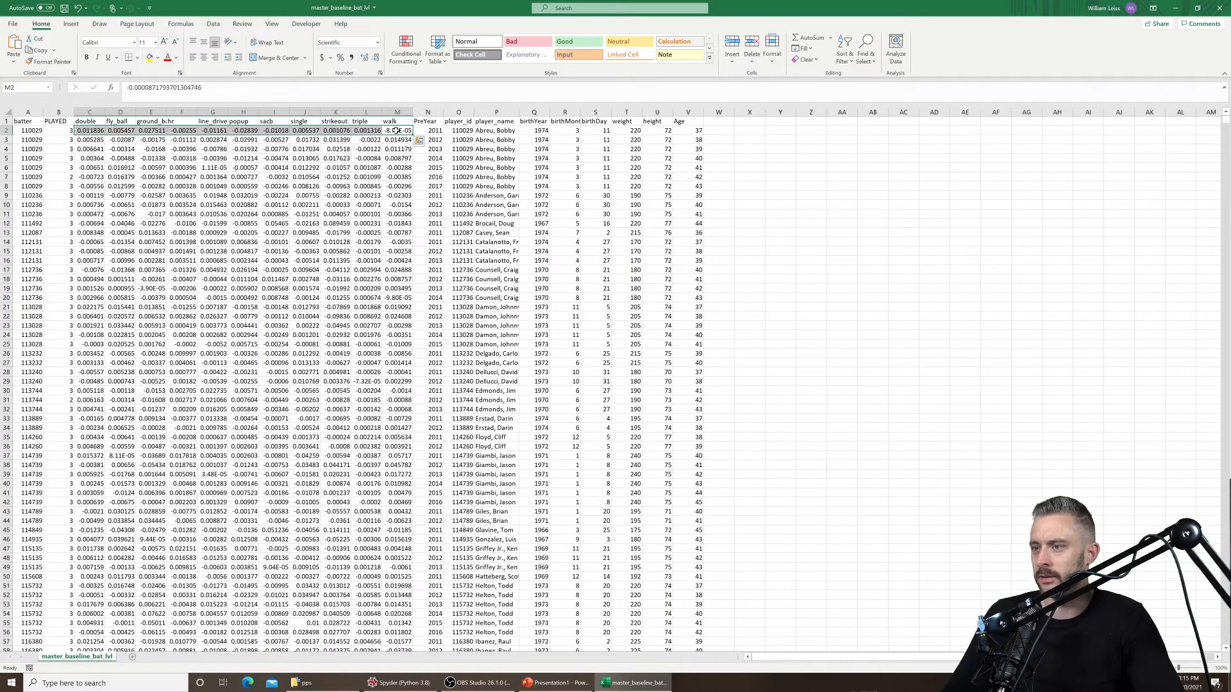
click(68, 130)
click(690, 131)
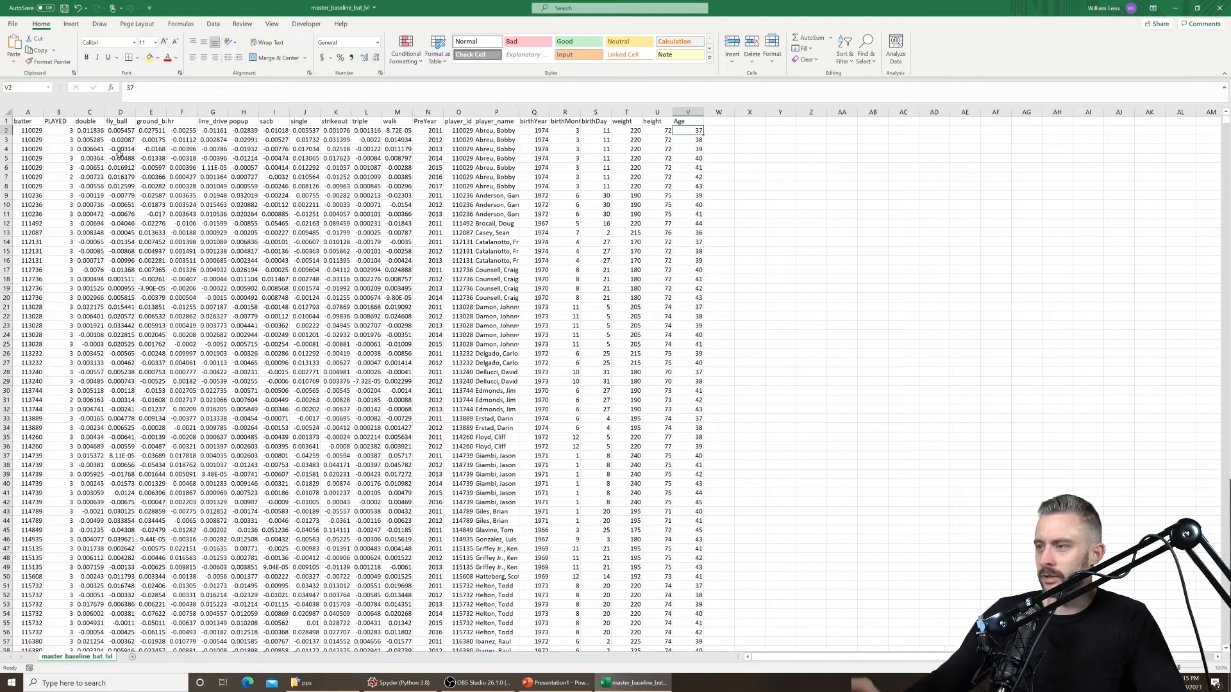
drag(90, 113, 406, 112)
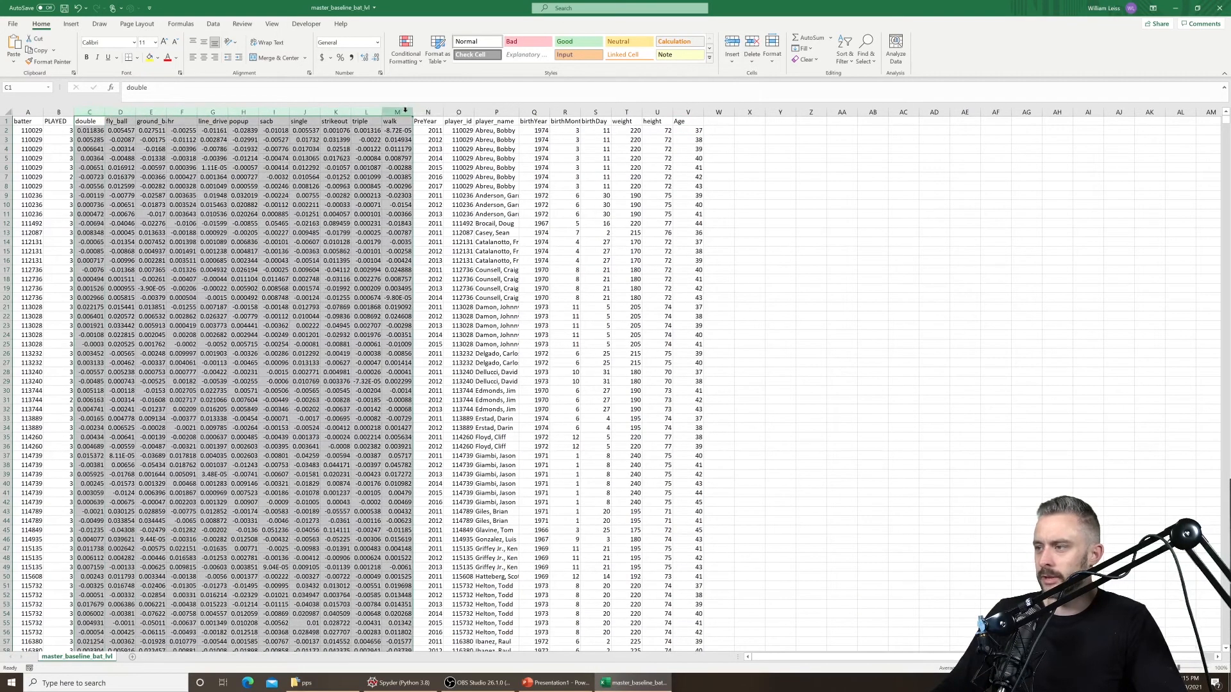
drag(719, 112, 1049, 112)
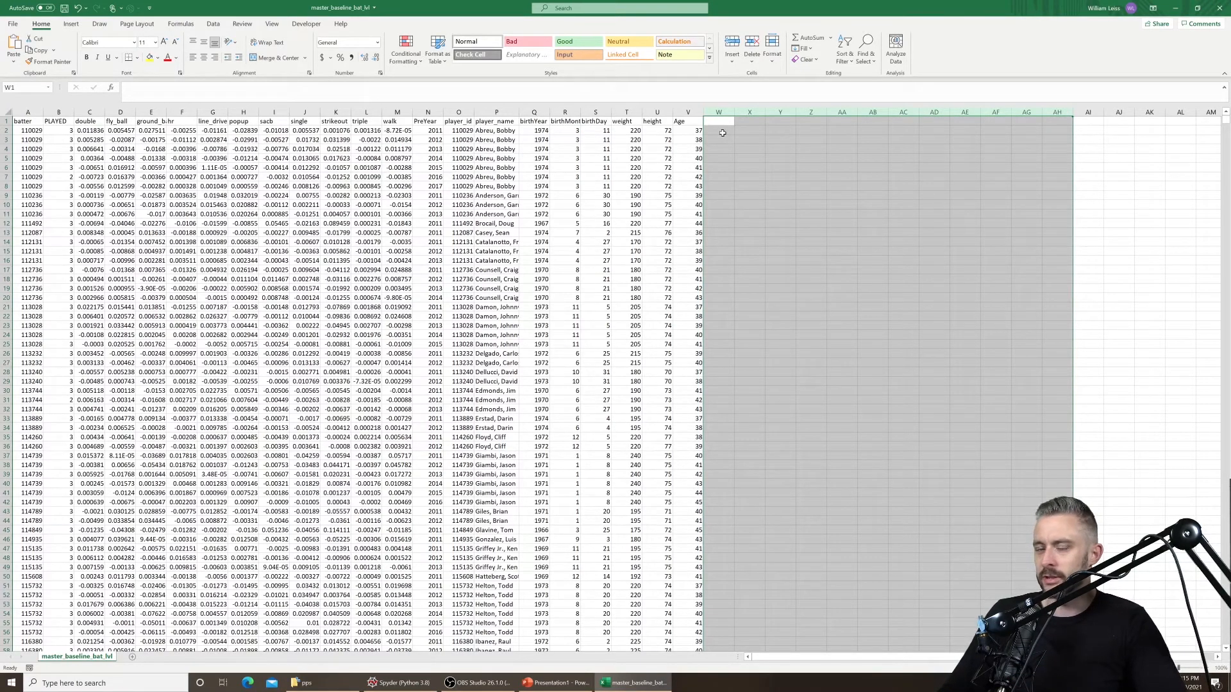
Examine the Age, height, weight, PLAYED and double through walk columns against the empty columns W through AH
drag(721, 131, 1043, 132)
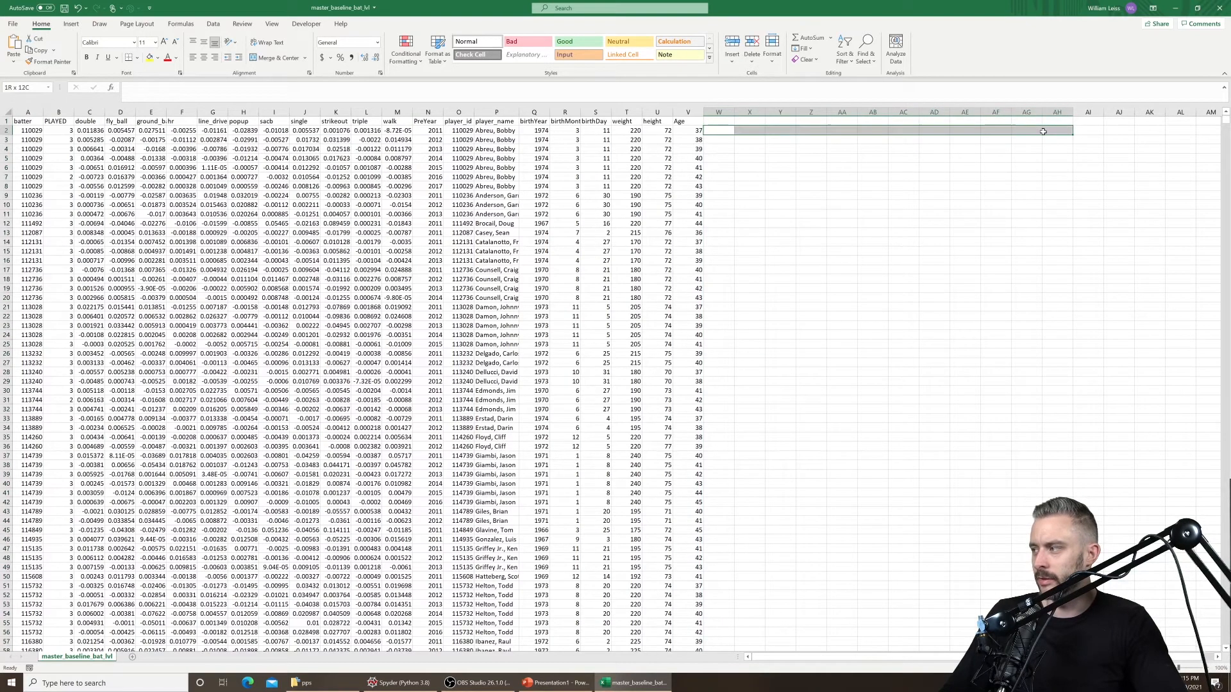
click(696, 111)
click(659, 111)
click(625, 111)
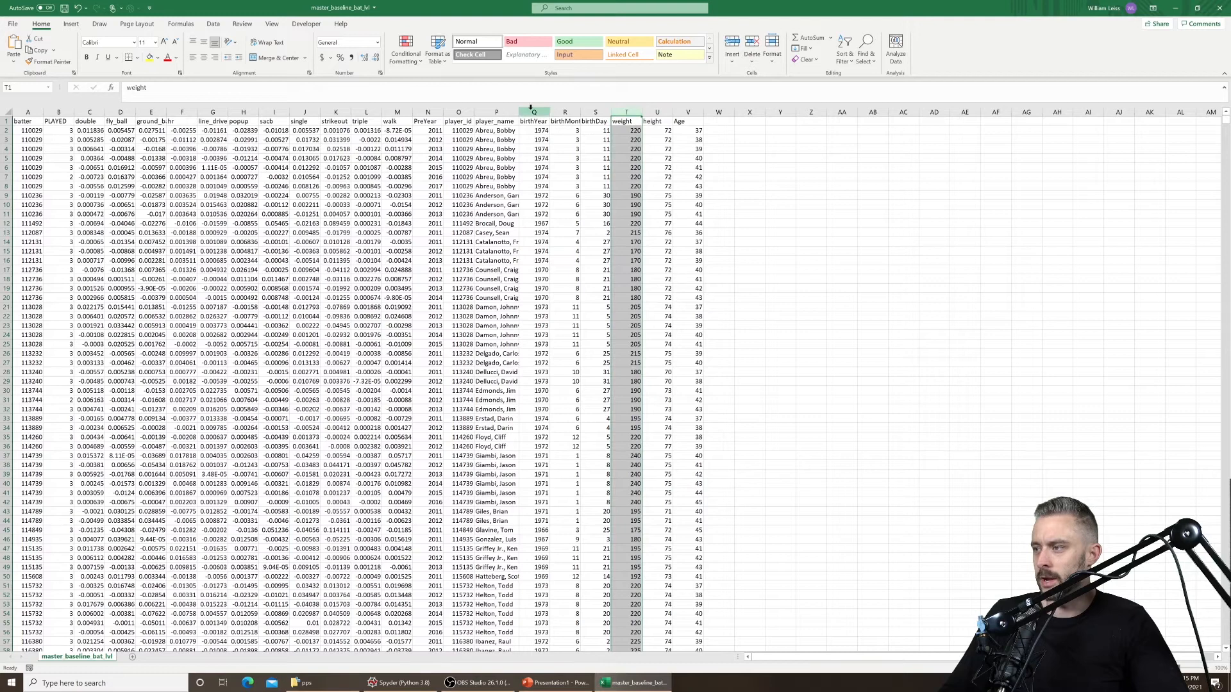
click(397, 112)
click(59, 111)
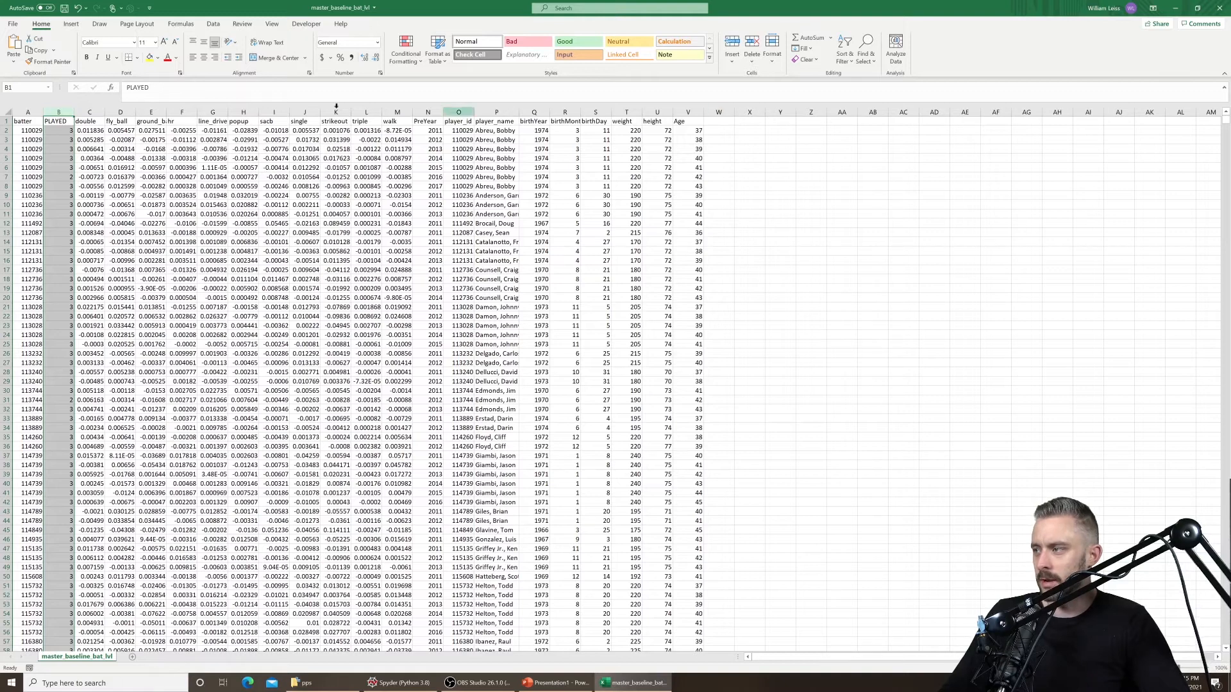
drag(90, 112, 408, 108)
drag(749, 112, 1061, 112)
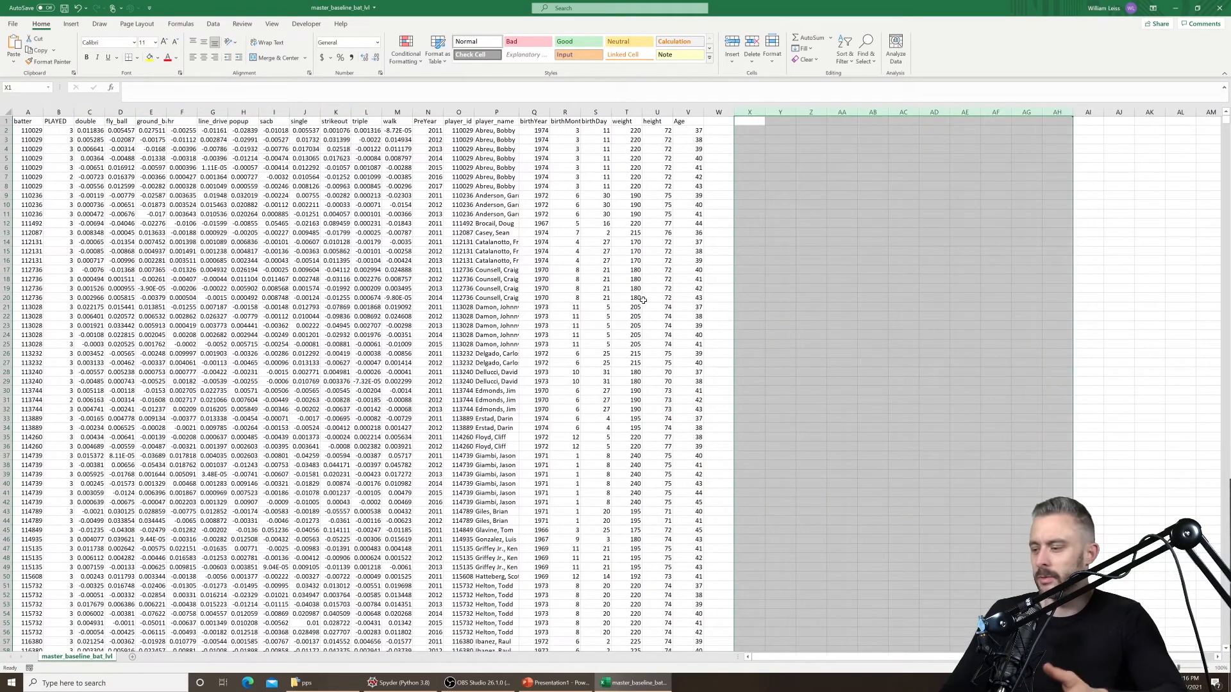
Inspect the first batter row's double through walk values, hr, Age and weight, plus sample outcome cells in the rows below
click(381, 364)
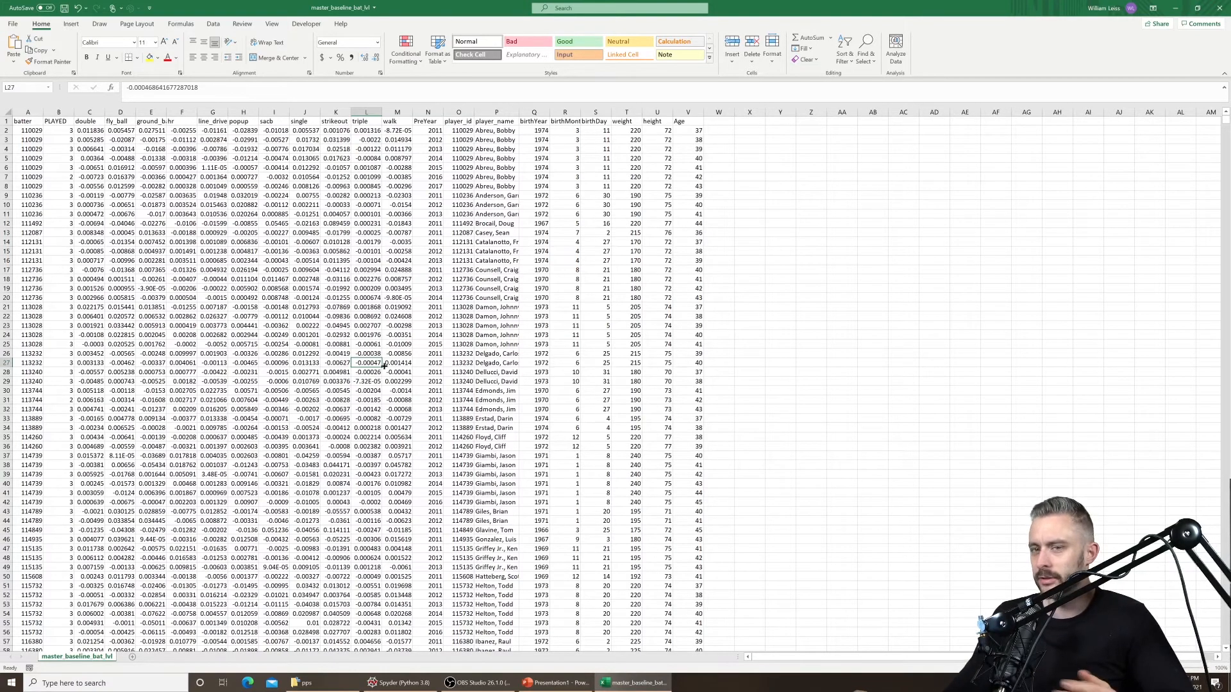
drag(90, 130, 397, 132)
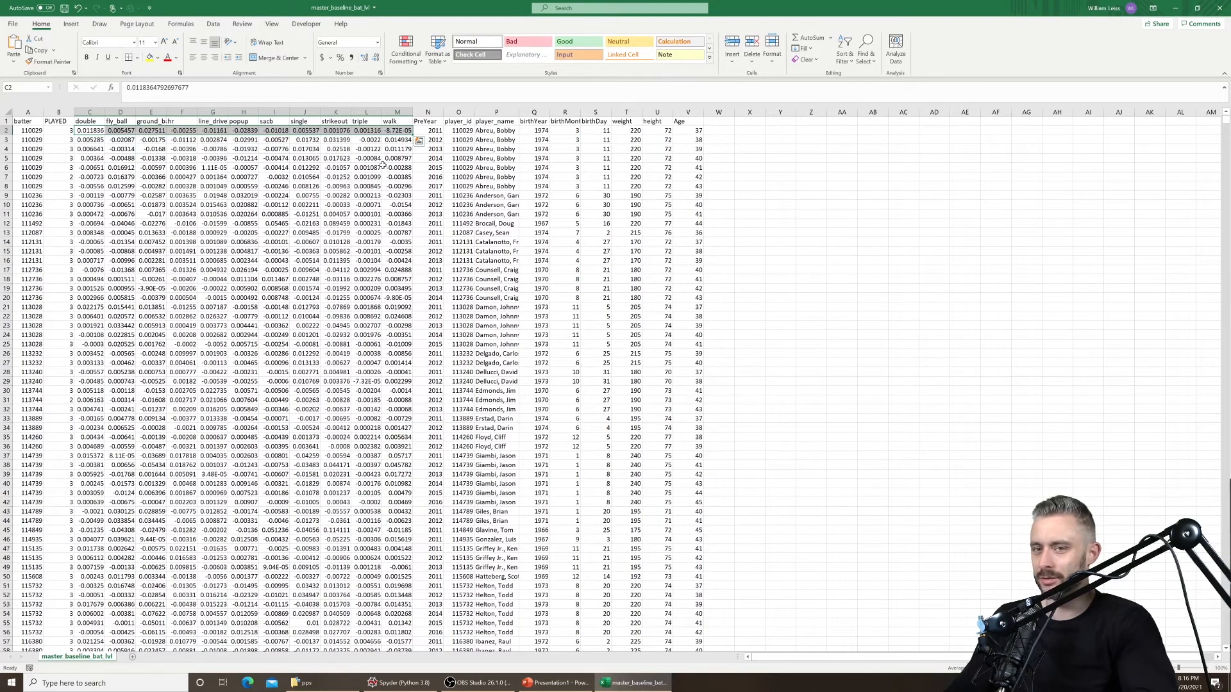
click(251, 177)
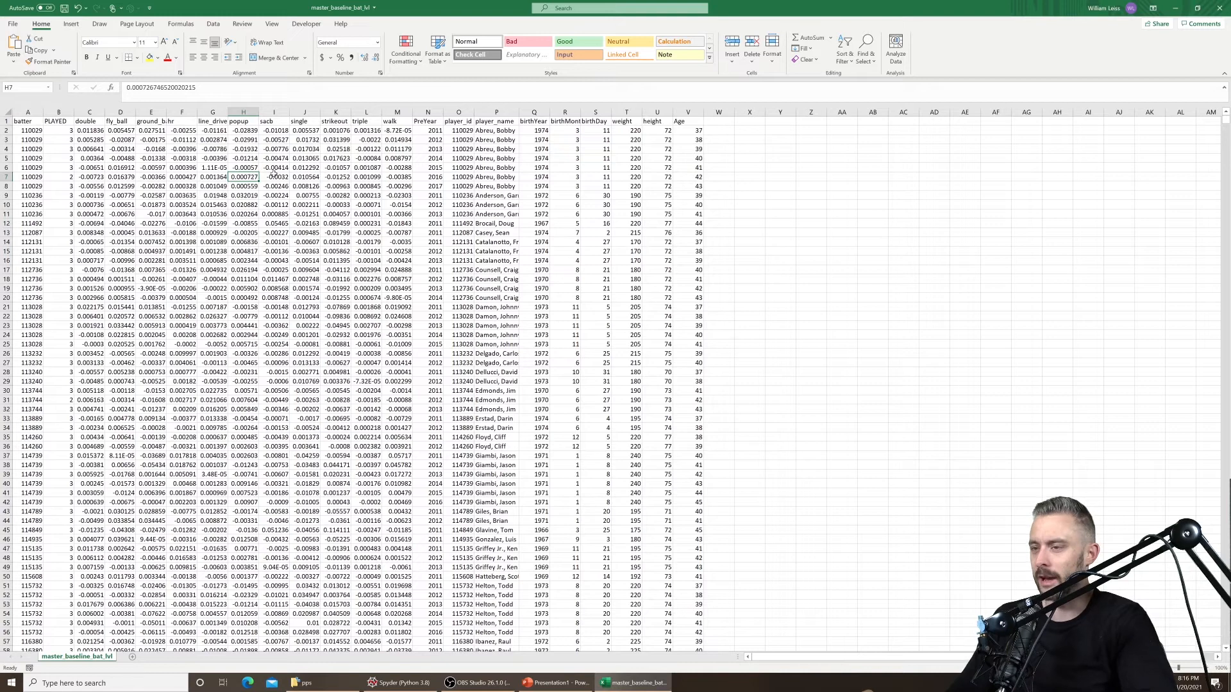
click(363, 232)
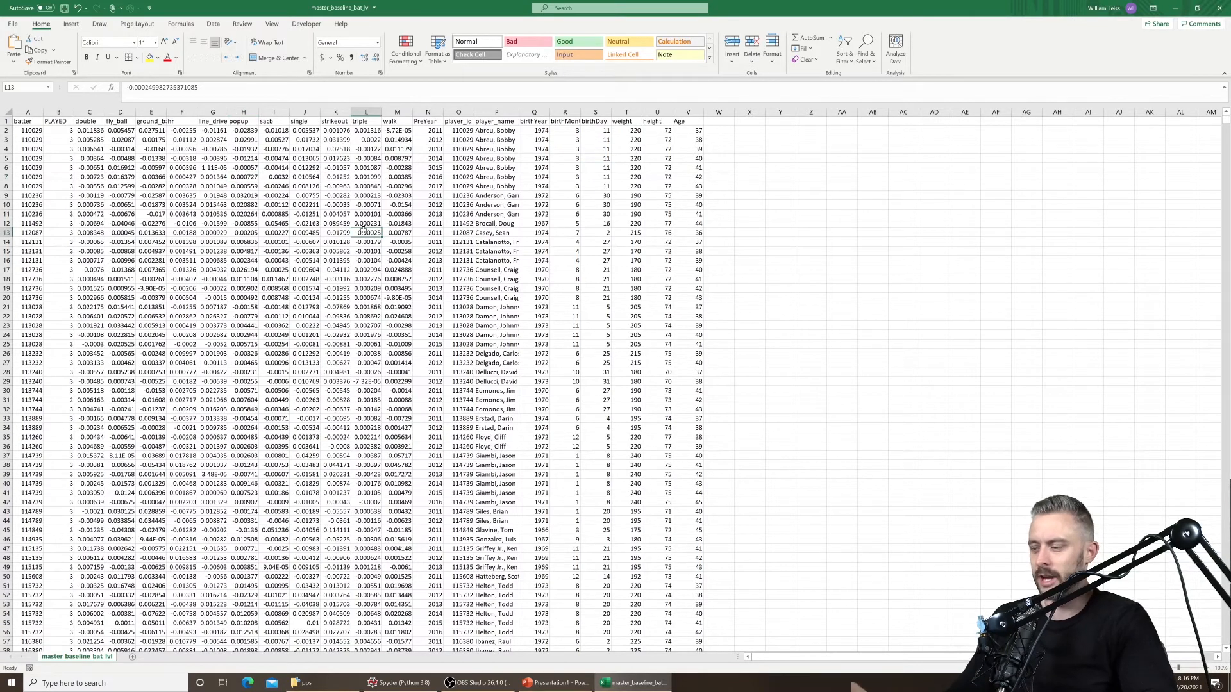
click(218, 167)
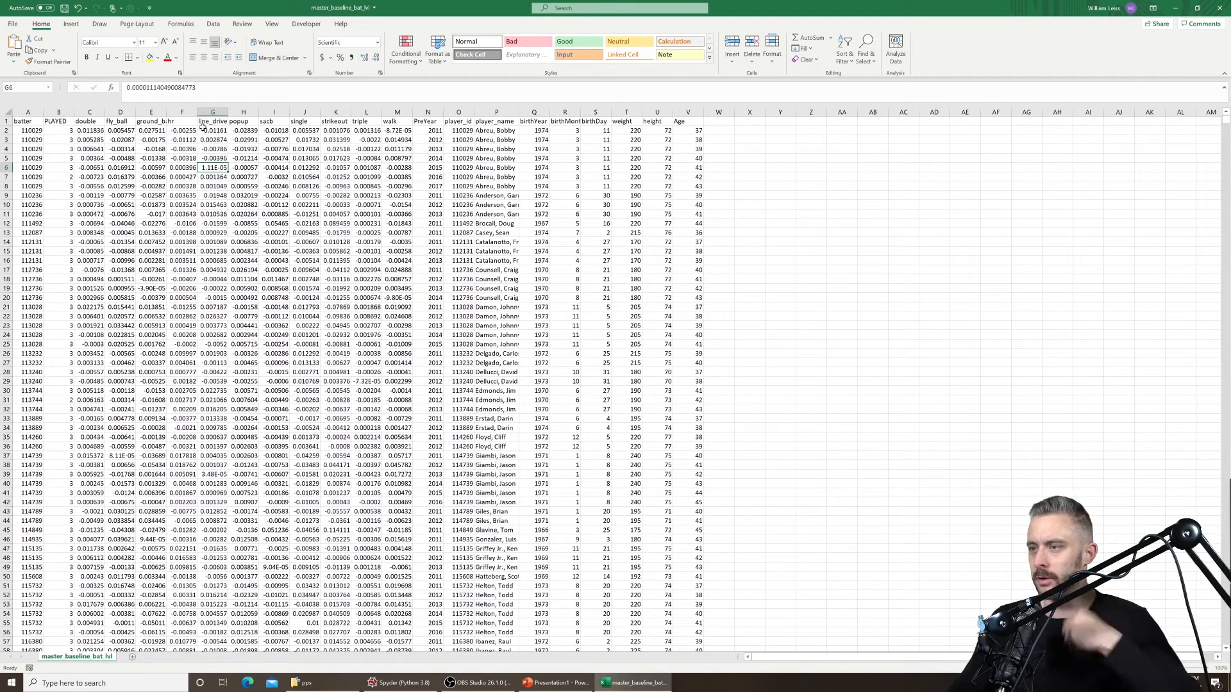
click(175, 131)
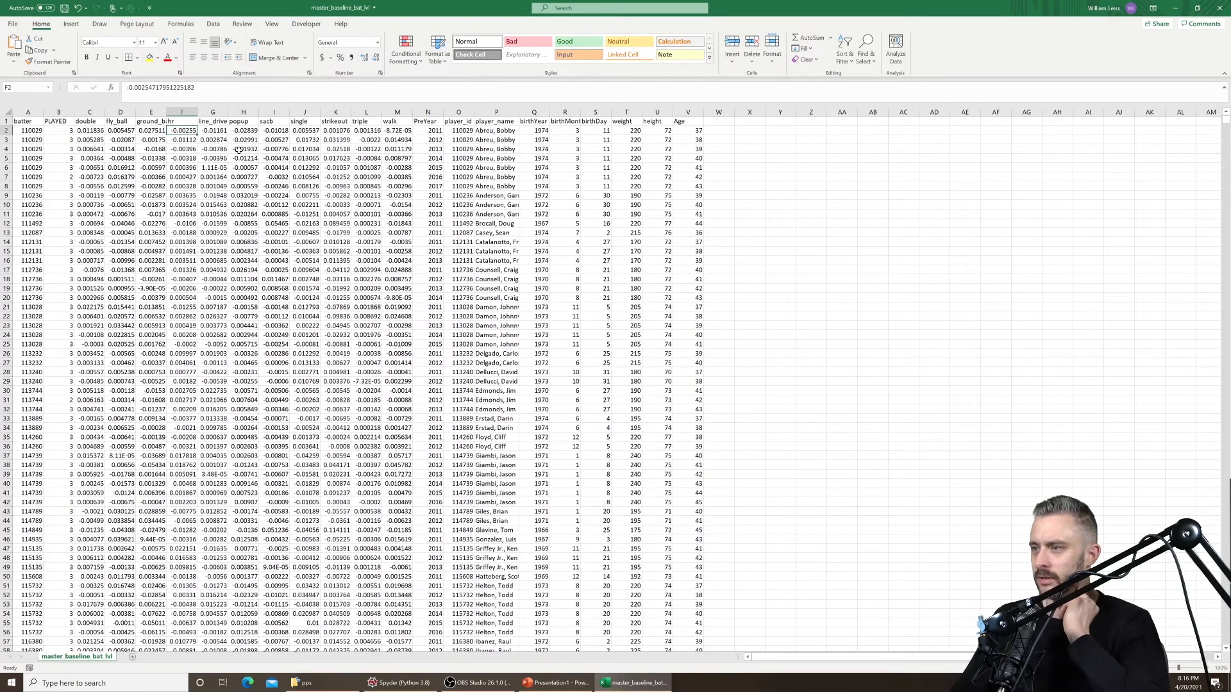
click(679, 132)
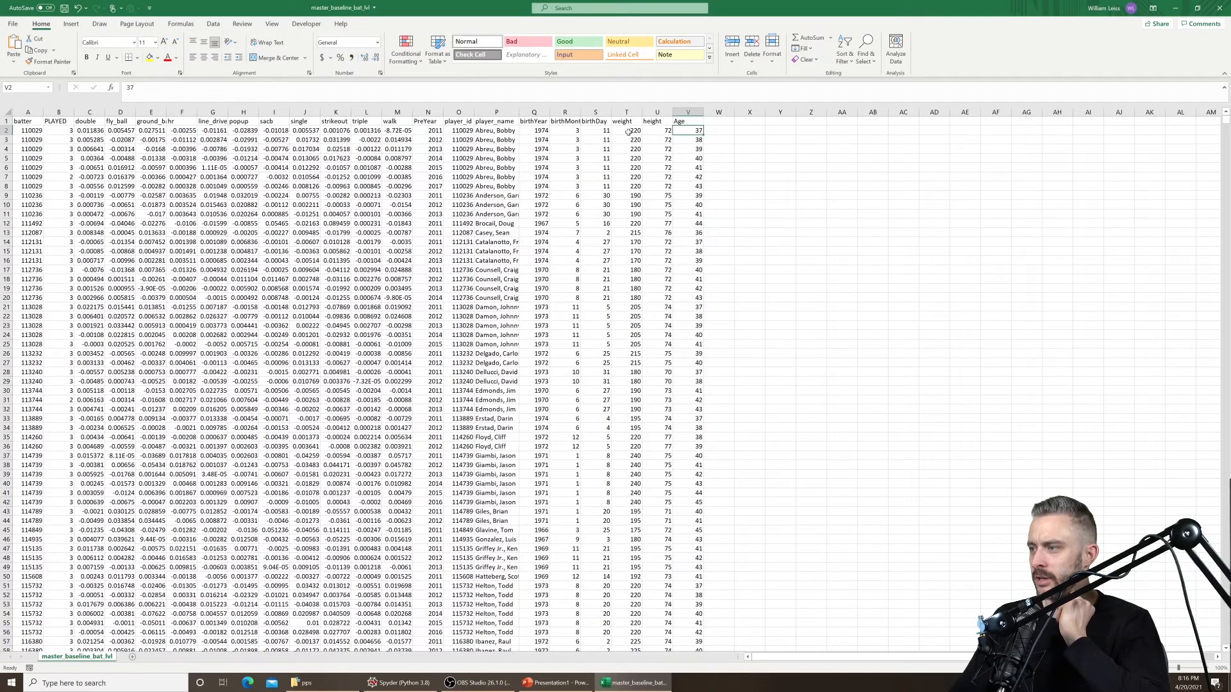
click(627, 130)
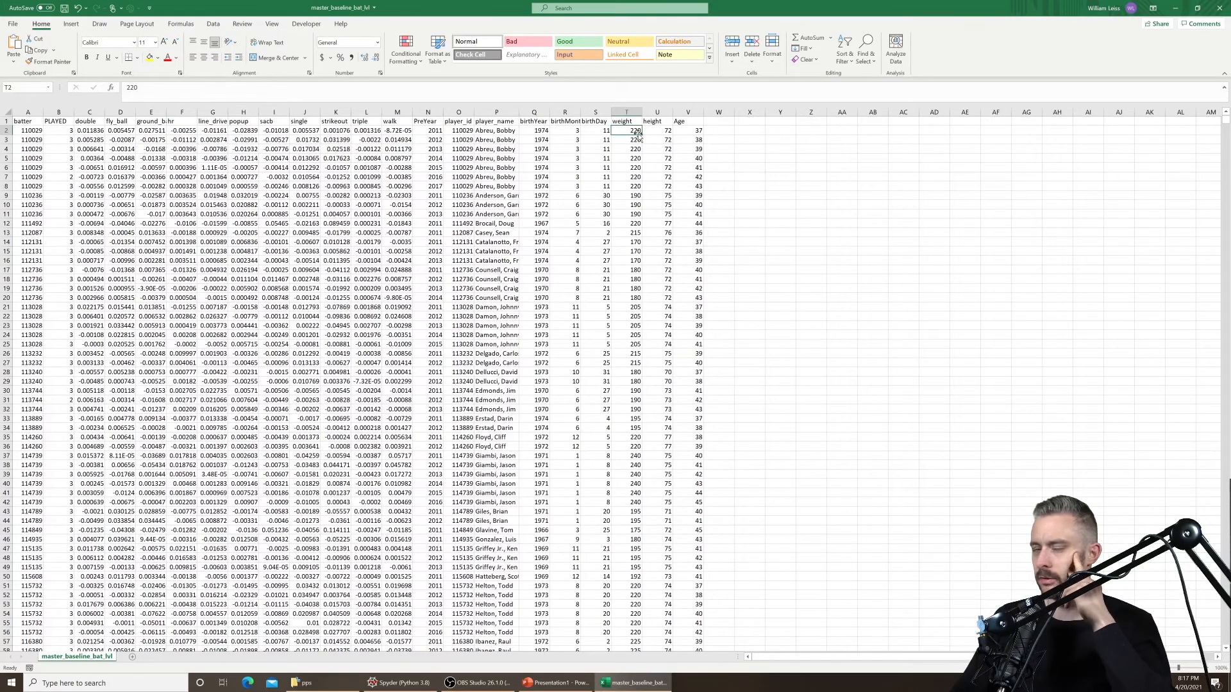
click(801, 133)
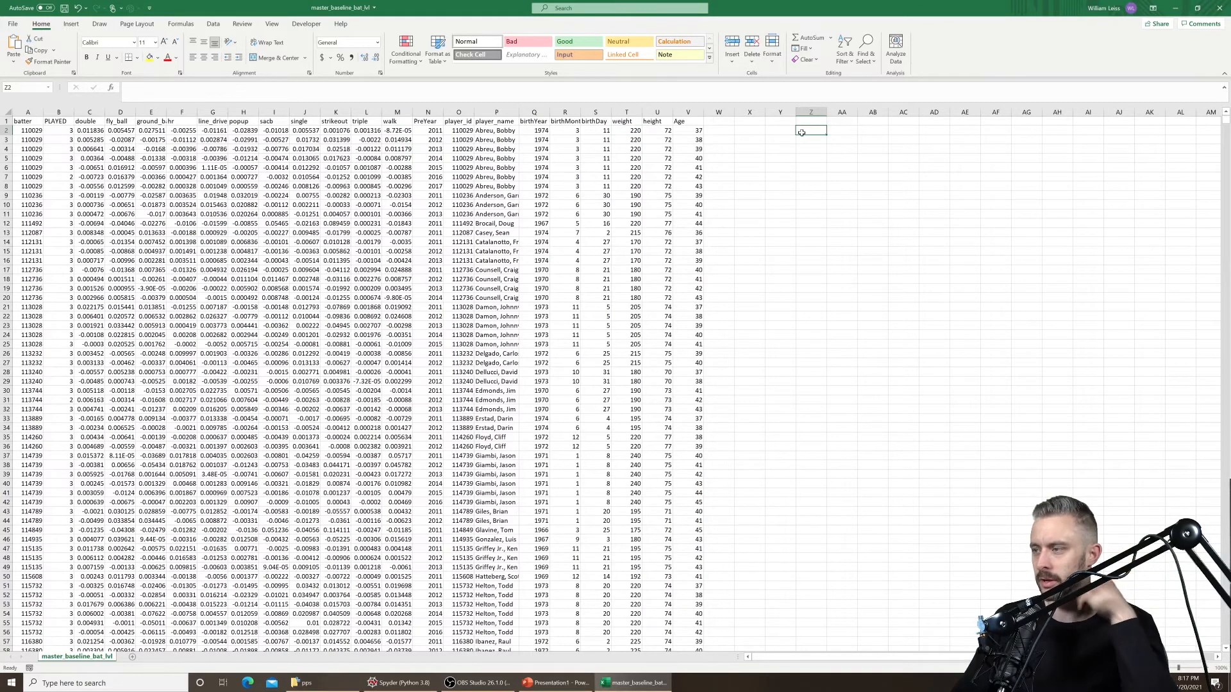
Close the master_baseline_bat_lvl workbook and open knn_database_bat_lvl from the pps folder
click(1219, 8)
click(615, 356)
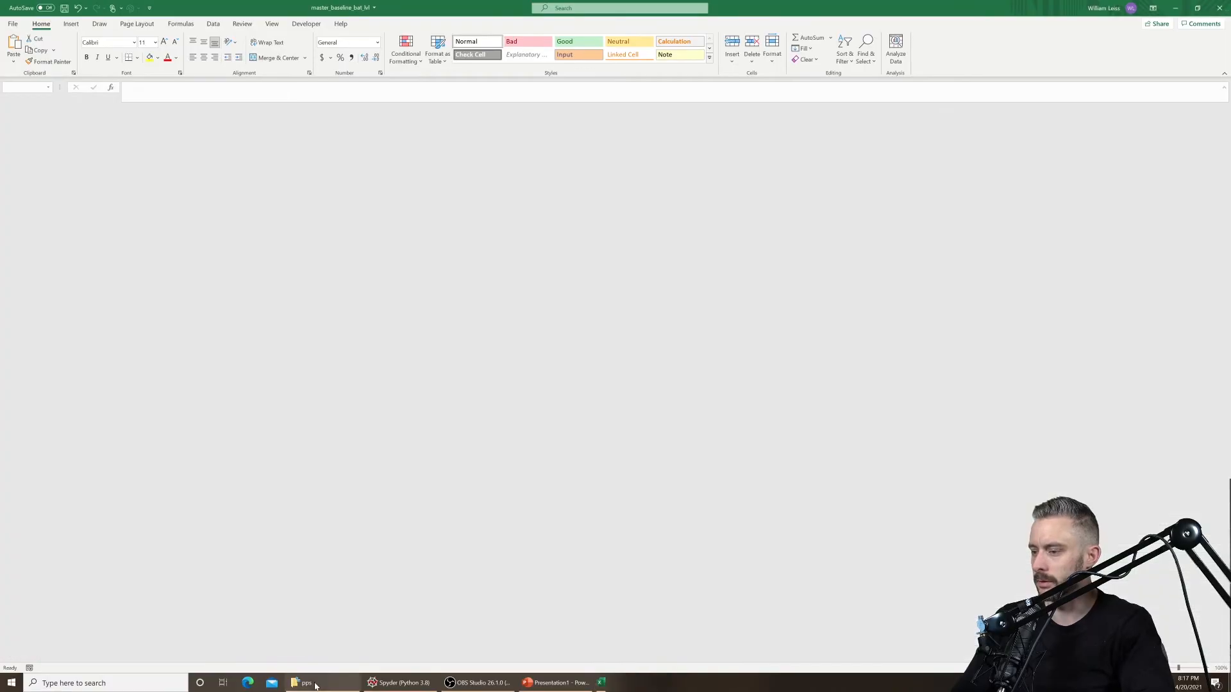
scroll(341, 381, up, 10)
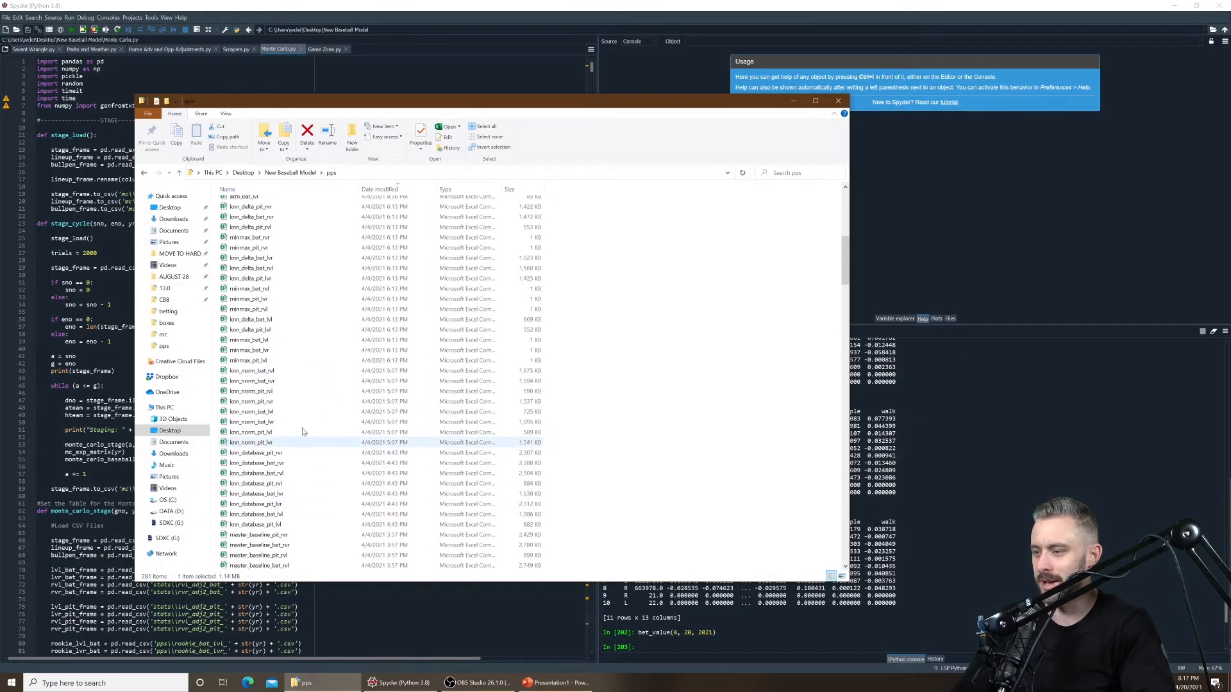
scroll(306, 382, down, 4)
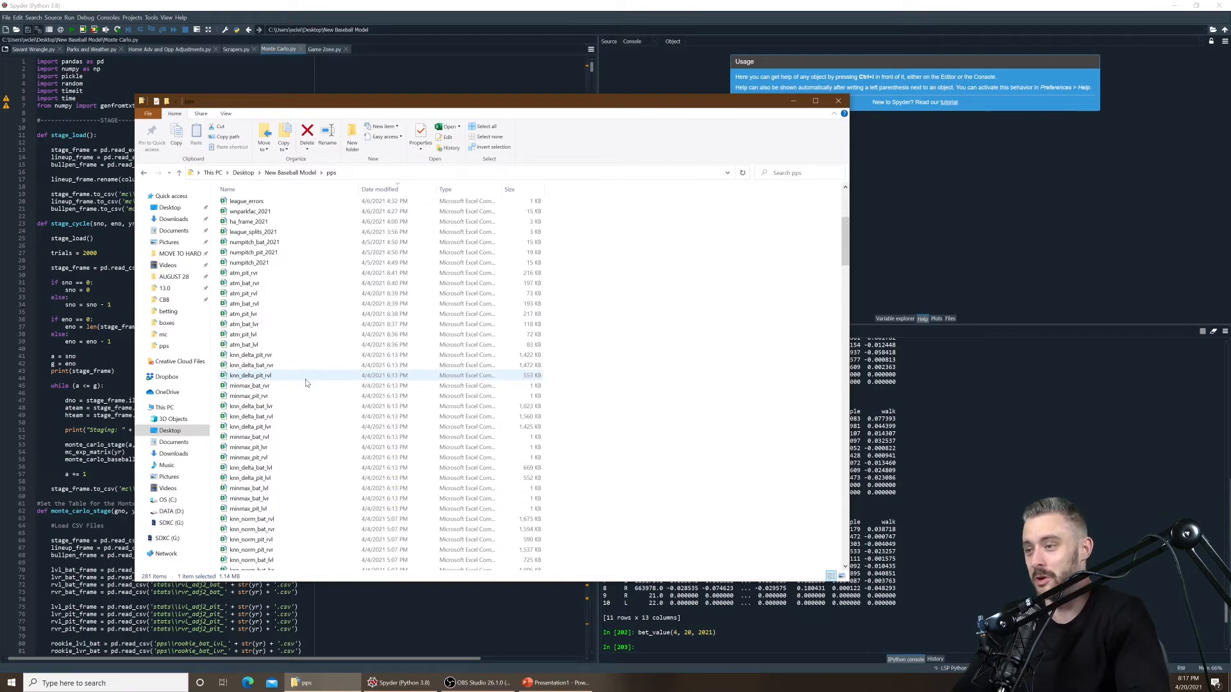
scroll(305, 382, up, 5)
scroll(306, 382, down, 6)
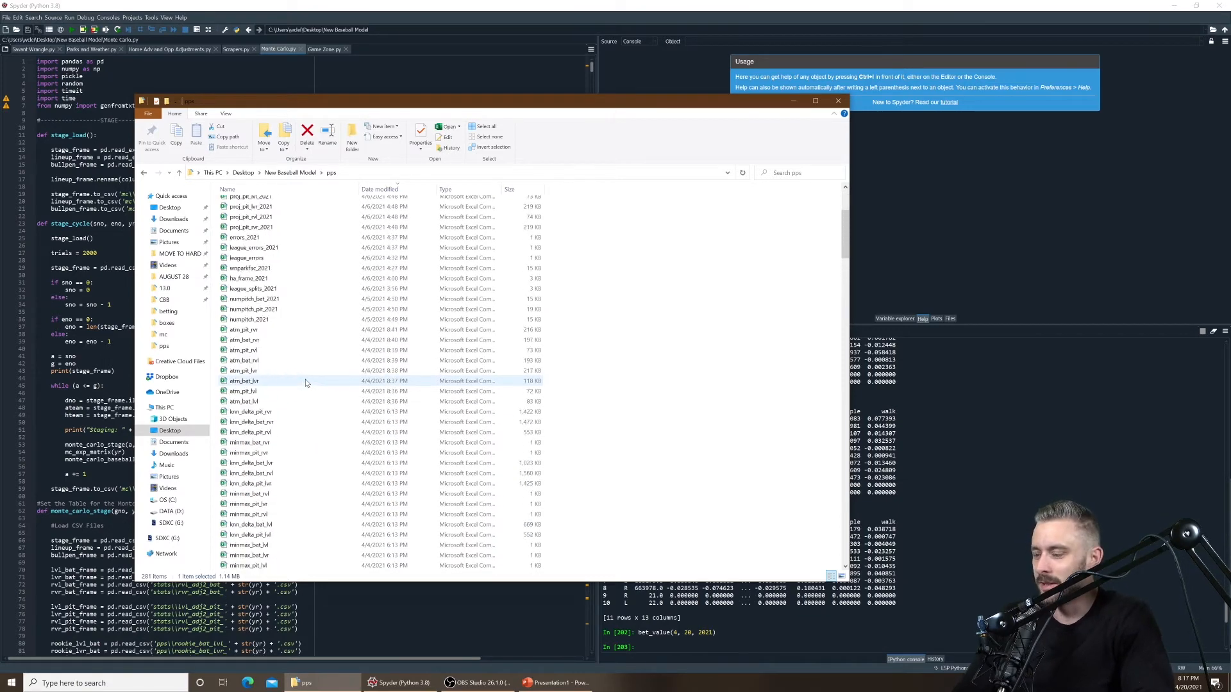
scroll(306, 382, down, 2)
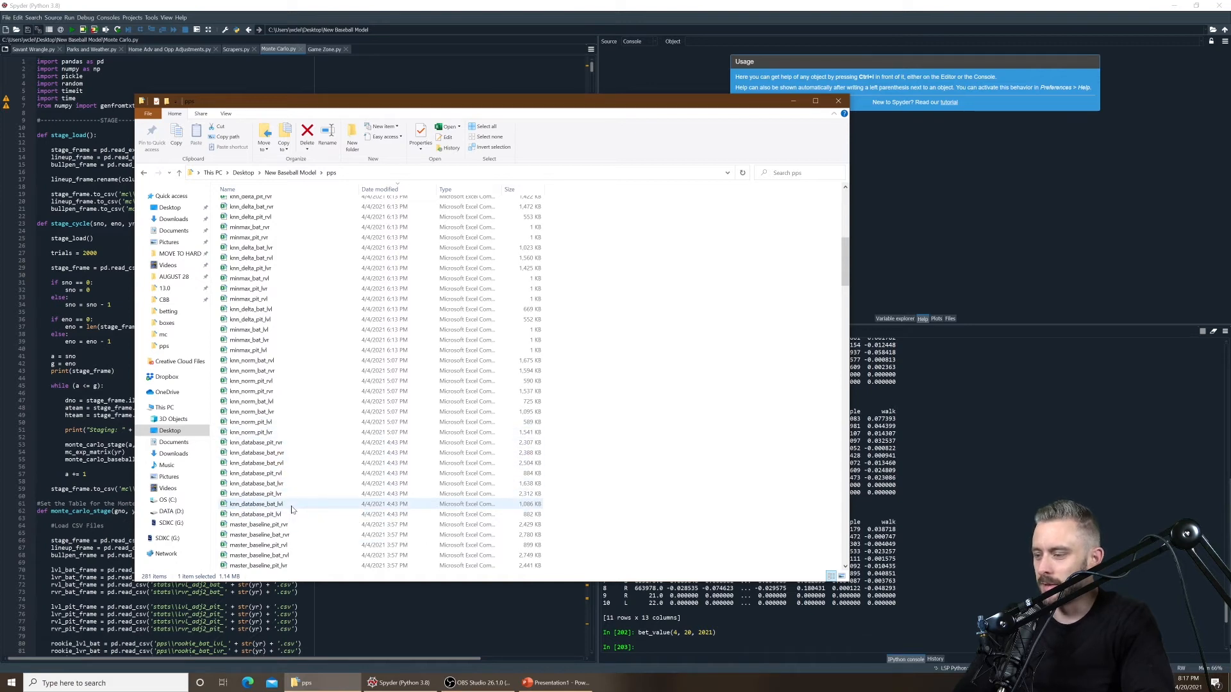
click(293, 509)
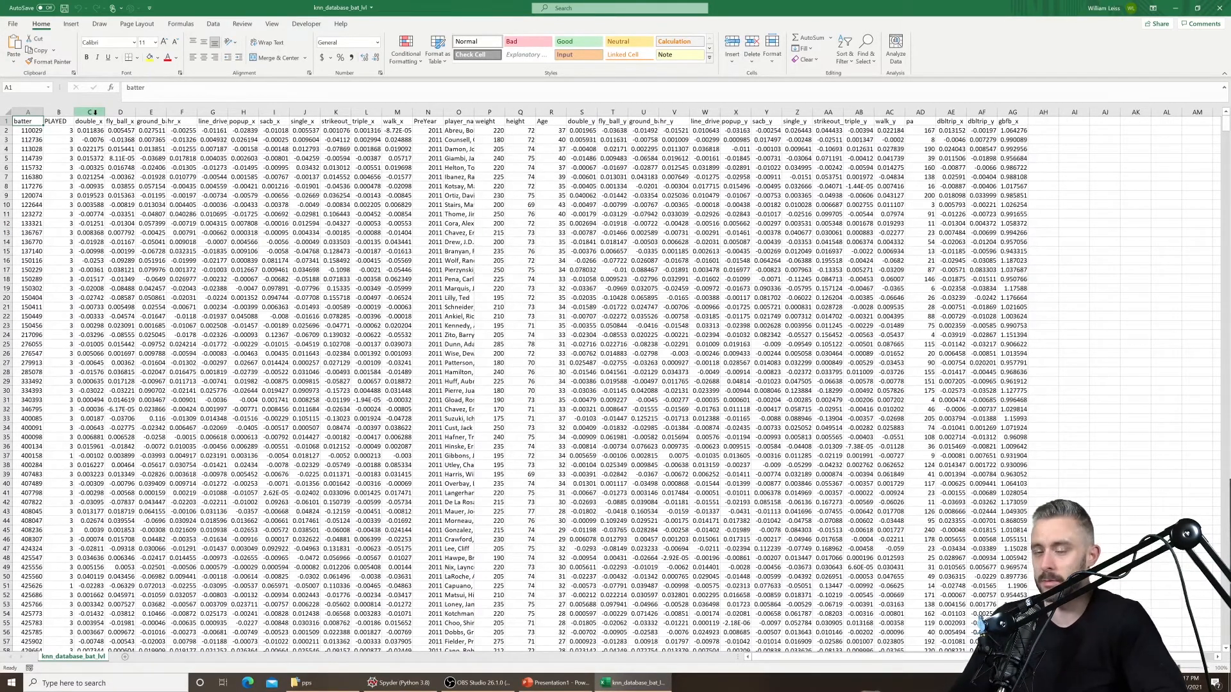
Examine the double_x through walk_x values, the first row's PreYear, the double_y through walk_y columns and the first hr_y value
mouse_move(96, 114)
mouse_down()
mouse_move(389, 114)
mouse_move(83, 124)
mouse_up()
click(436, 131)
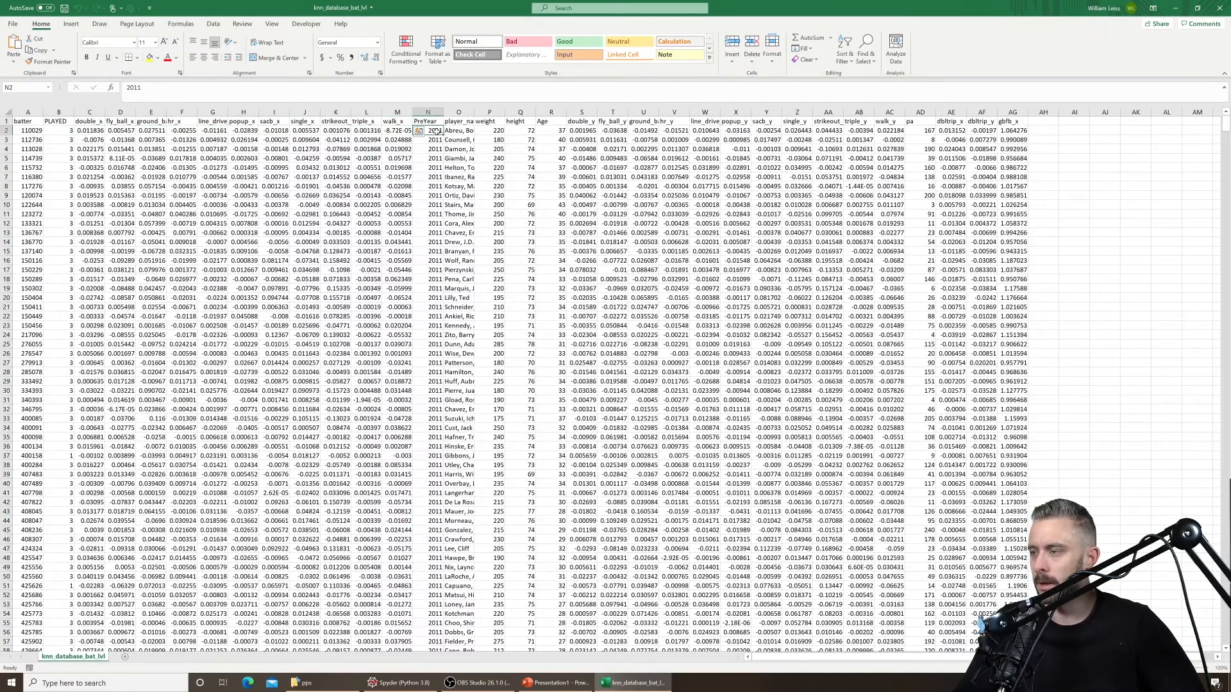
drag(580, 113, 891, 120)
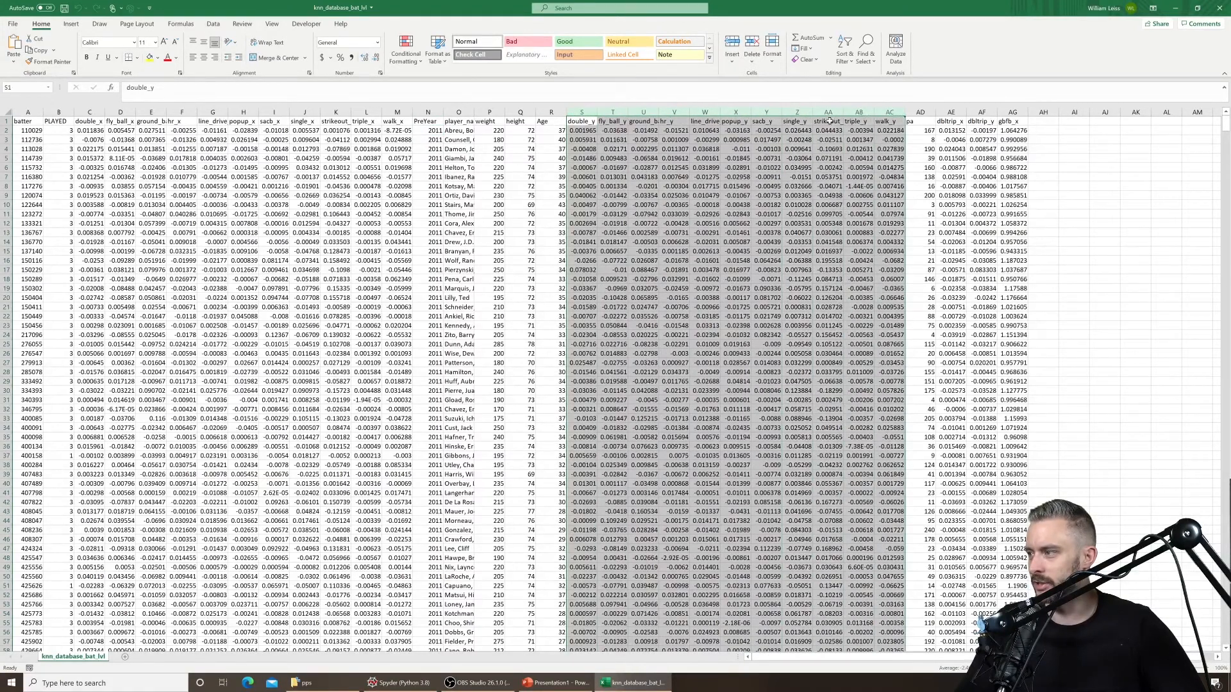
click(685, 132)
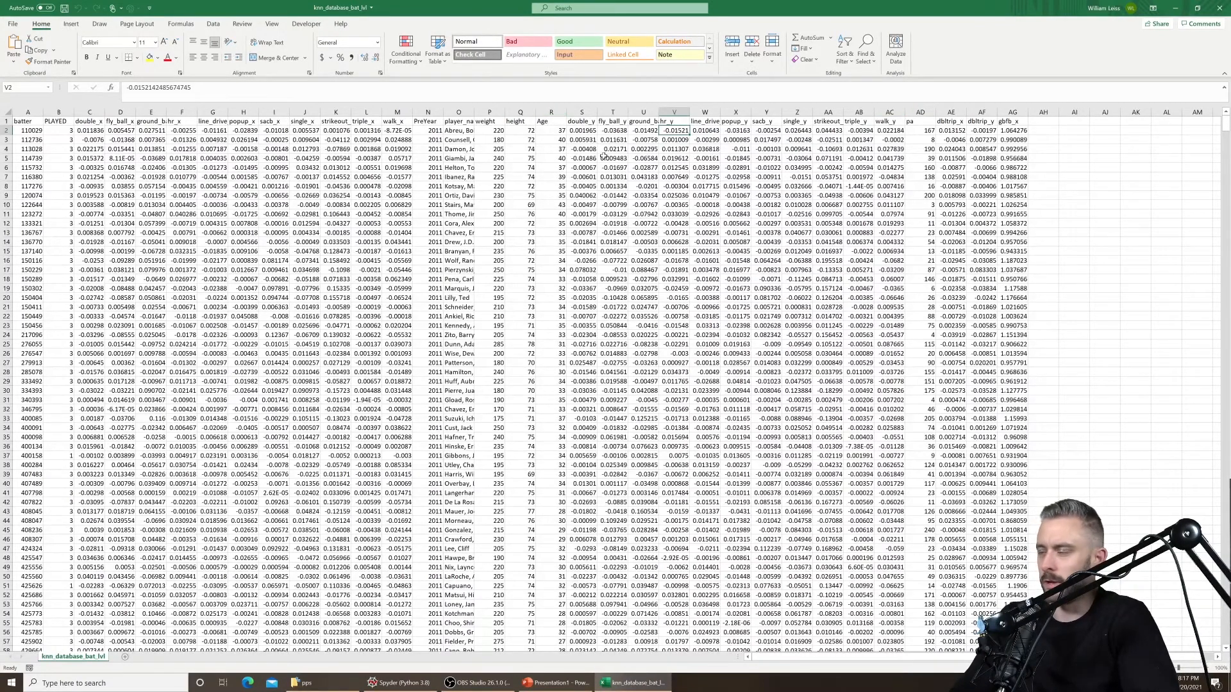
Review the dbltrip_x, gbfb_x and PLAYED columns along with sample strikeout_y, hr_y and height cells
click(951, 114)
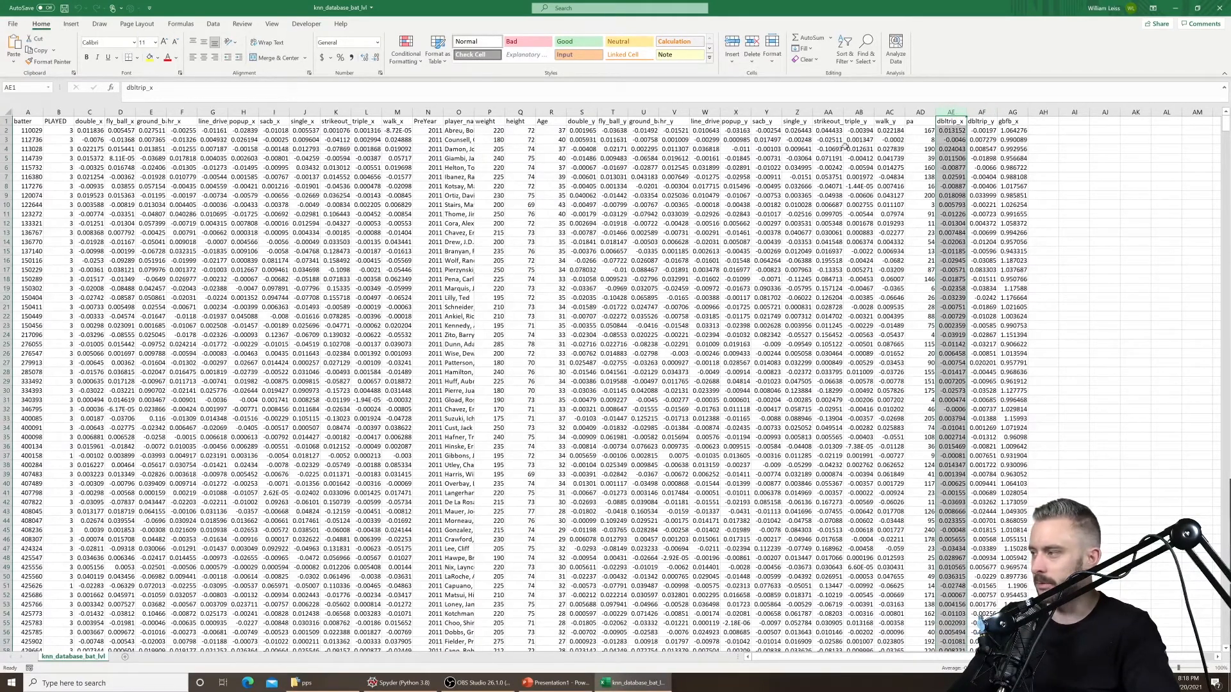
click(838, 149)
click(1016, 109)
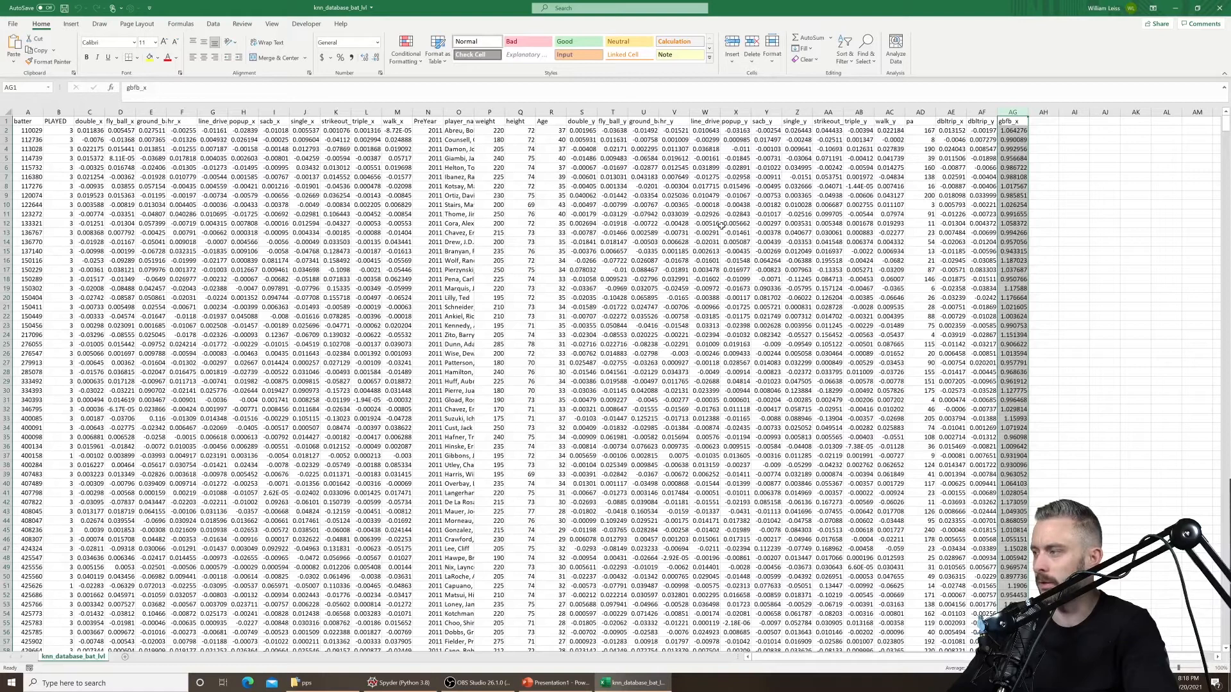
click(663, 184)
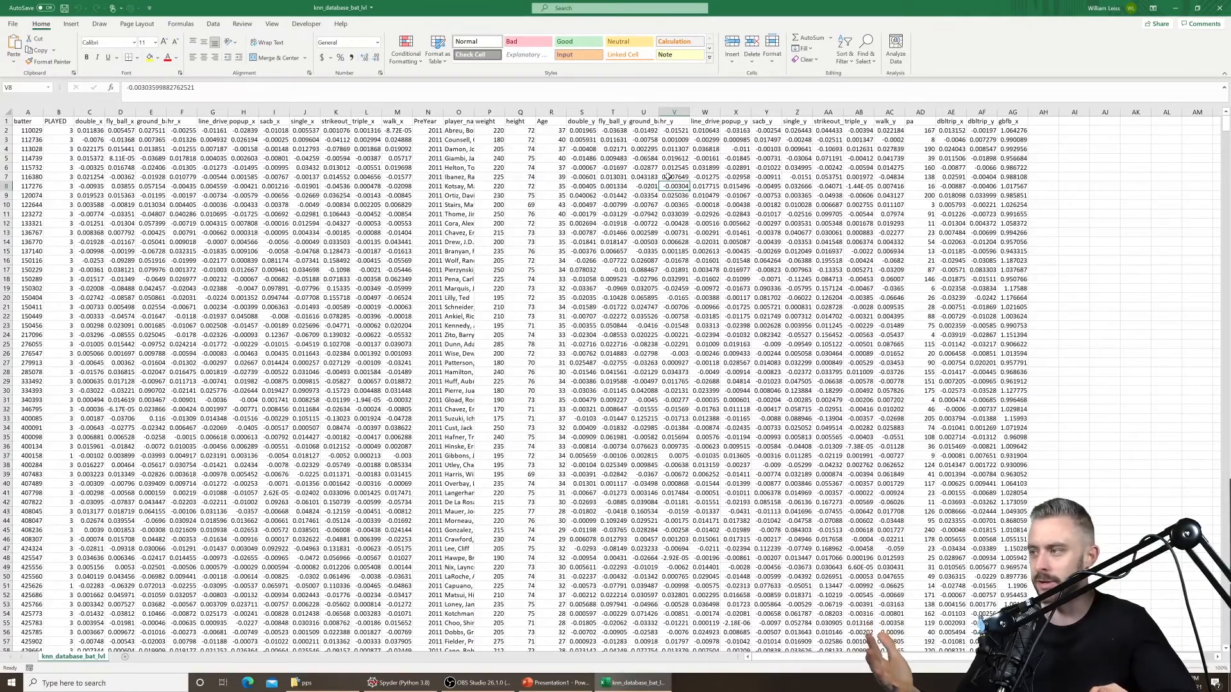
click(520, 242)
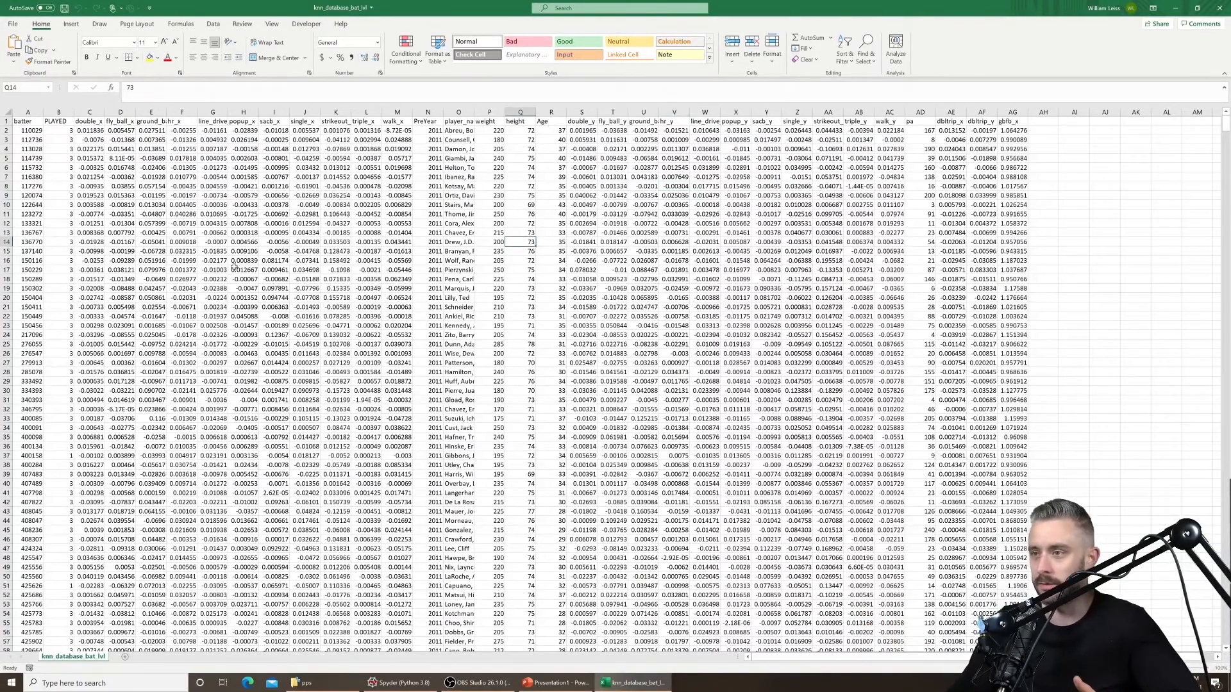
click(56, 121)
key(ctrl+shift+Down)
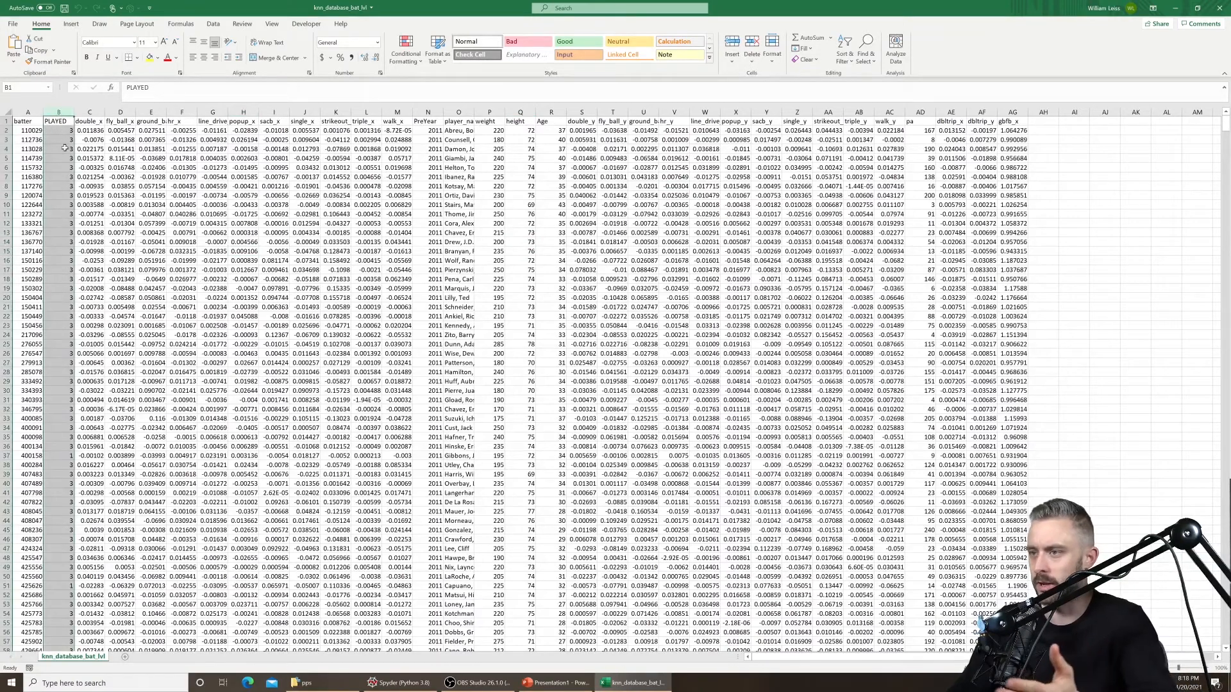
click(274, 195)
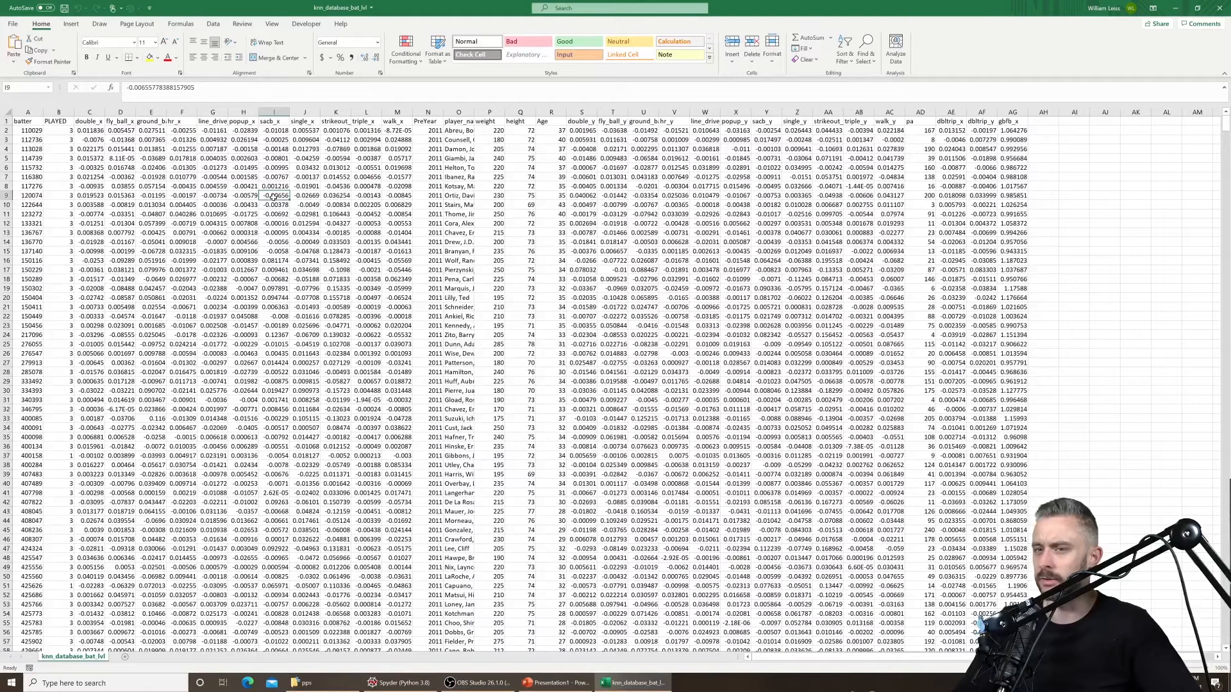
Close the knn_database_bat_lvl workbook and open knn_norm_pit_lvr from the pps folder
click(644, 196)
click(1220, 7)
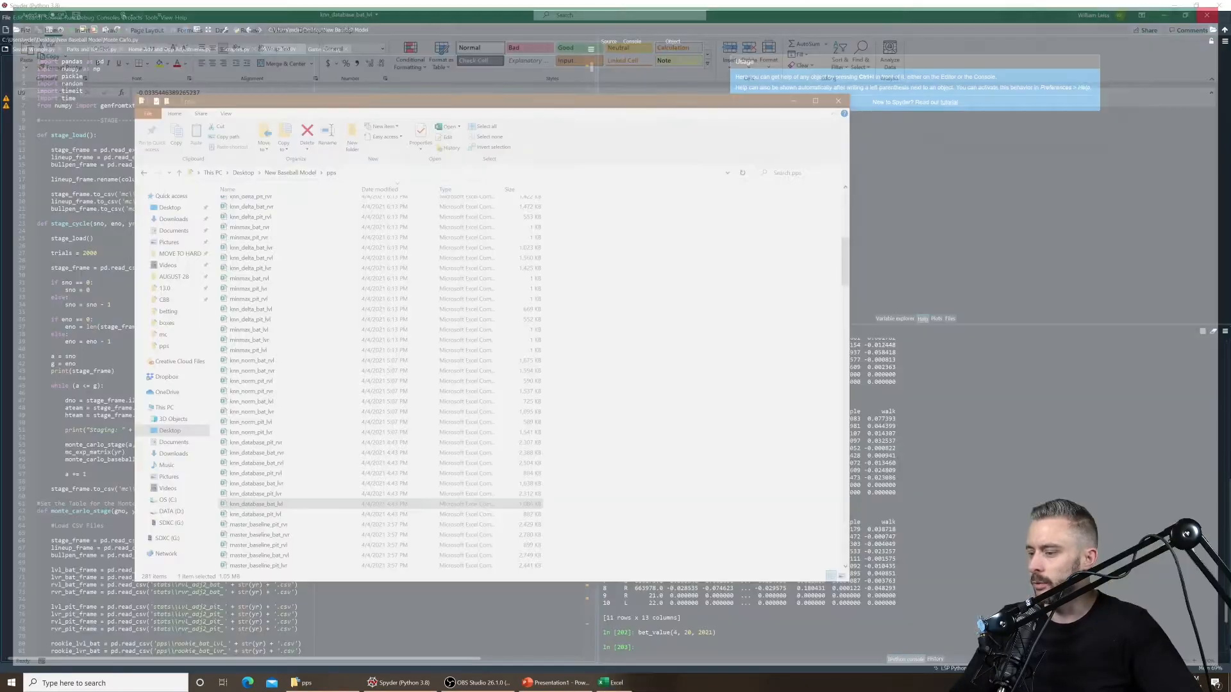
double_click(297, 432)
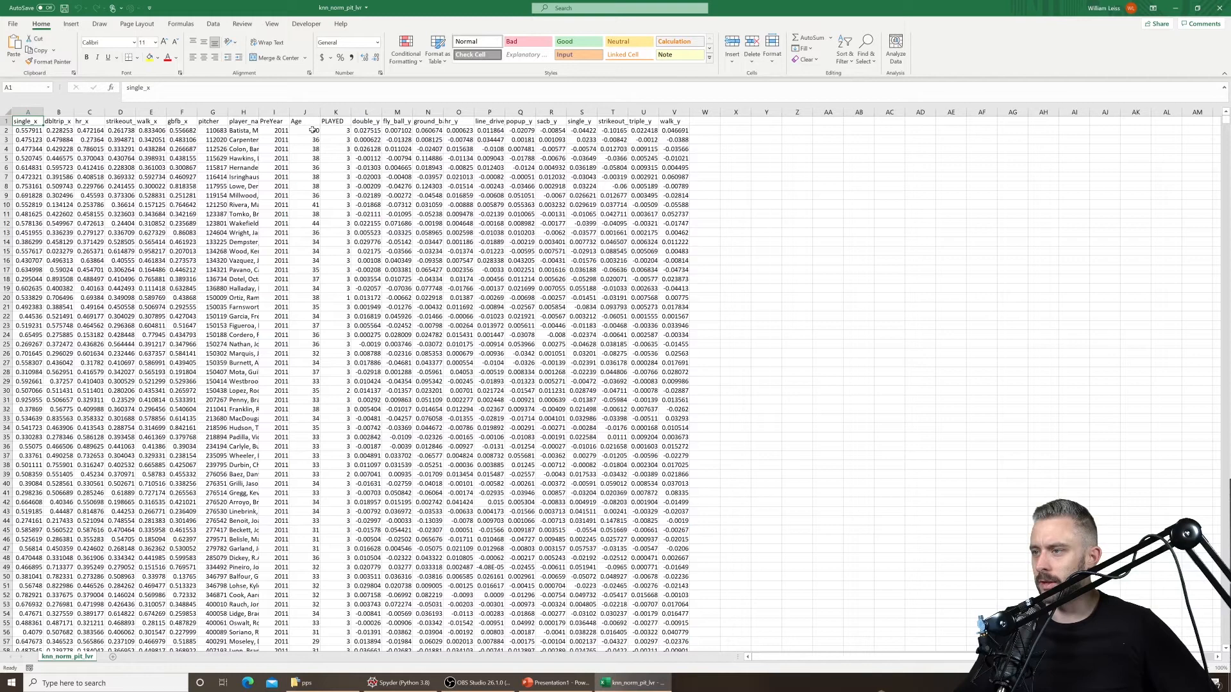
Examine the pitchers' normalized values from single_x onward, including walk_x, the first row's Age and its hr_x value
drag(216, 159, 30, 177)
click(153, 196)
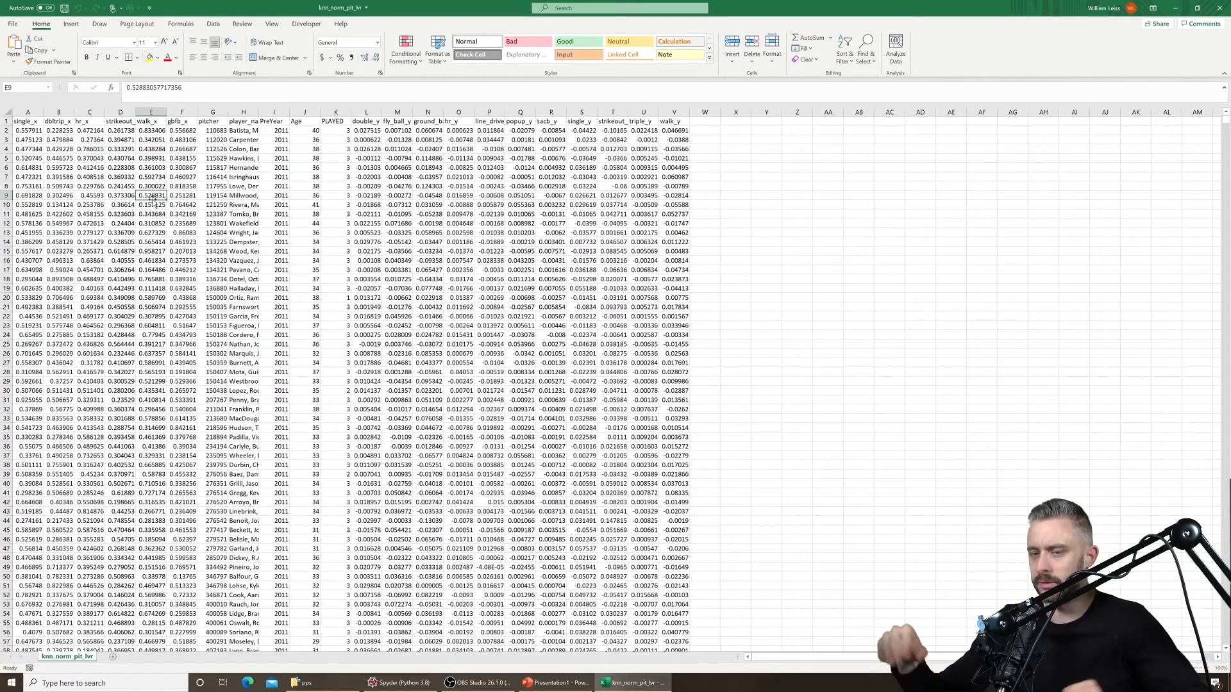
click(312, 131)
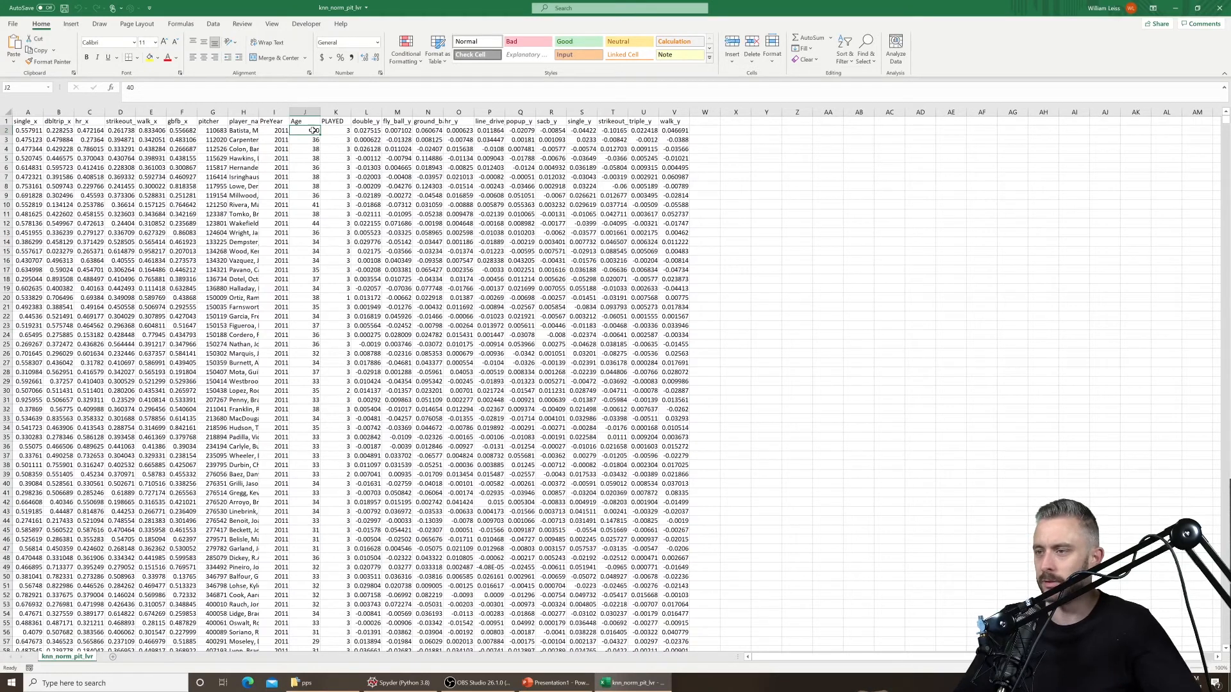
drag(29, 130, 103, 137)
click(97, 131)
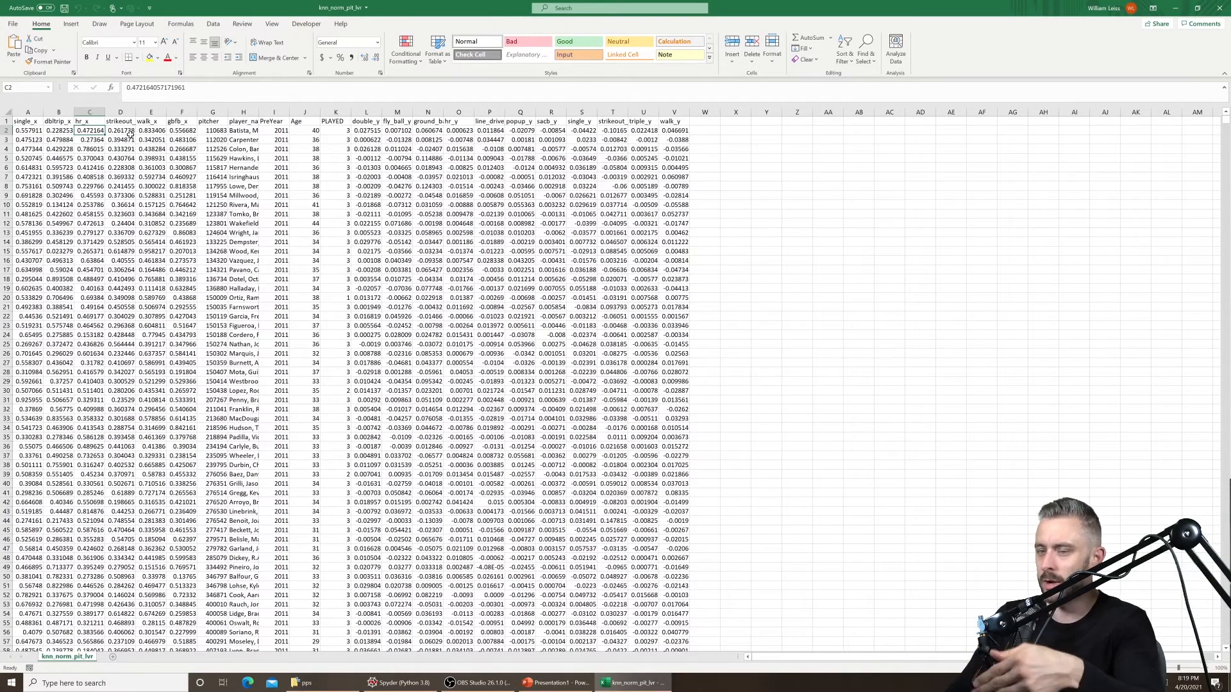
click(426, 178)
click(788, 231)
Close the knn_norm_pit_lvr workbook and open minmax_pit_lvl from the pps folder
click(1220, 8)
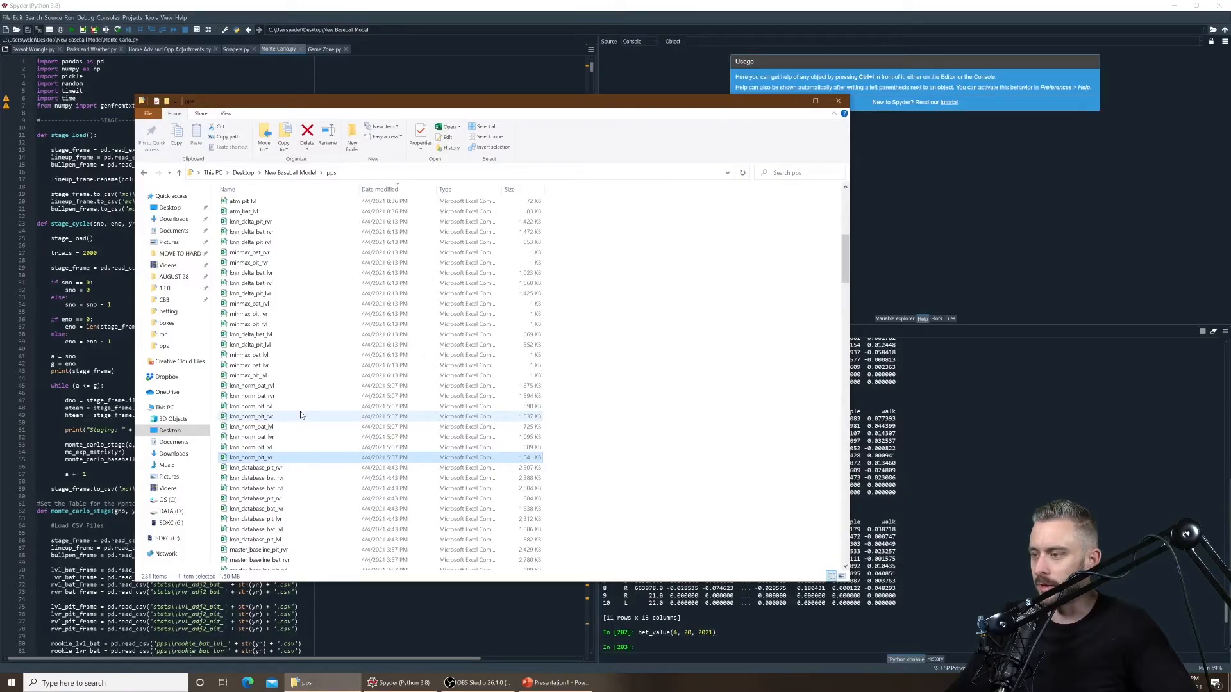
scroll(301, 416, up, 2)
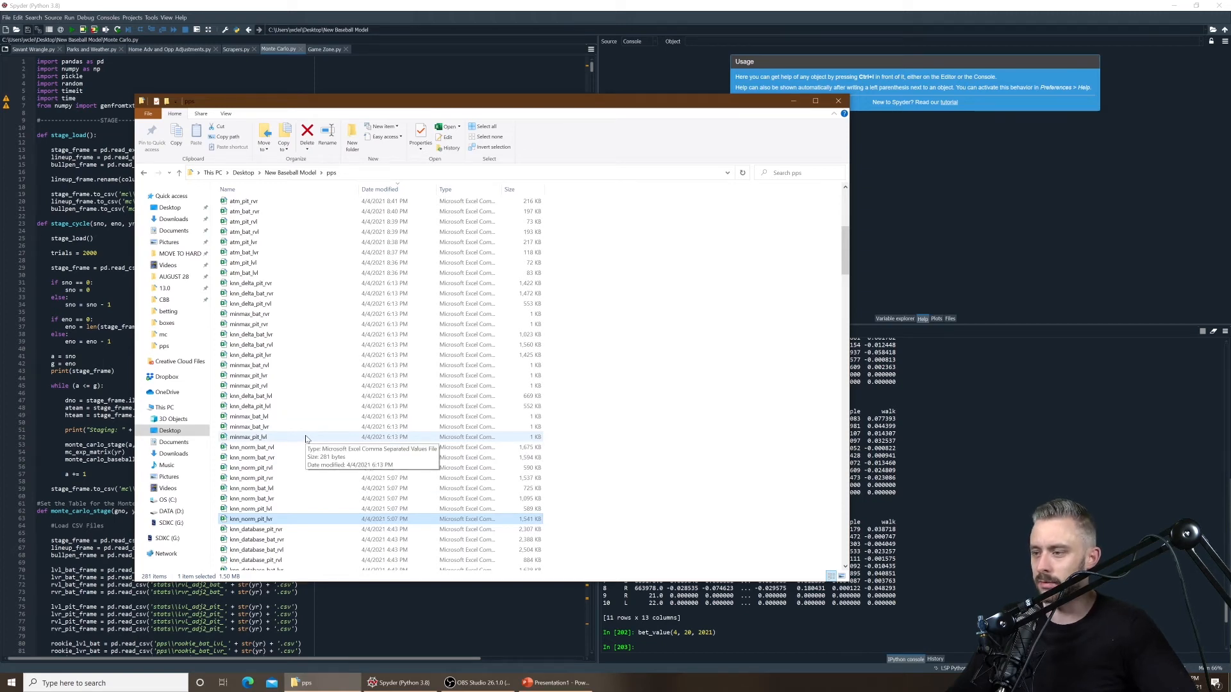
click(306, 439)
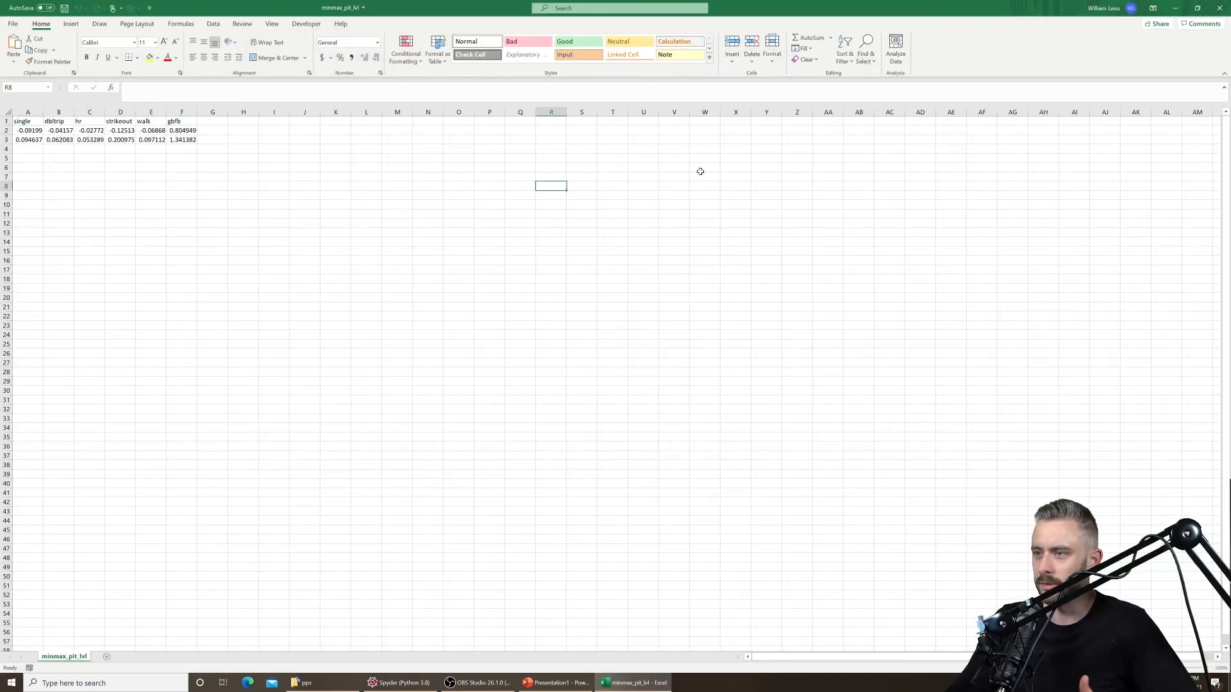
Switch from minmax_pit_lvl to the knn_delta_bat_lvr workbook and examine the first row's hr_d through walk_d and single_x values
click(1220, 8)
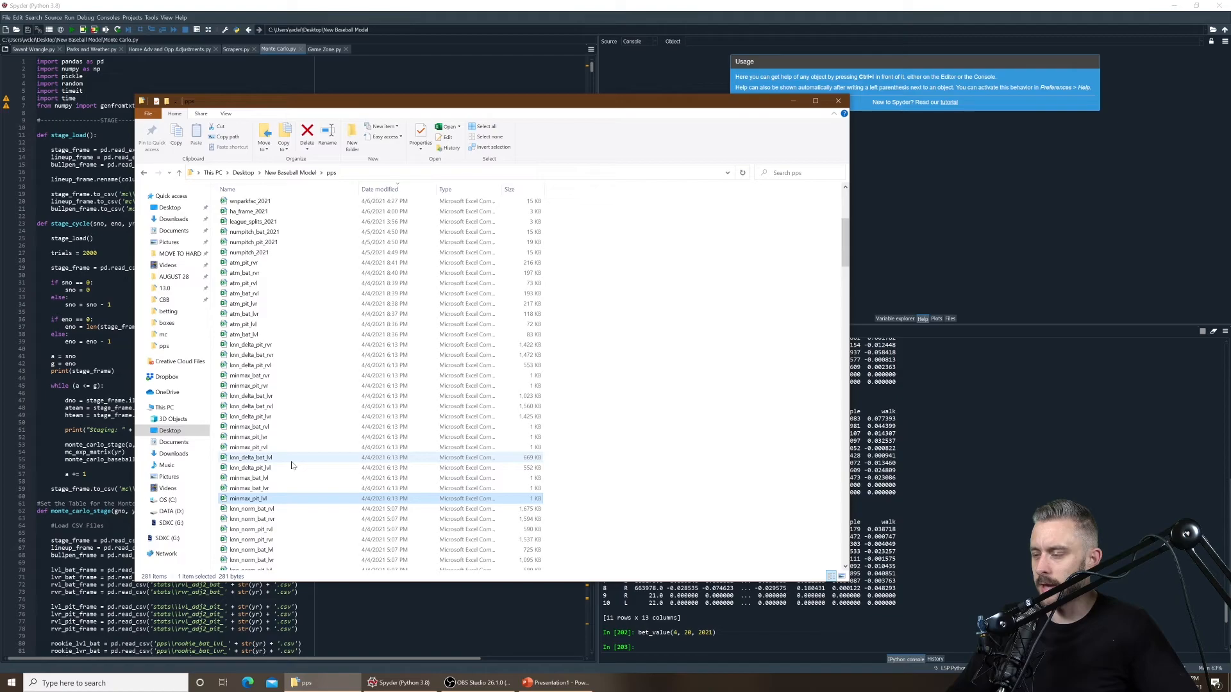
double_click(292, 467)
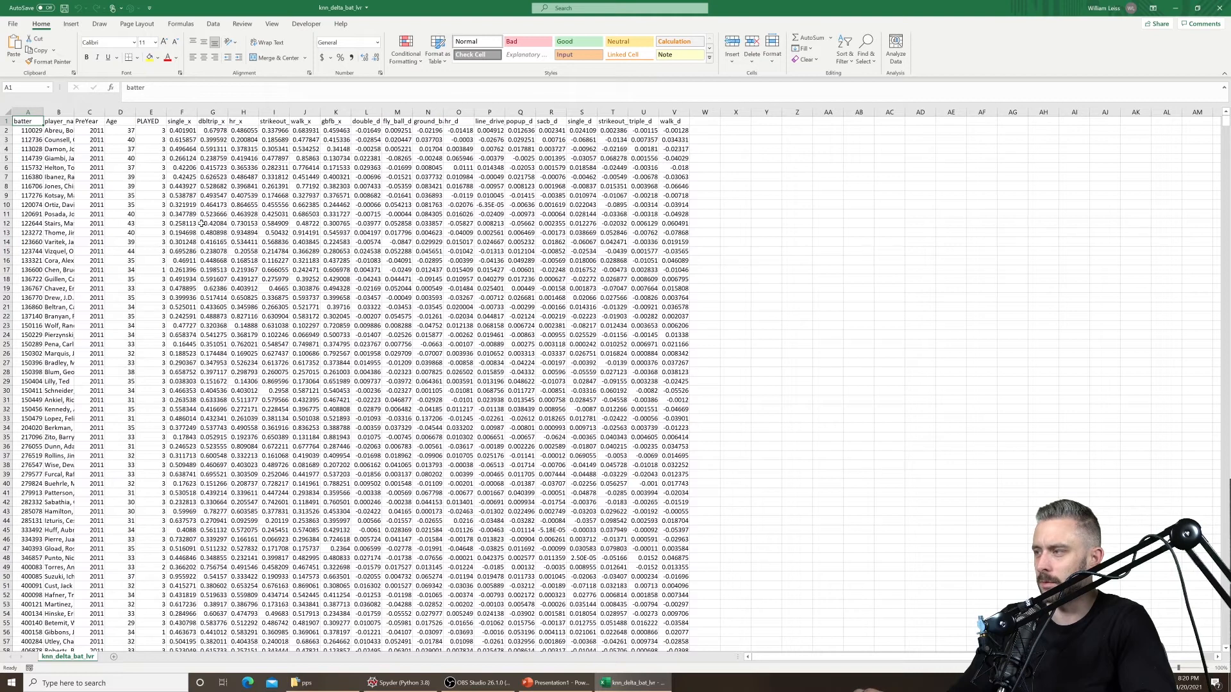
drag(184, 131, 676, 129)
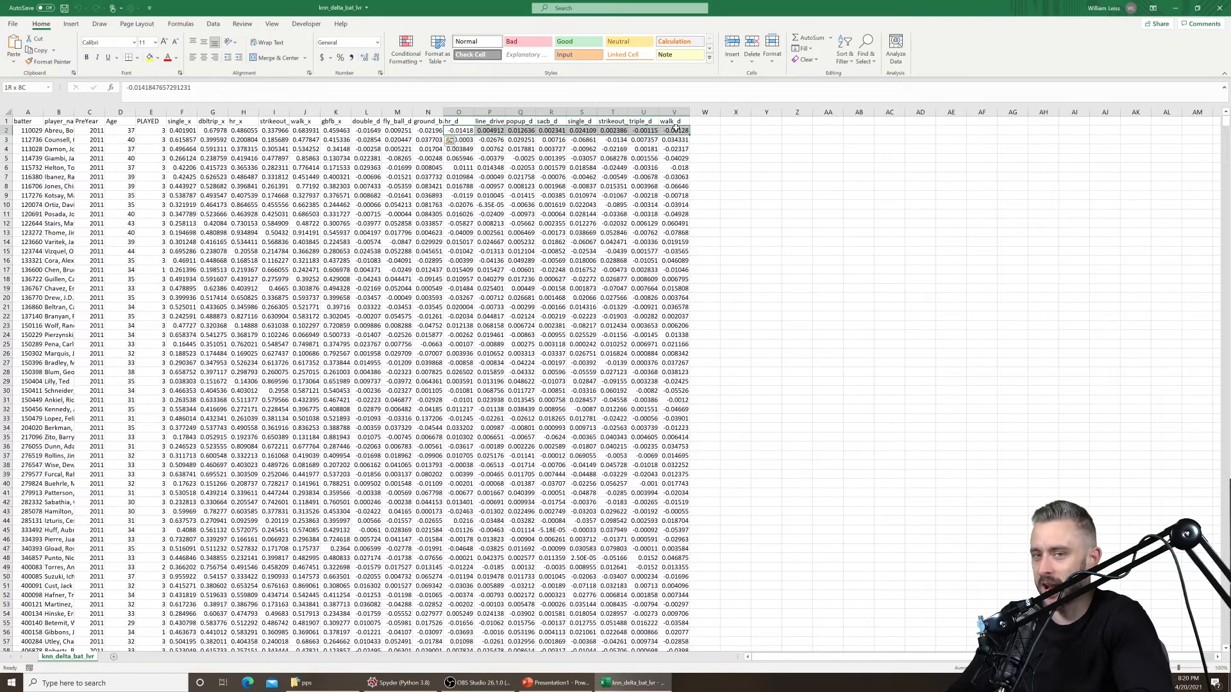
drag(172, 131, 662, 130)
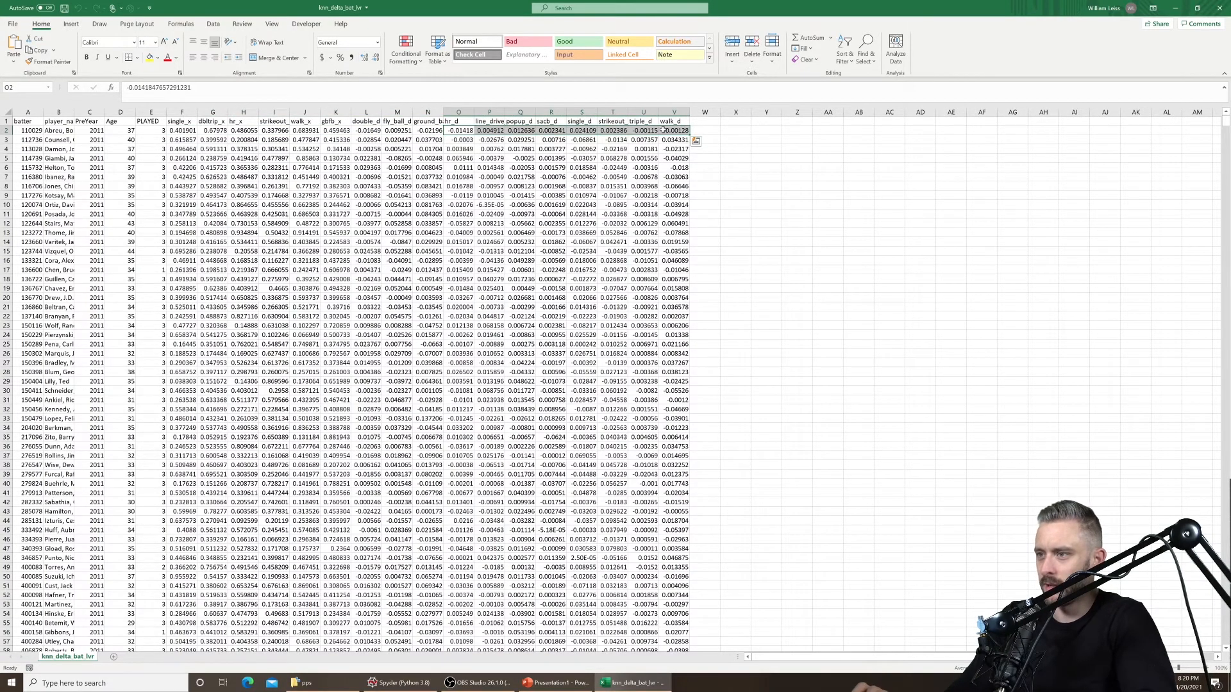
click(857, 167)
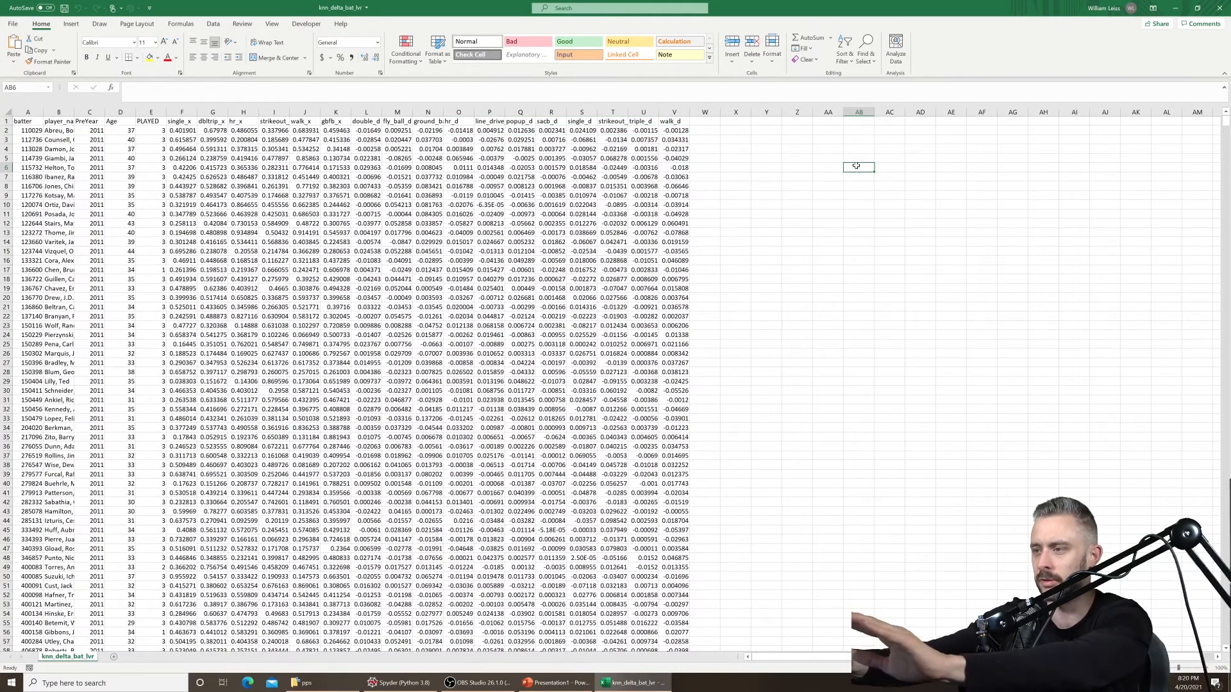
click(175, 130)
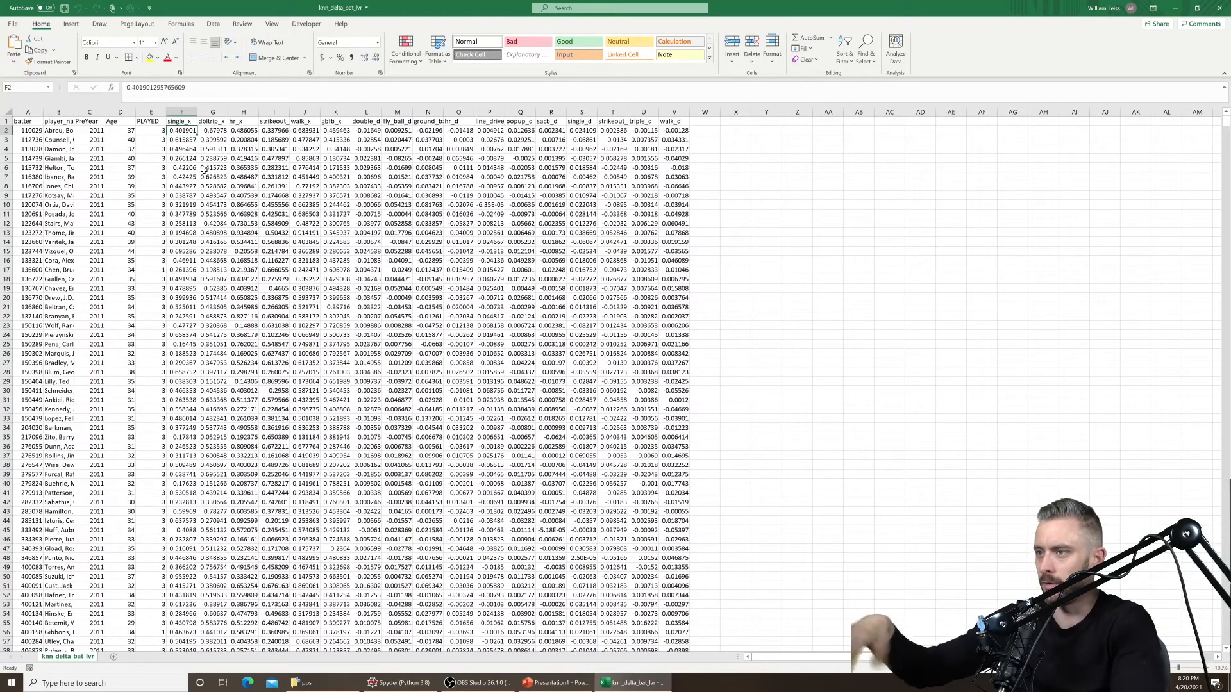
click(915, 224)
Close the knn_delta_bat_lvr workbook and open atm_bat_rvr from the pps folder
key(alt+F4)
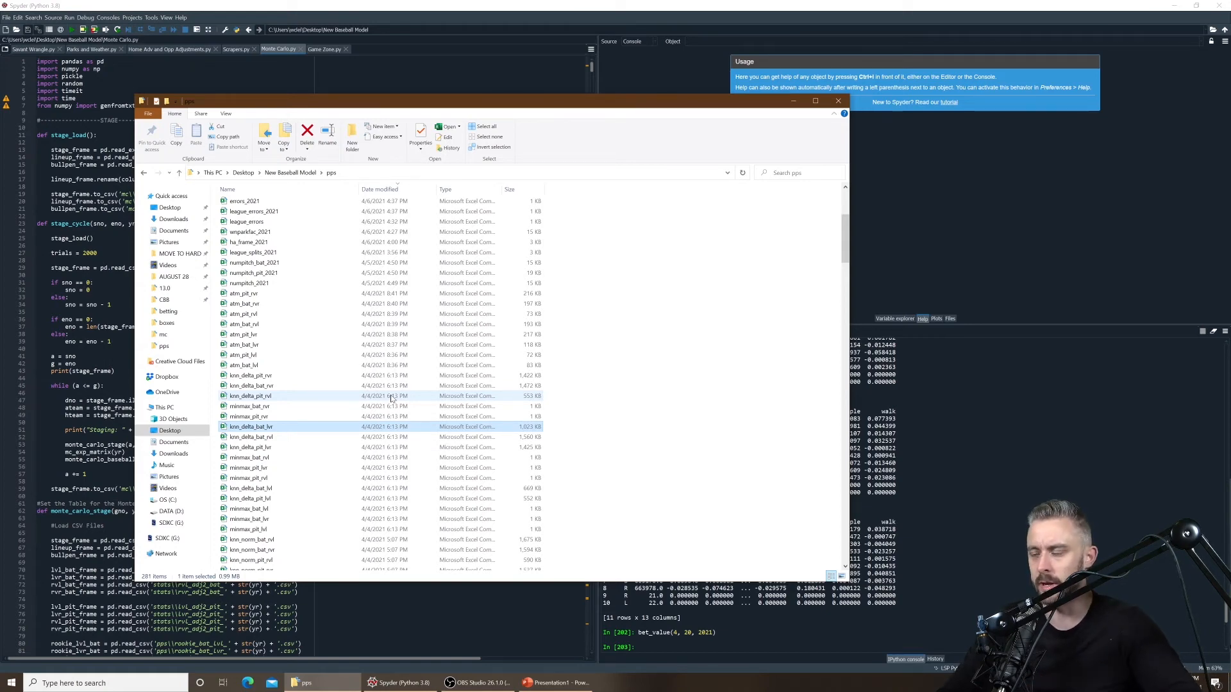
scroll(396, 335, up, 4)
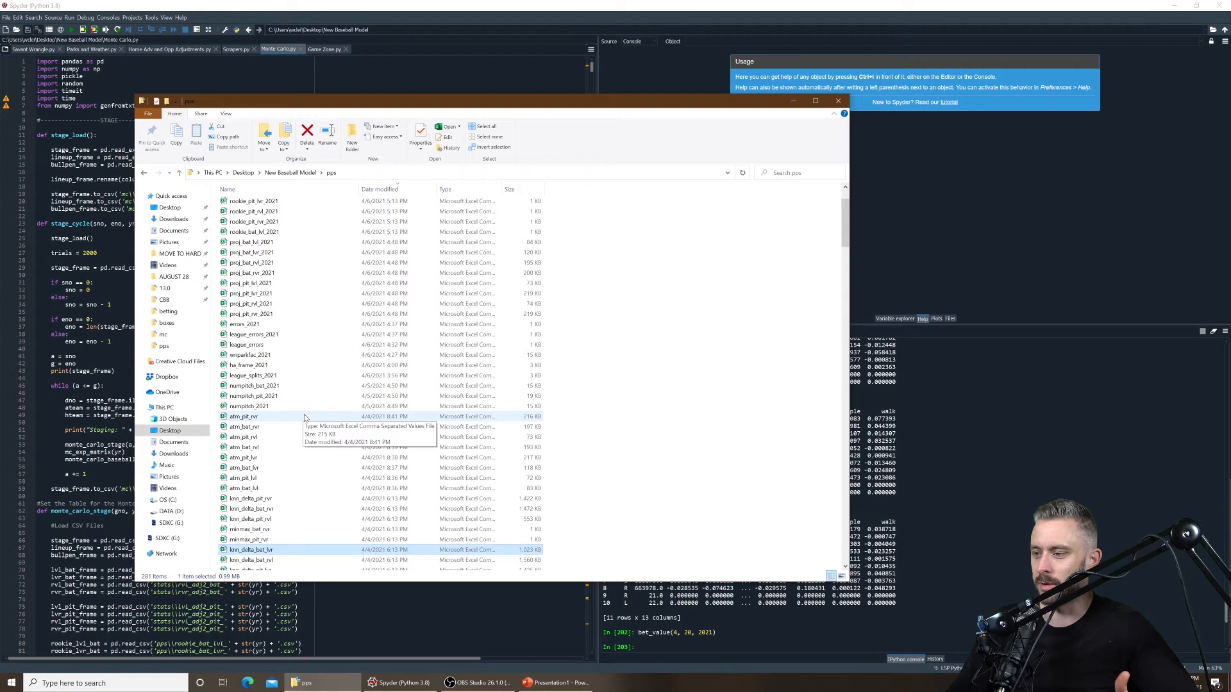
click(274, 430)
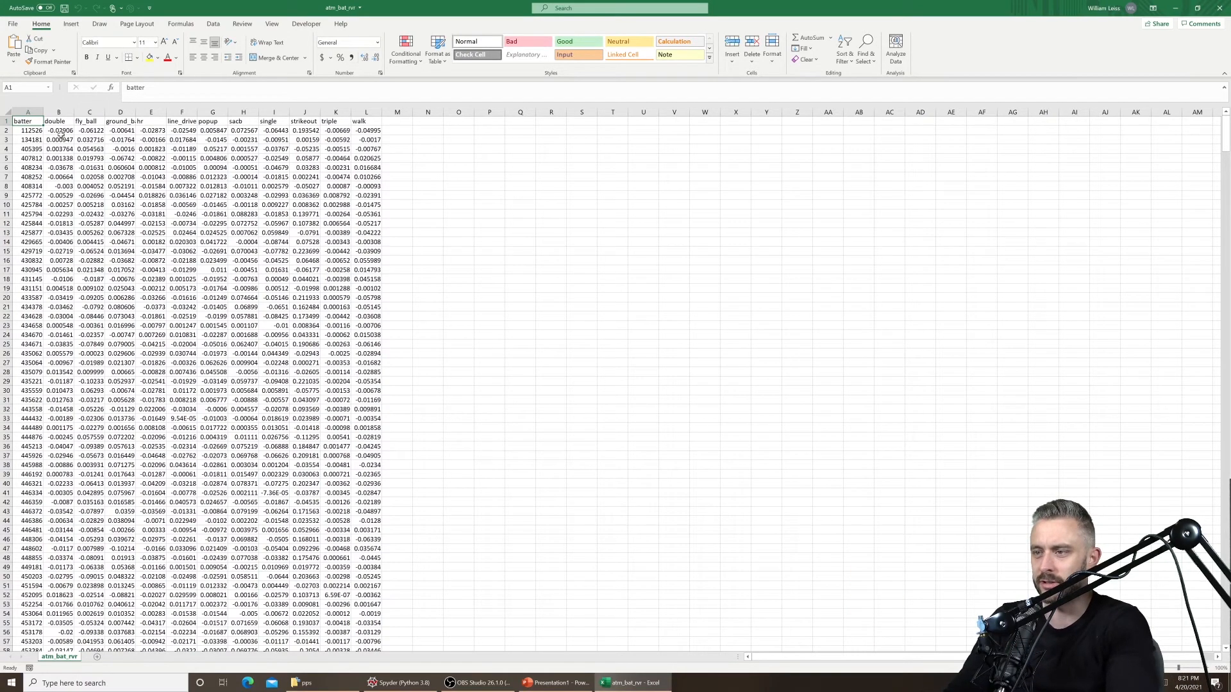
Add filters to the atm_bat_rvr header row and sort the table by hr from largest to smallest
drag(364, 122, 30, 120)
click(212, 24)
click(403, 49)
click(452, 156)
click(157, 112)
click(162, 122)
click(131, 146)
Copy the batter ID 621439 from the first data row and review the sorted values down the hr column
click(28, 131)
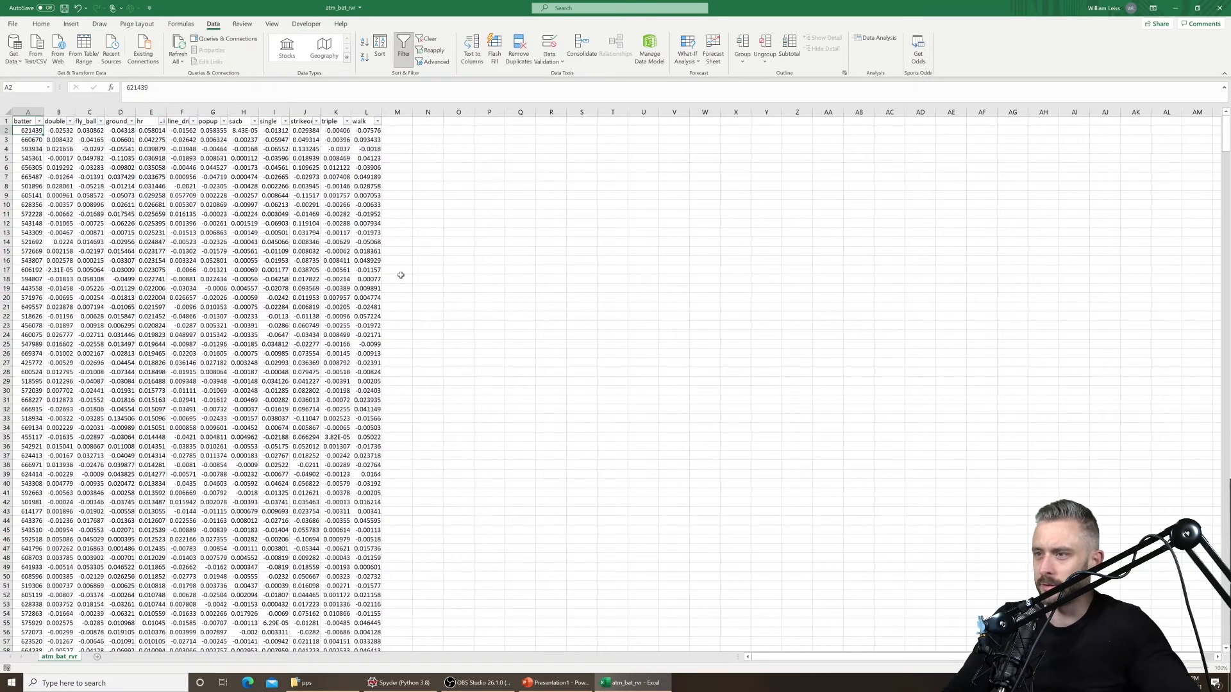
key(ctrl+c)
click(152, 131)
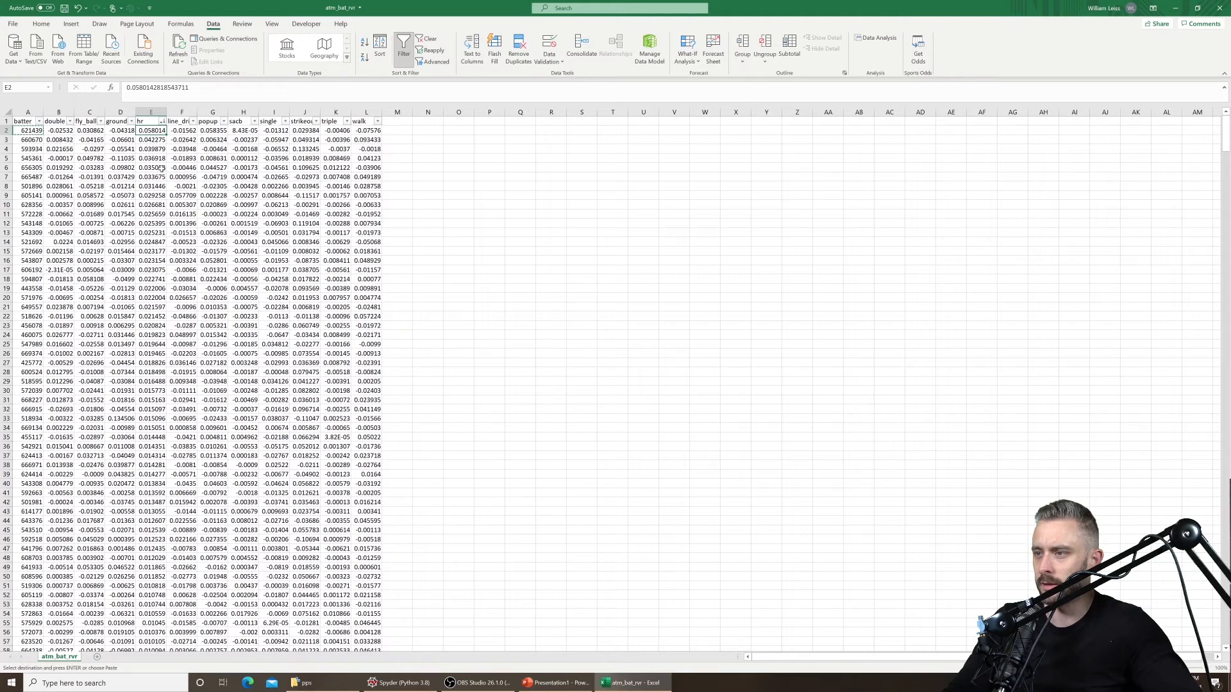
key(ctrl+shift+Down)
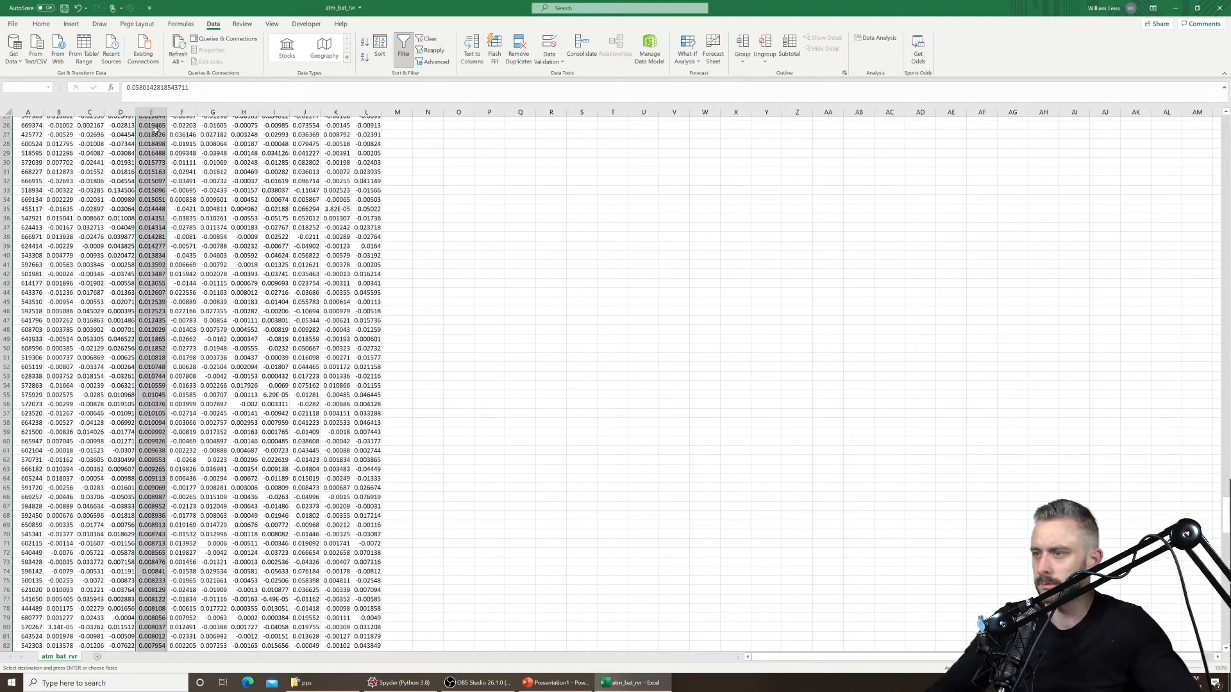
click(155, 242)
key(ctrl+shift+Up)
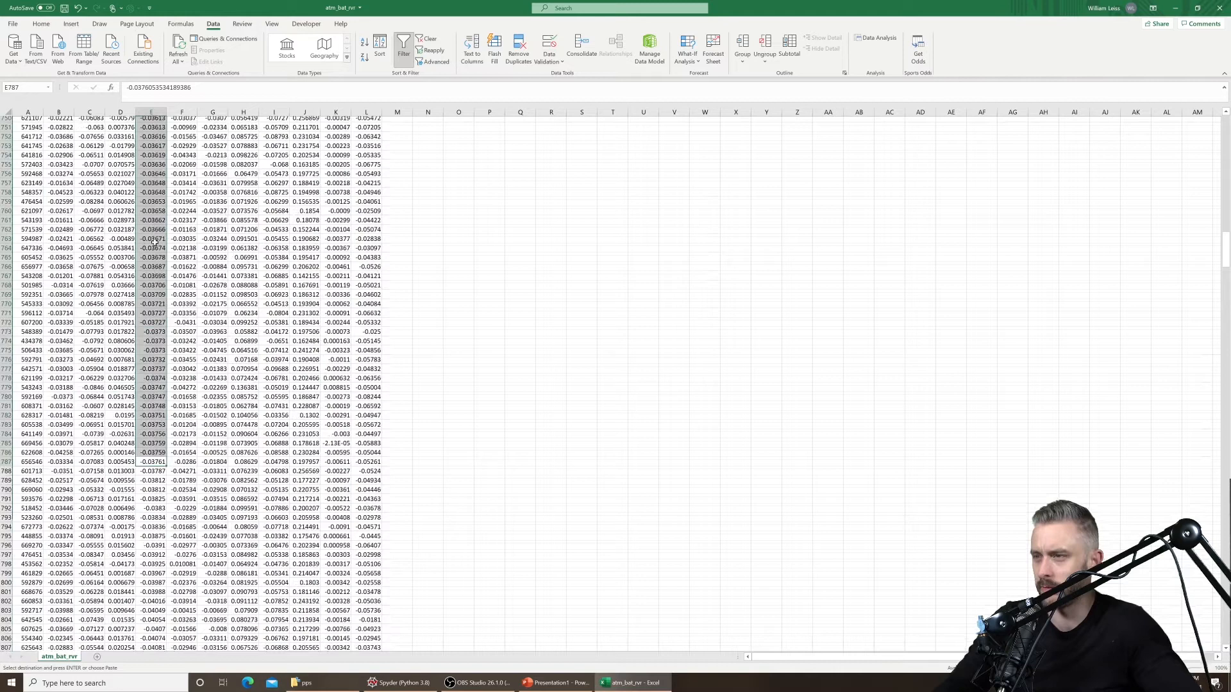
Switch to the Microsoft Edge browser and open the mlb.com home page
click(238, 686)
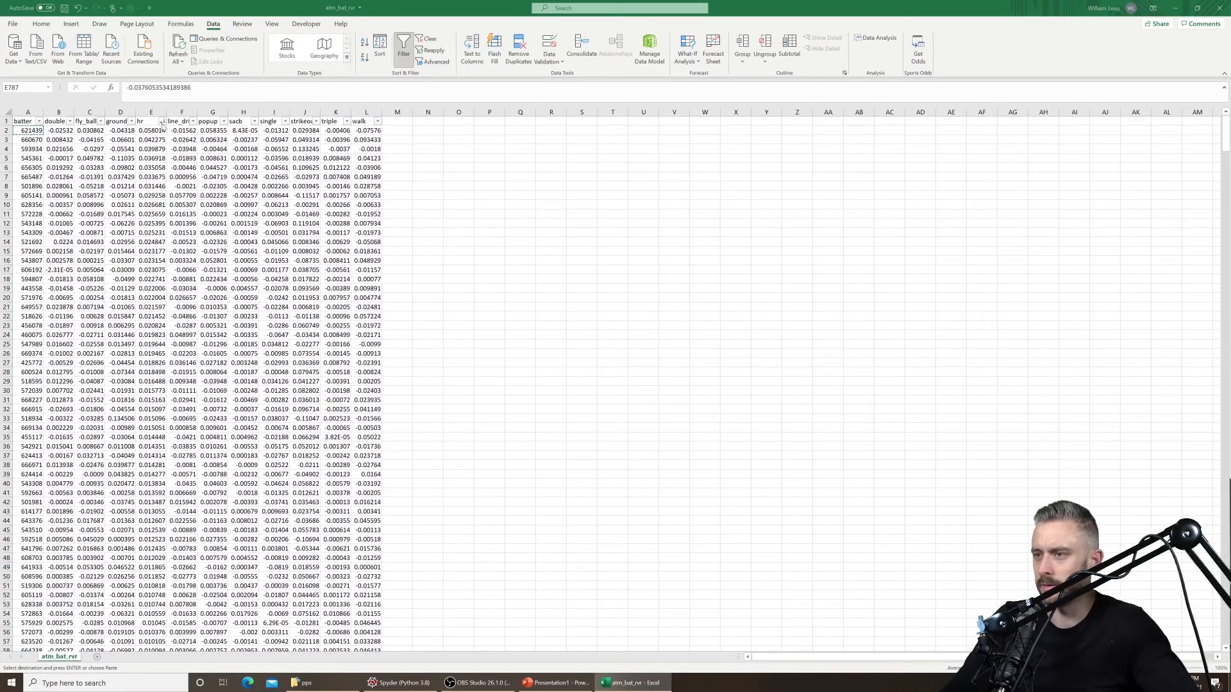
text(mlb)
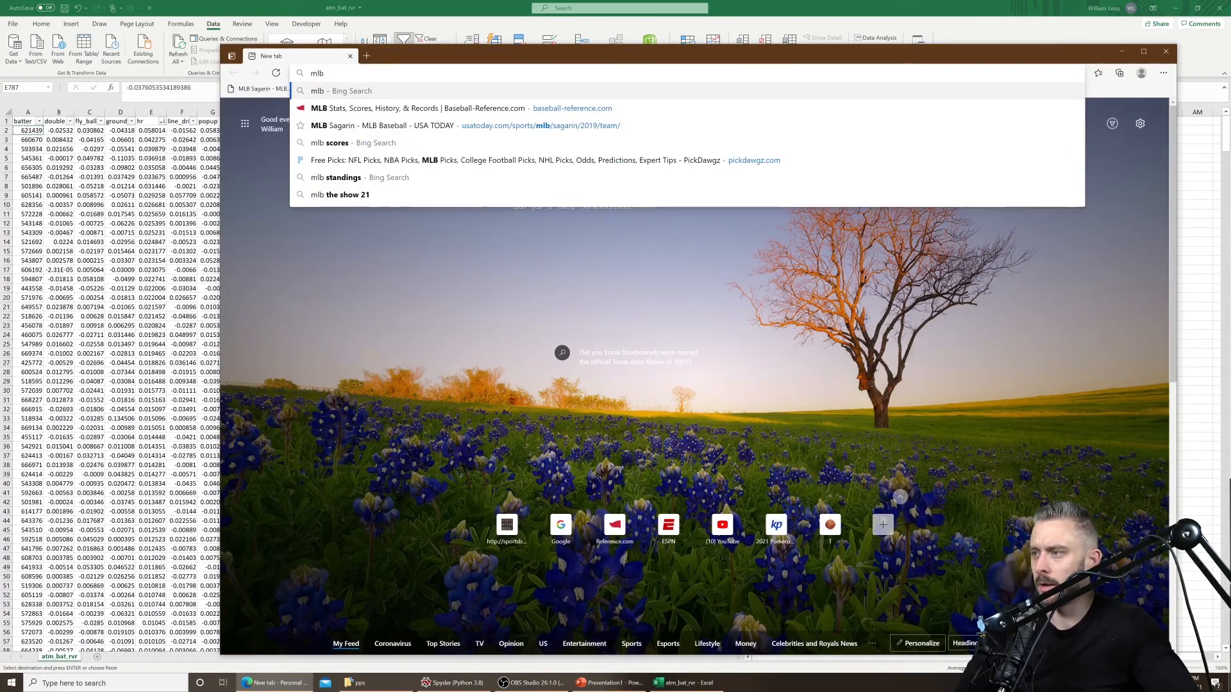
text(.com/players/621439)
key(Return)
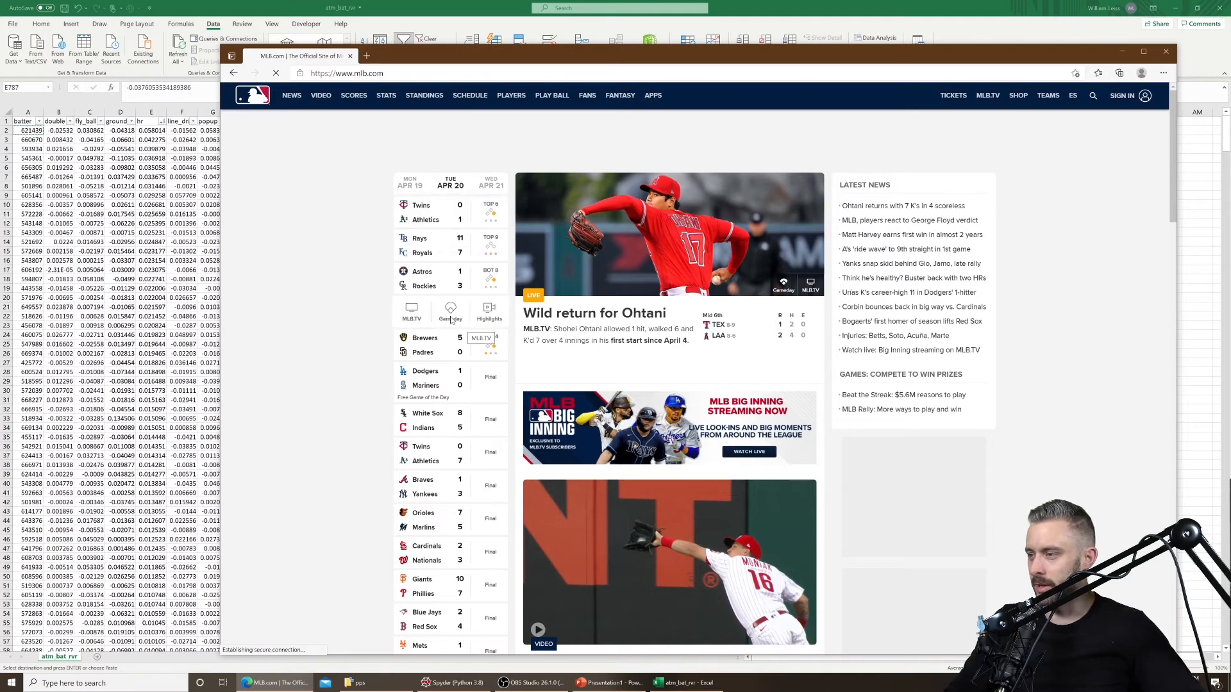
Open the Rangers at Angels Gameday page, go to the at-bat player's profile and close the Gameday tab
click(451, 312)
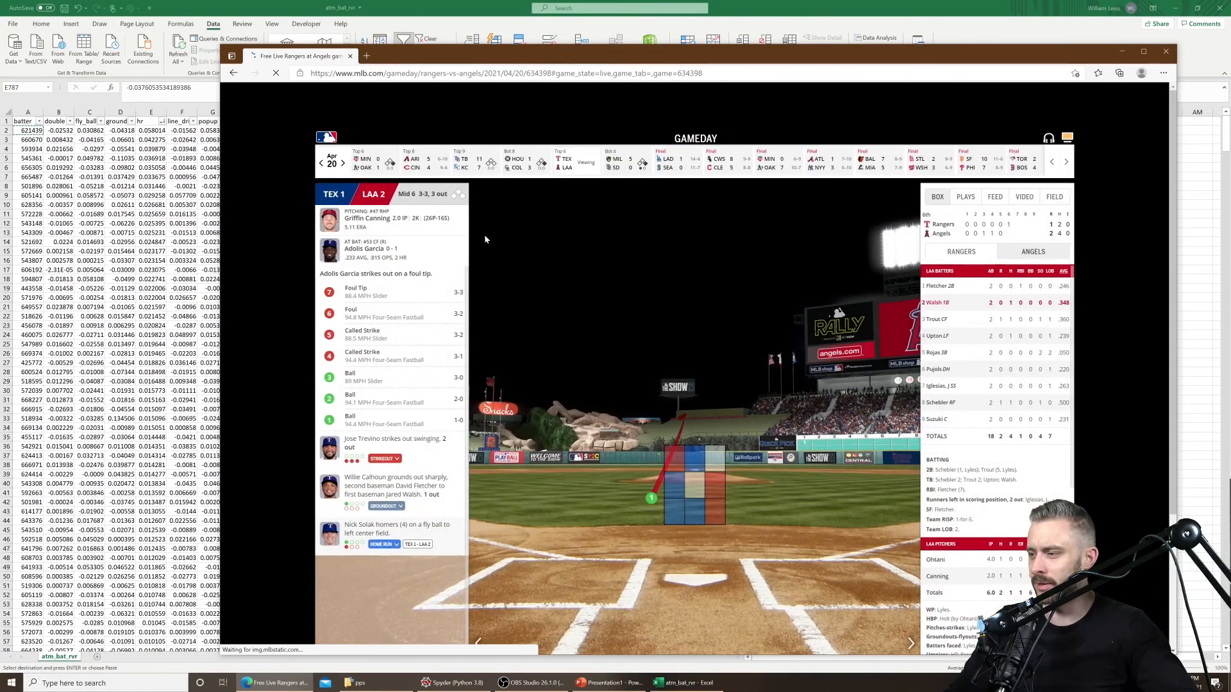
click(373, 250)
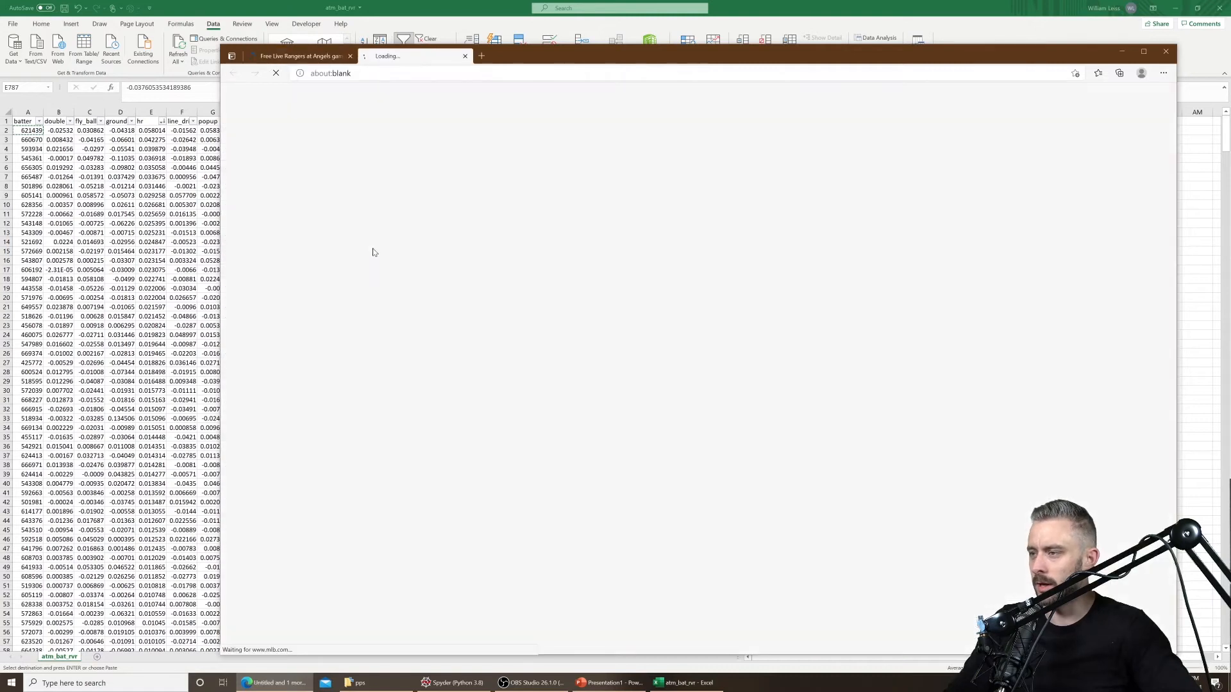
click(350, 55)
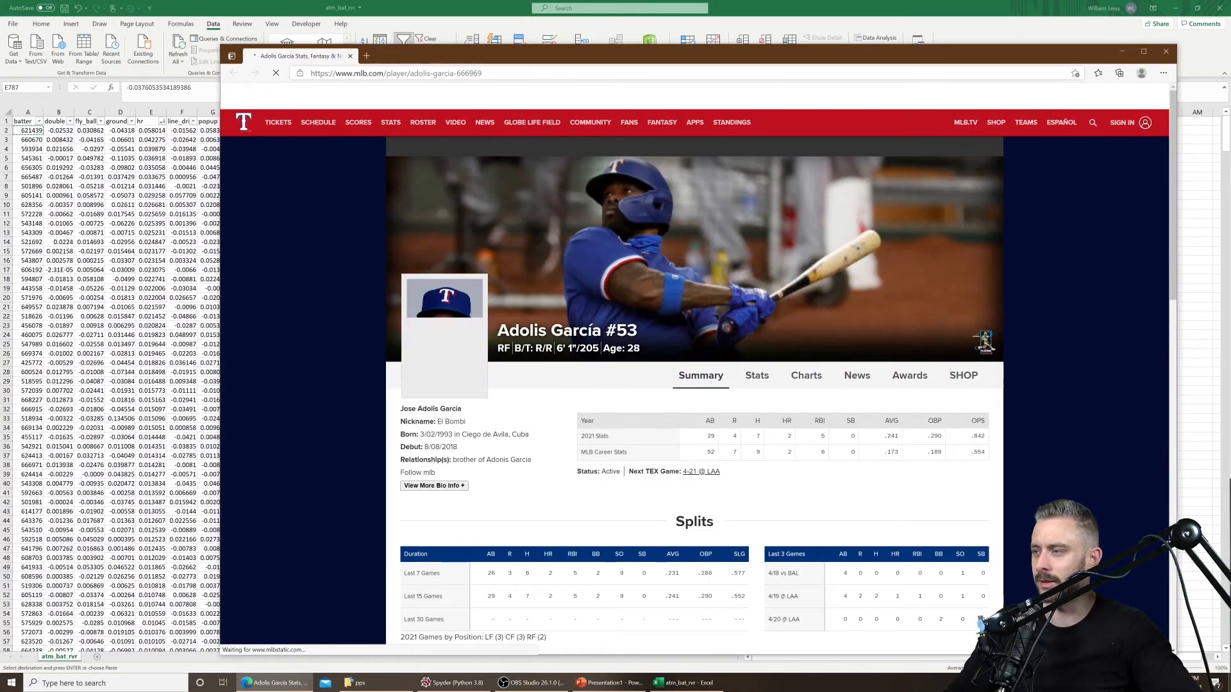
Load the MLB player page for batter ID 621439 by substituting that ID in the profile's web address
key(ctrl+v)
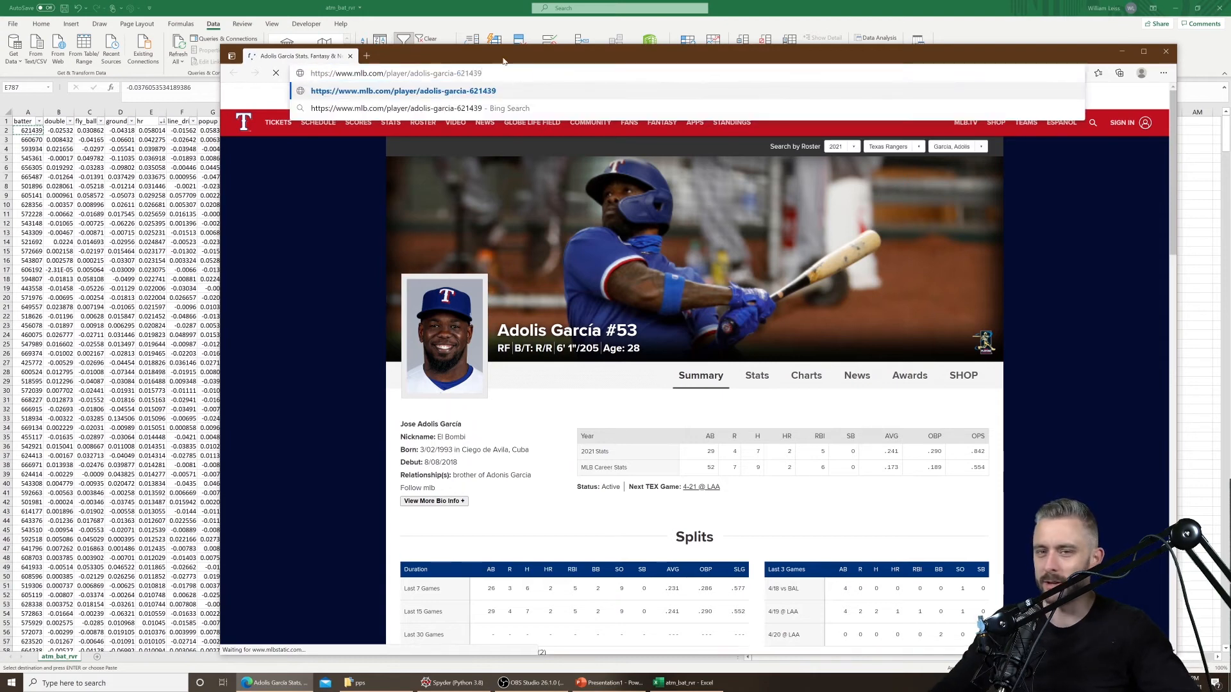
key(Return)
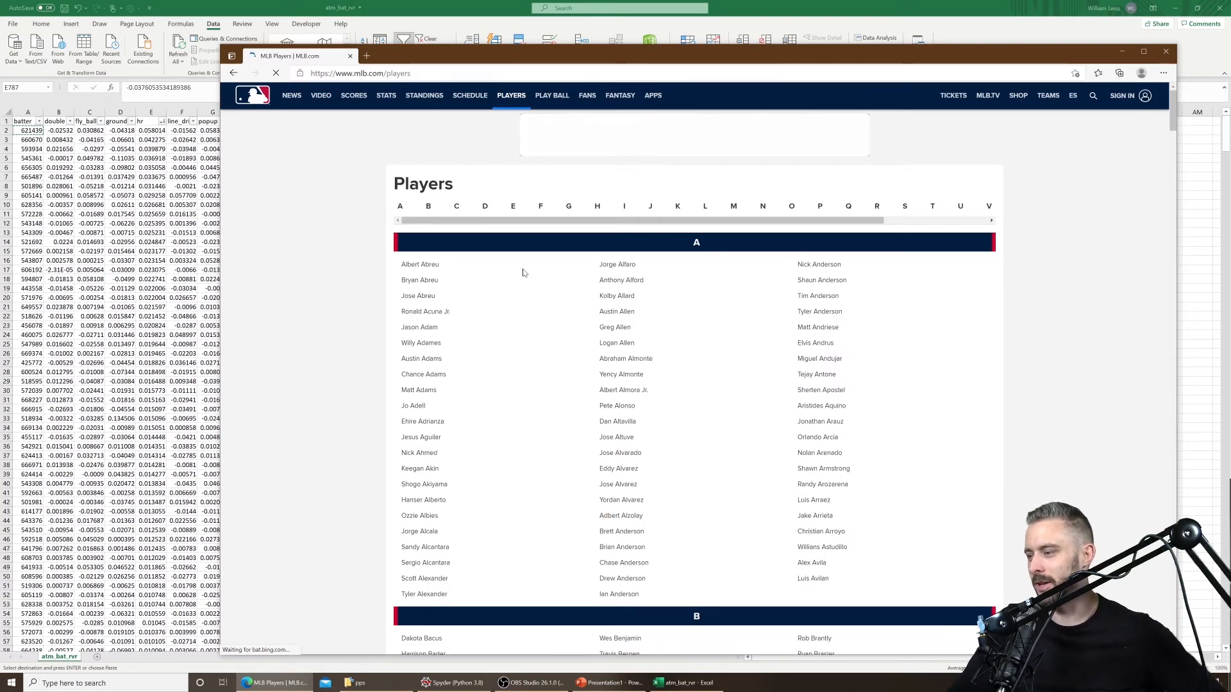
click(429, 268)
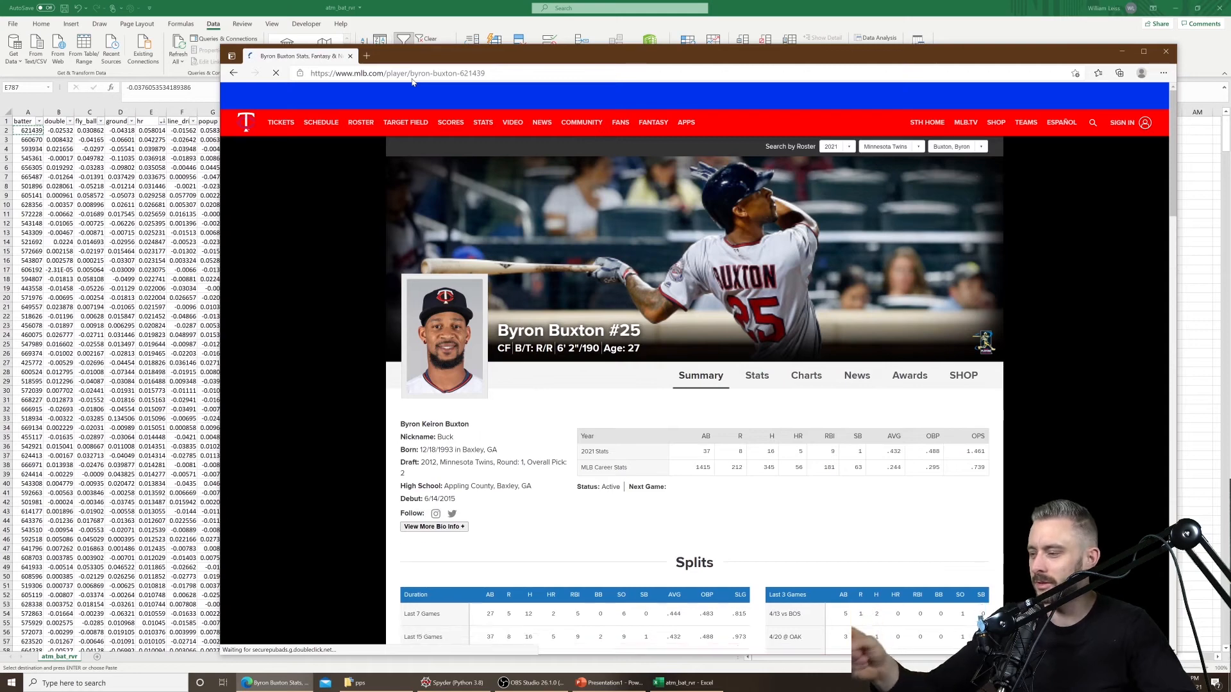
Review Byron Buxton's 2021 totals, recent splits and season-by-season career batting stats
scroll(643, 410, down, 1)
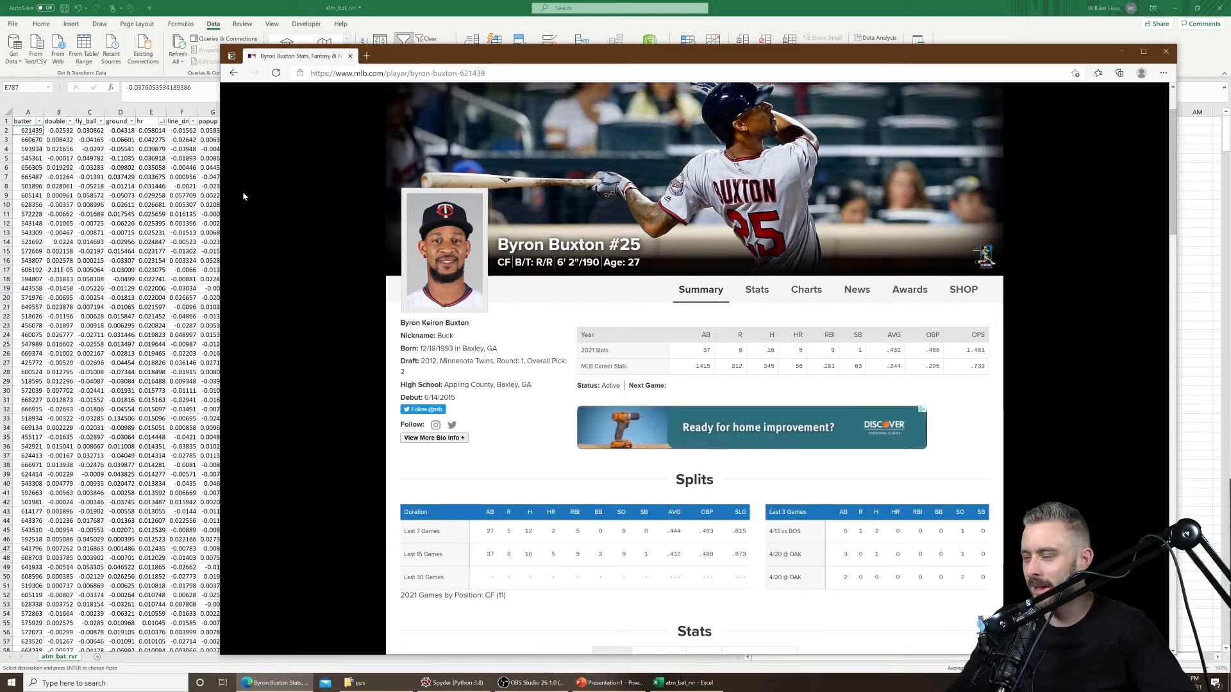
key(alt+Tab)
click(275, 683)
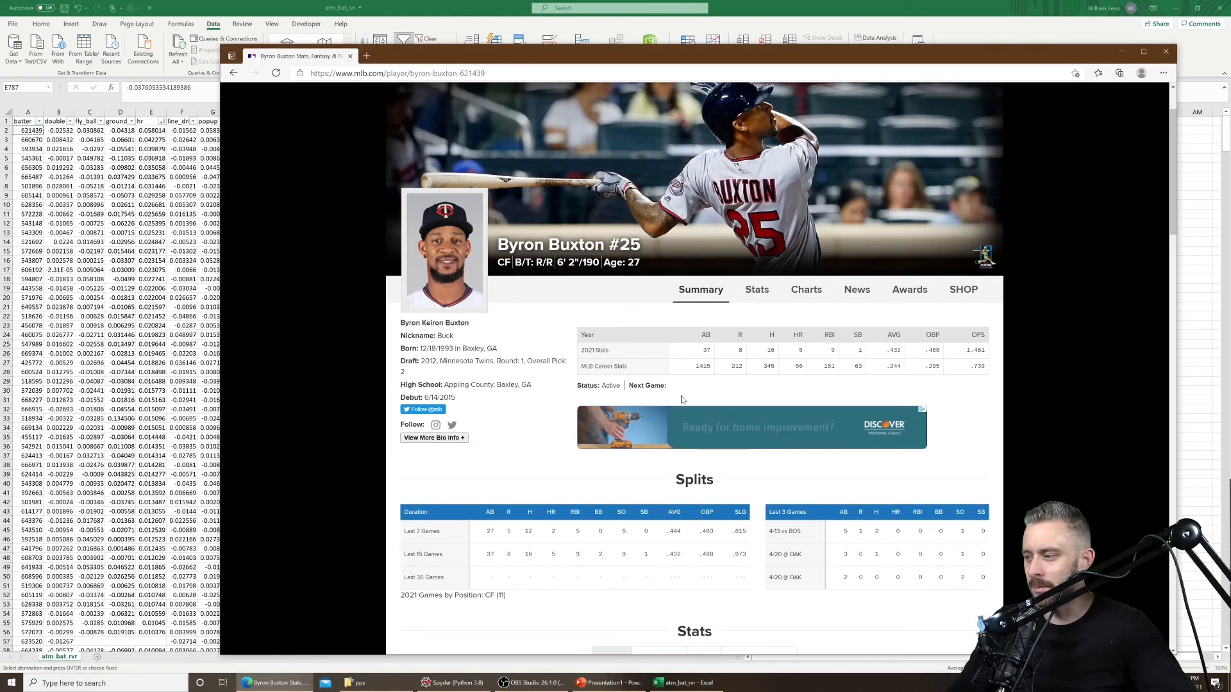
scroll(672, 423, down, 5)
scroll(671, 423, down, 1)
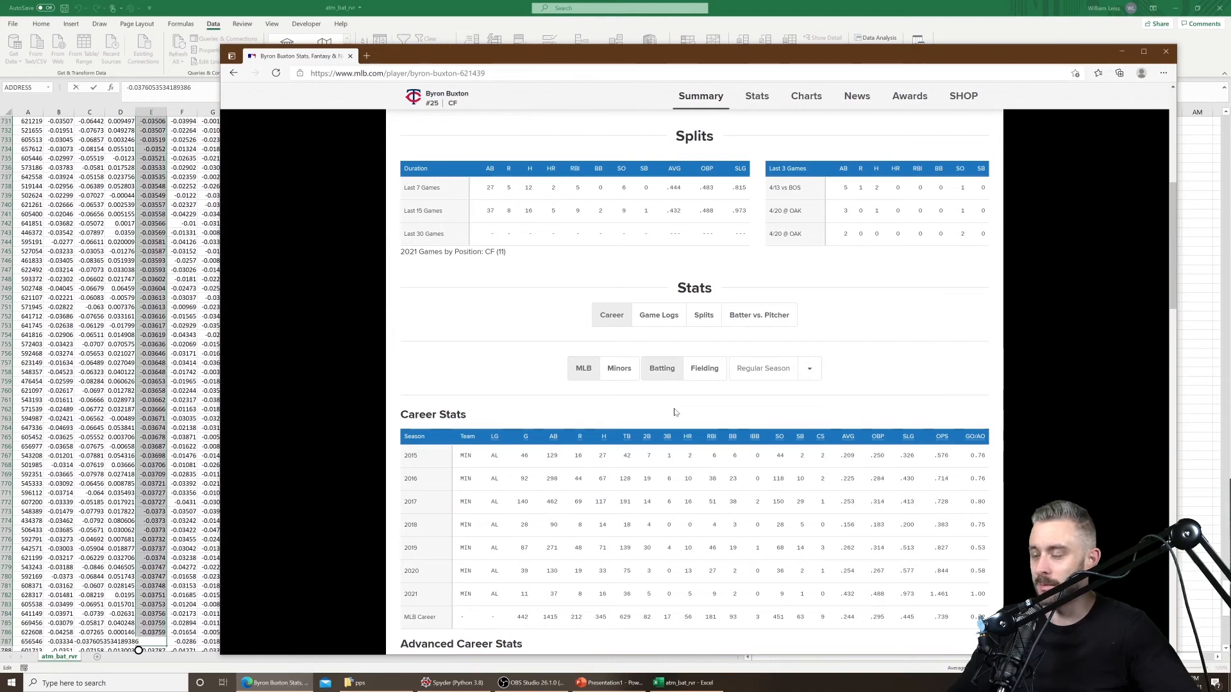
Compare the top hr value in atm_bat_rvr with the home runs in Buxton's career stats on the MLB page
click(154, 176)
scroll(153, 177, up, 15)
click(154, 177)
key(ctrl+shift+Up)
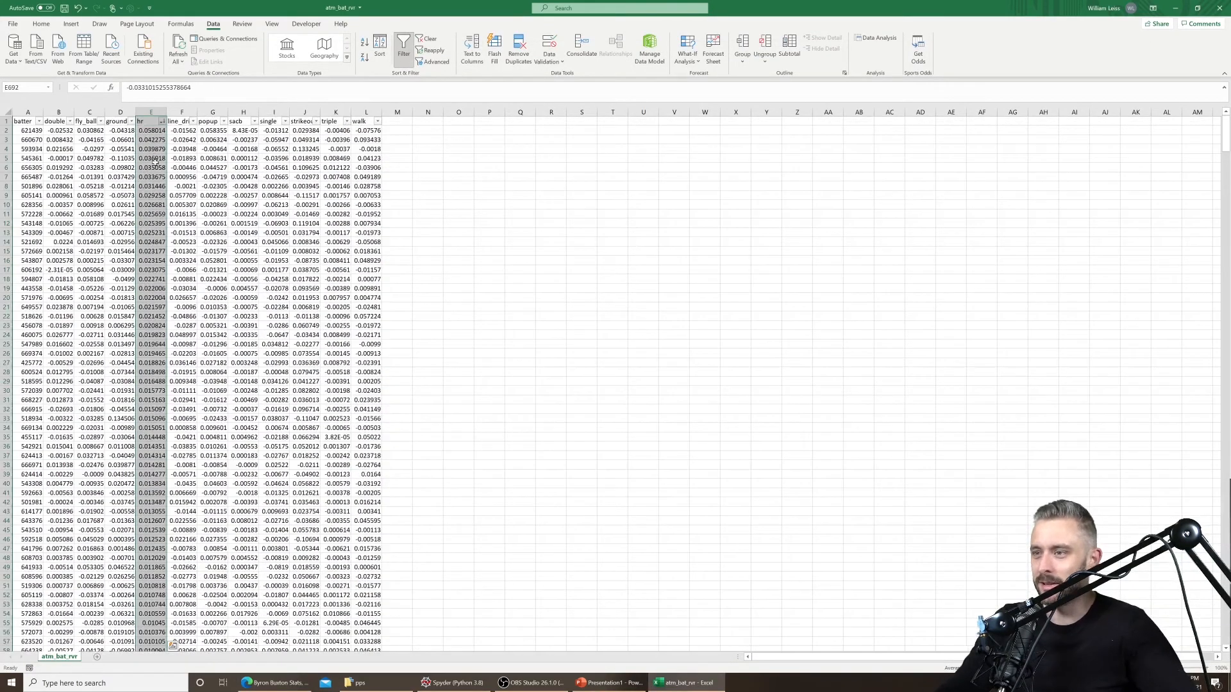
click(150, 131)
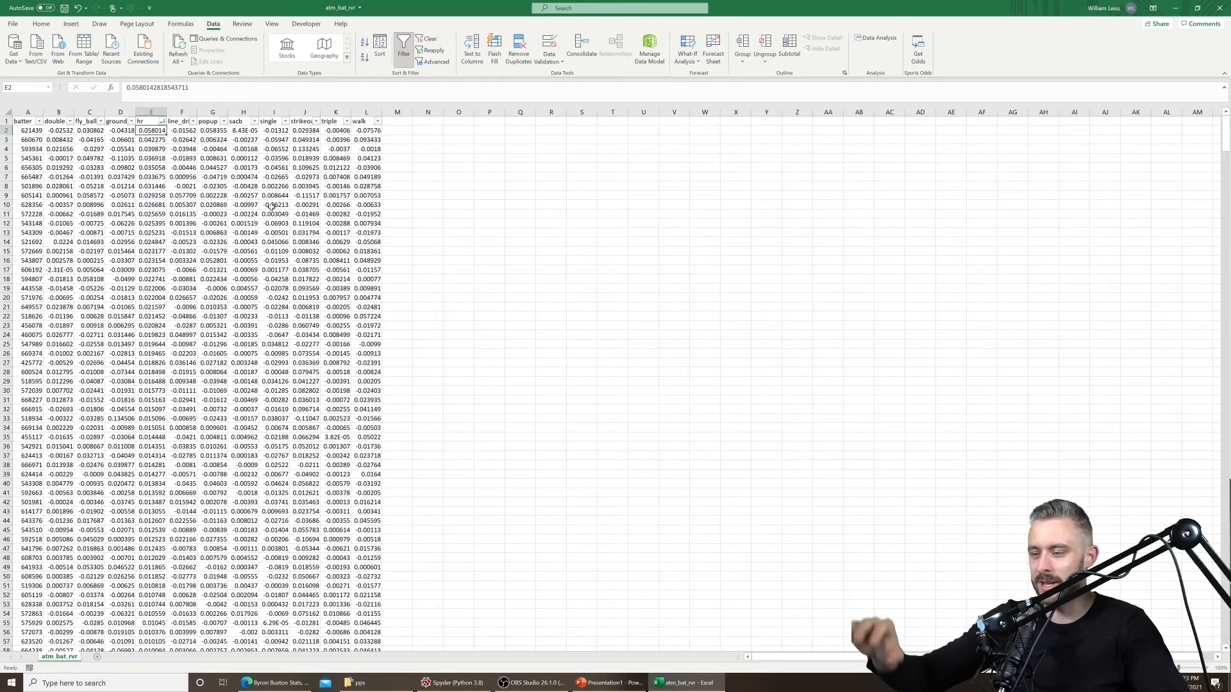
click(280, 682)
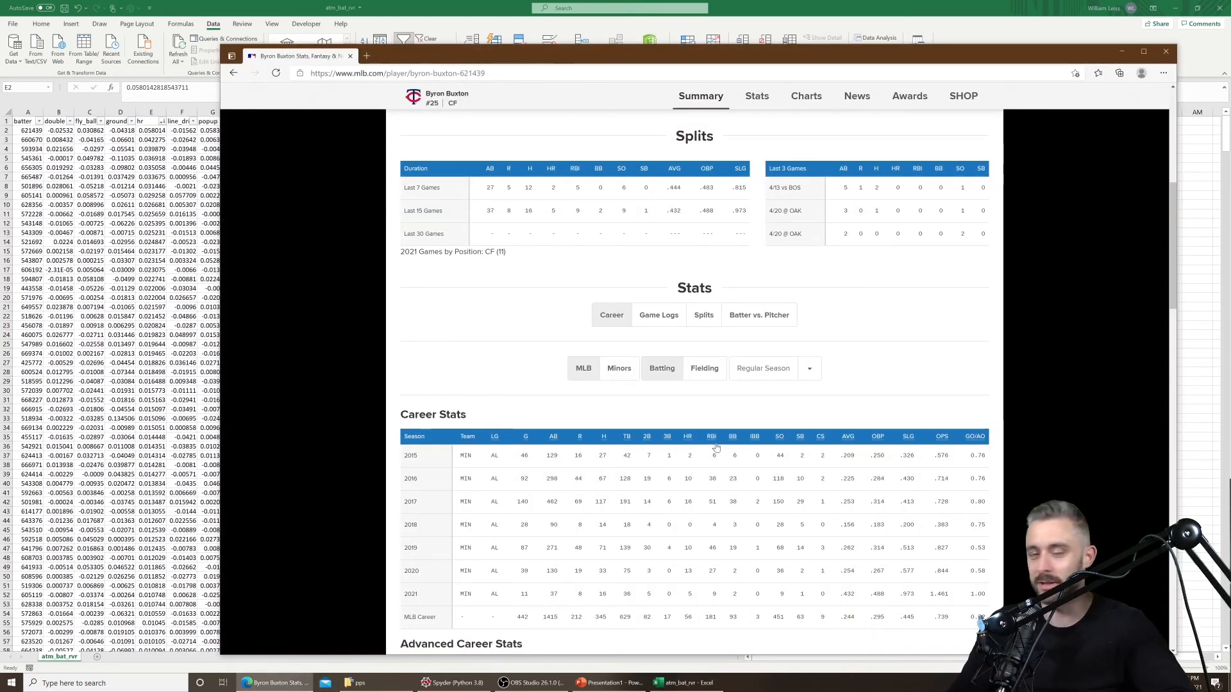
Copy the second batter ID, 660670, load its MLB player page and check that row's hr value in atm_bat_rvr
key(alt+Tab)
click(29, 140)
key(ctrl+c)
click(281, 683)
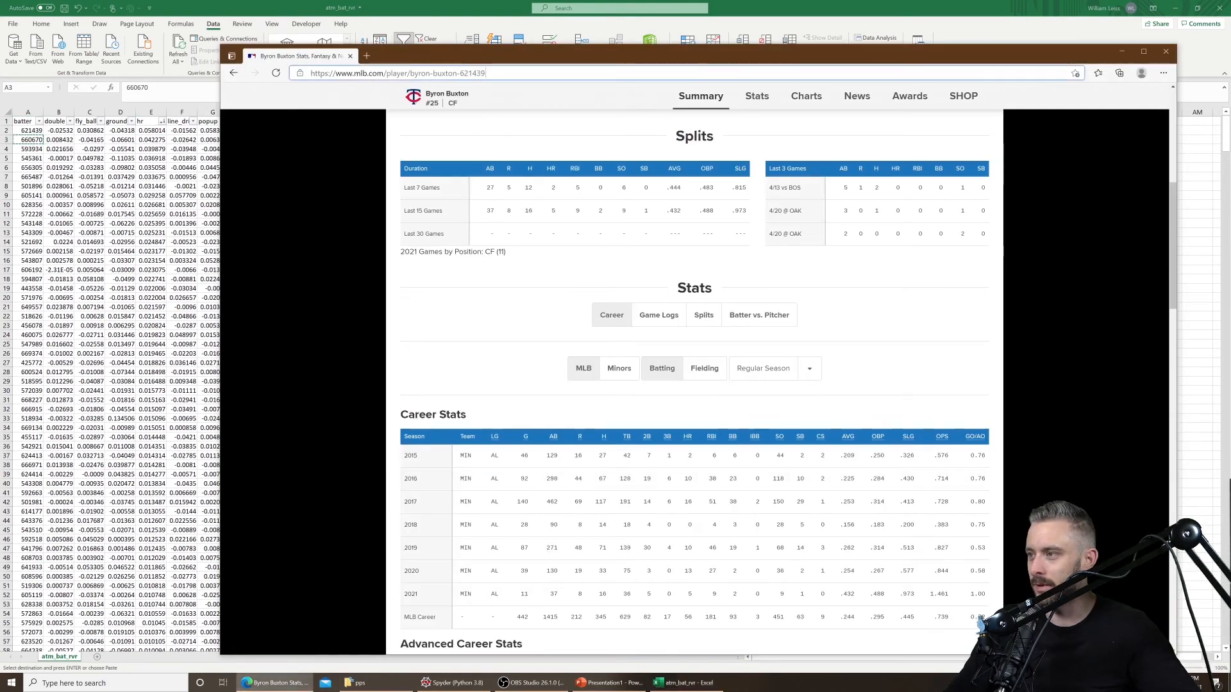
key(ctrl+v)
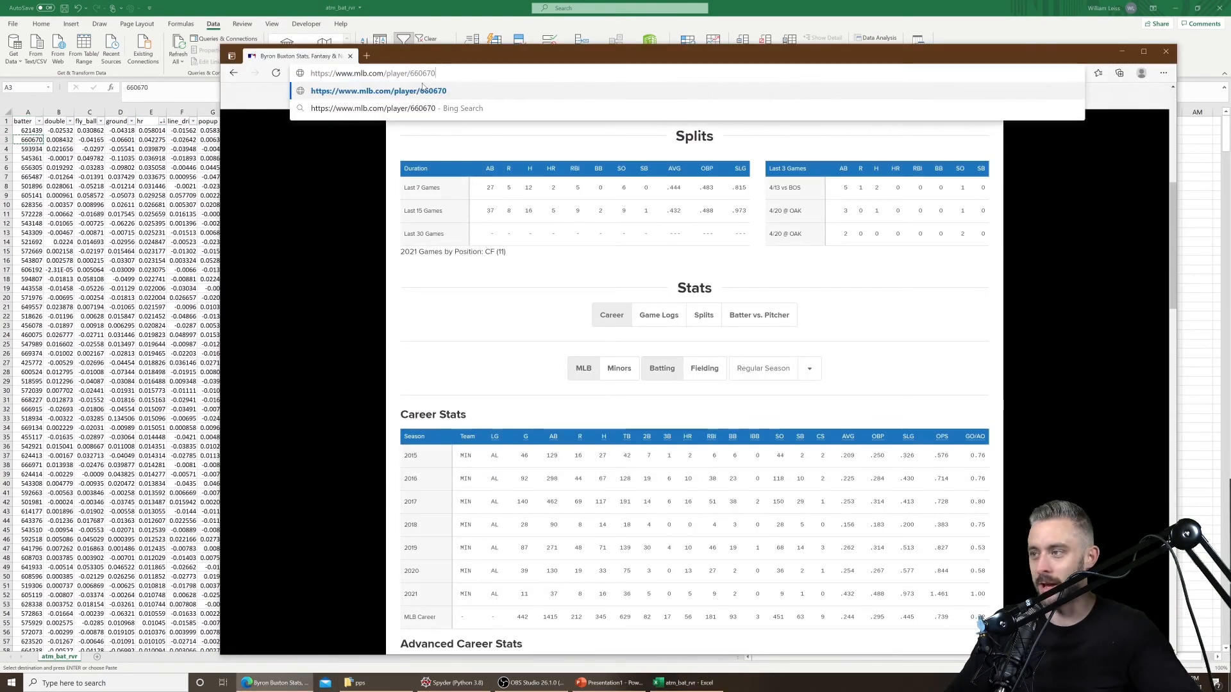
key(Return)
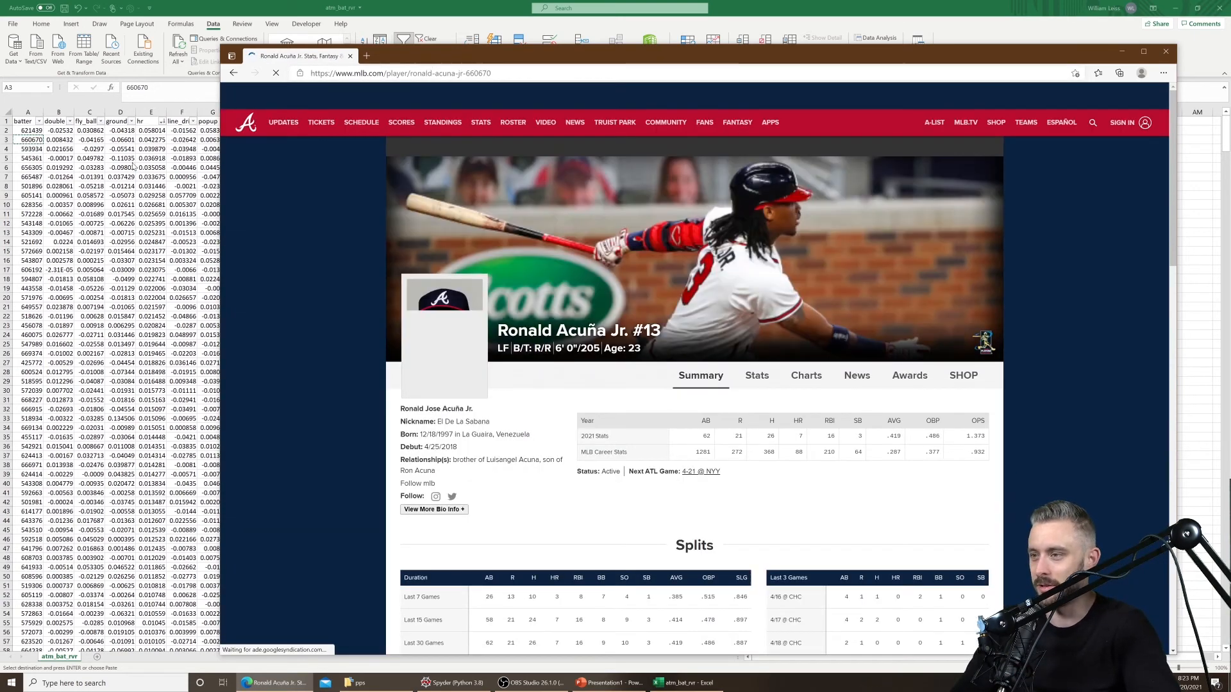
scroll(645, 423, down, 1)
click(151, 140)
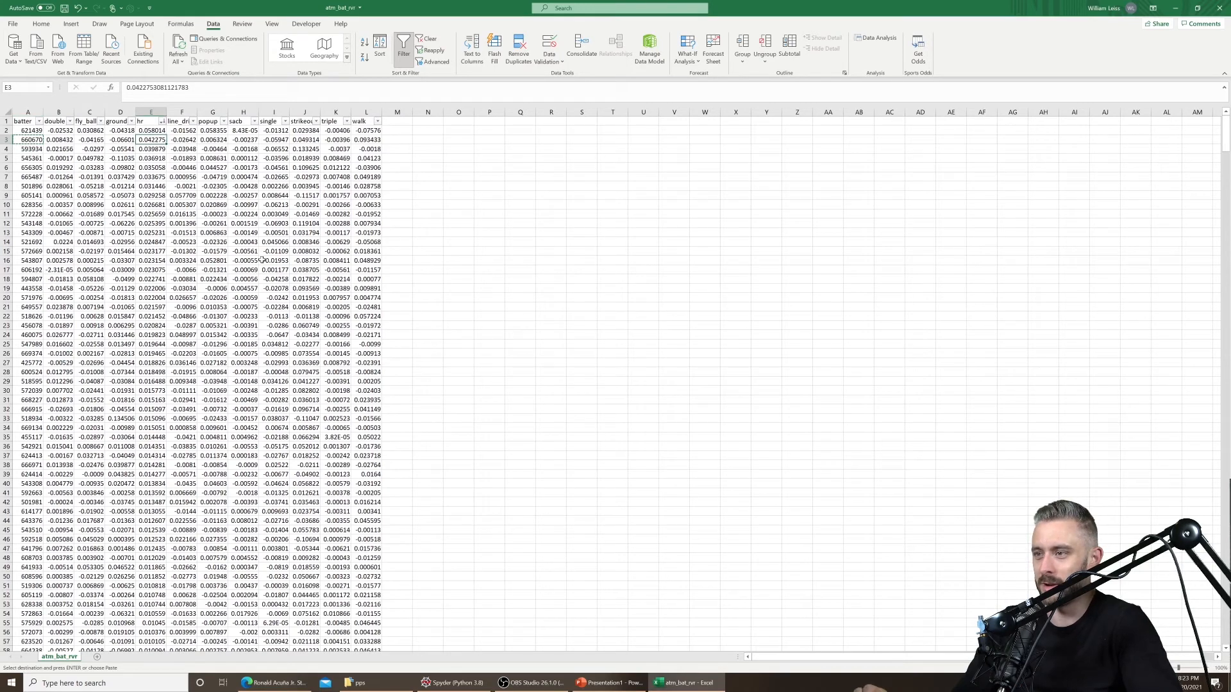
Check Ronald Acuña Jr.'s 2021 home runs on his MLB page against atm_bat_rvr, then close that workbook
click(290, 684)
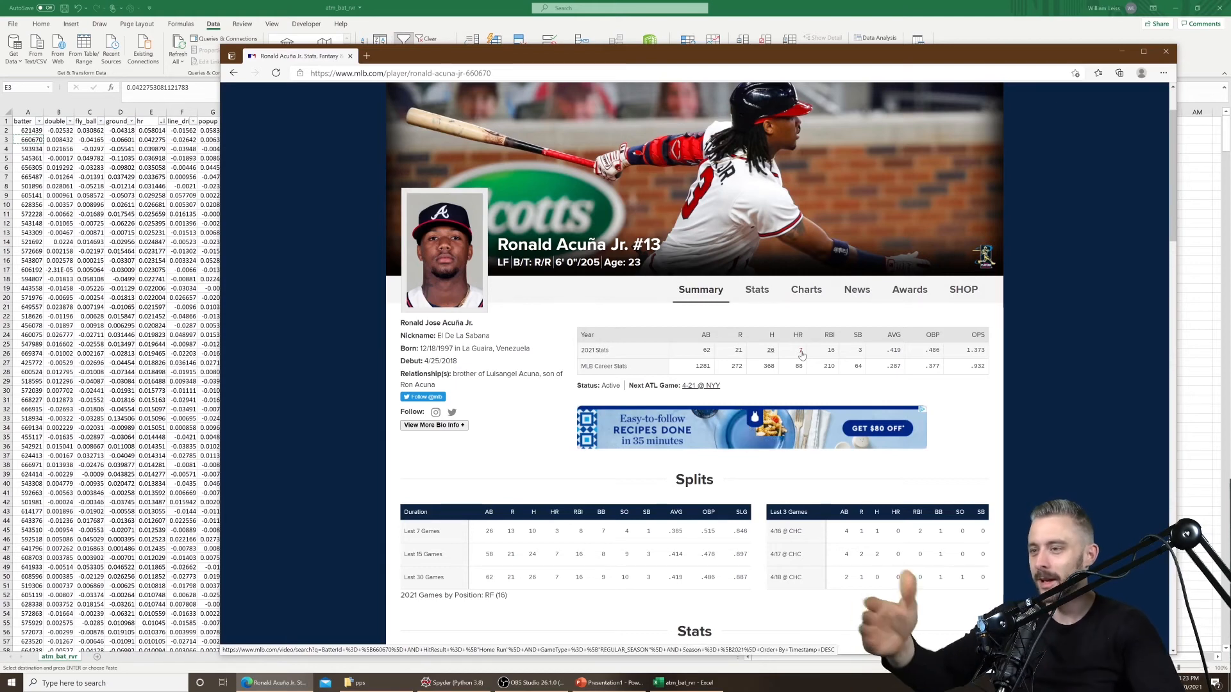
click(164, 210)
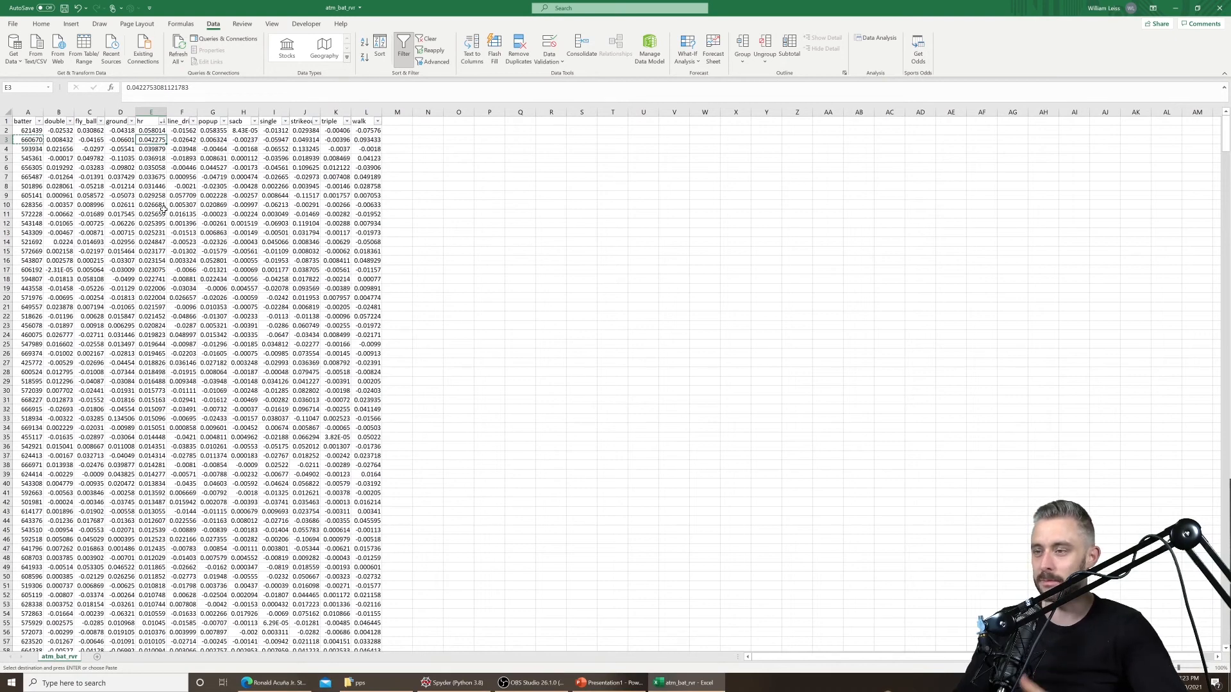
click(491, 186)
click(448, 186)
key(alt+F4)
click(609, 351)
Open proj_pit_rvr_2021 from the pps folder, add header filters and sort the pitchers by strikeout from largest to smallest
click(361, 683)
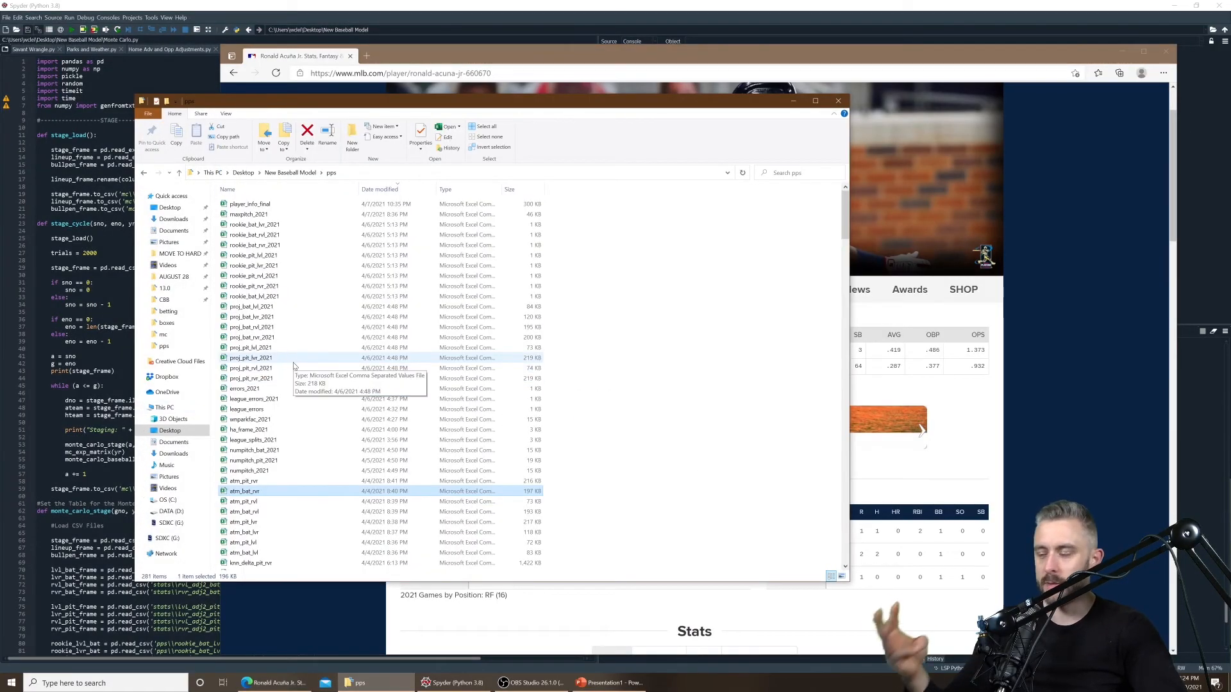
click(279, 379)
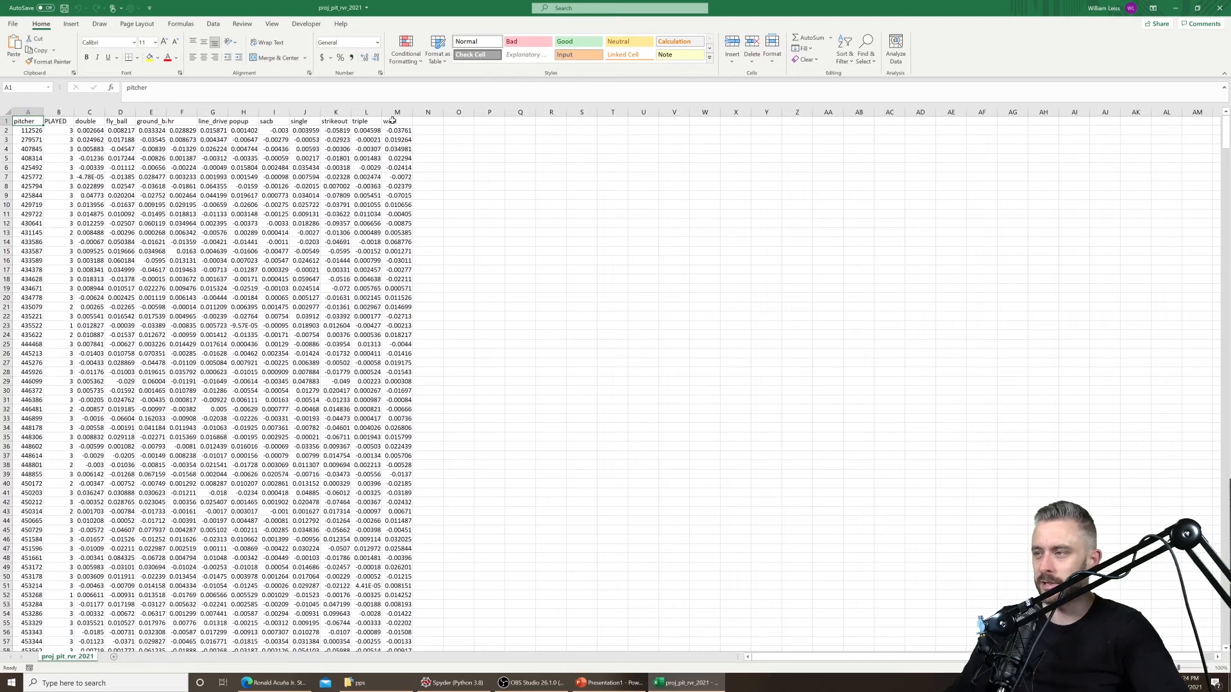
drag(397, 122, 3, 111)
click(213, 24)
click(404, 48)
click(244, 214)
click(347, 122)
click(312, 149)
Copy the top pitcher ID, 594798, and load its MLB player page by substituting that ID in the profile's web address
click(32, 130)
key(ctrl+c)
click(275, 683)
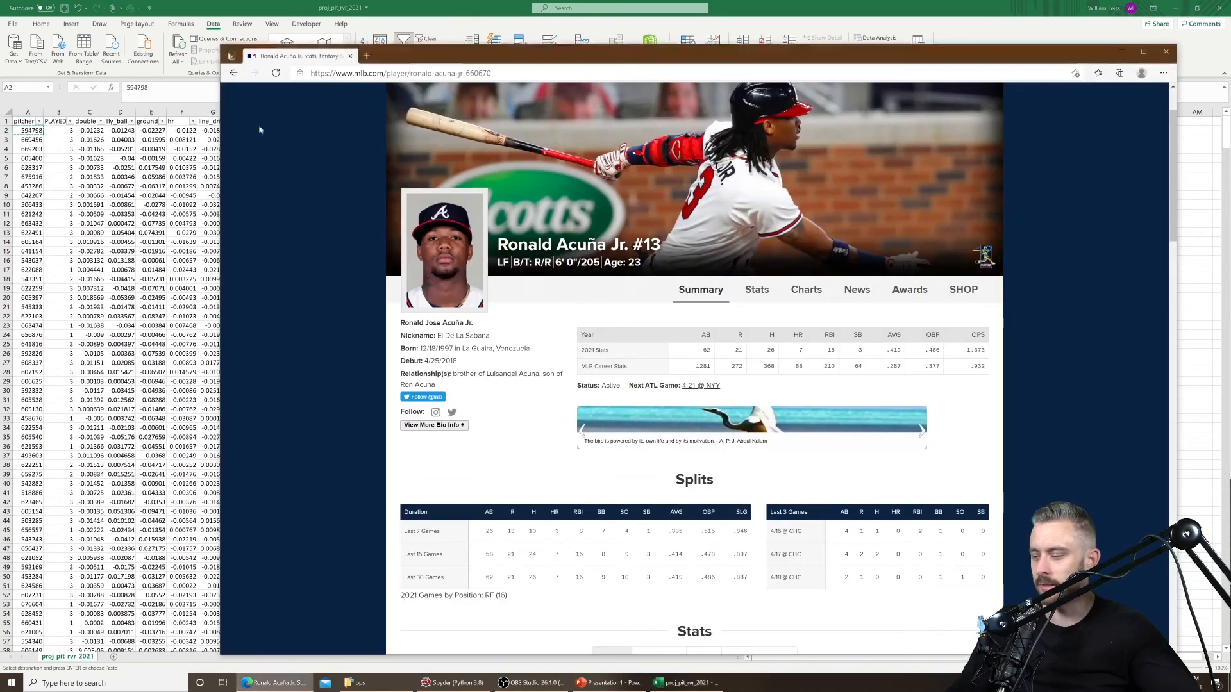
click(482, 73)
drag(493, 73, 440, 73)
key(ctrl+v)
key(Return)
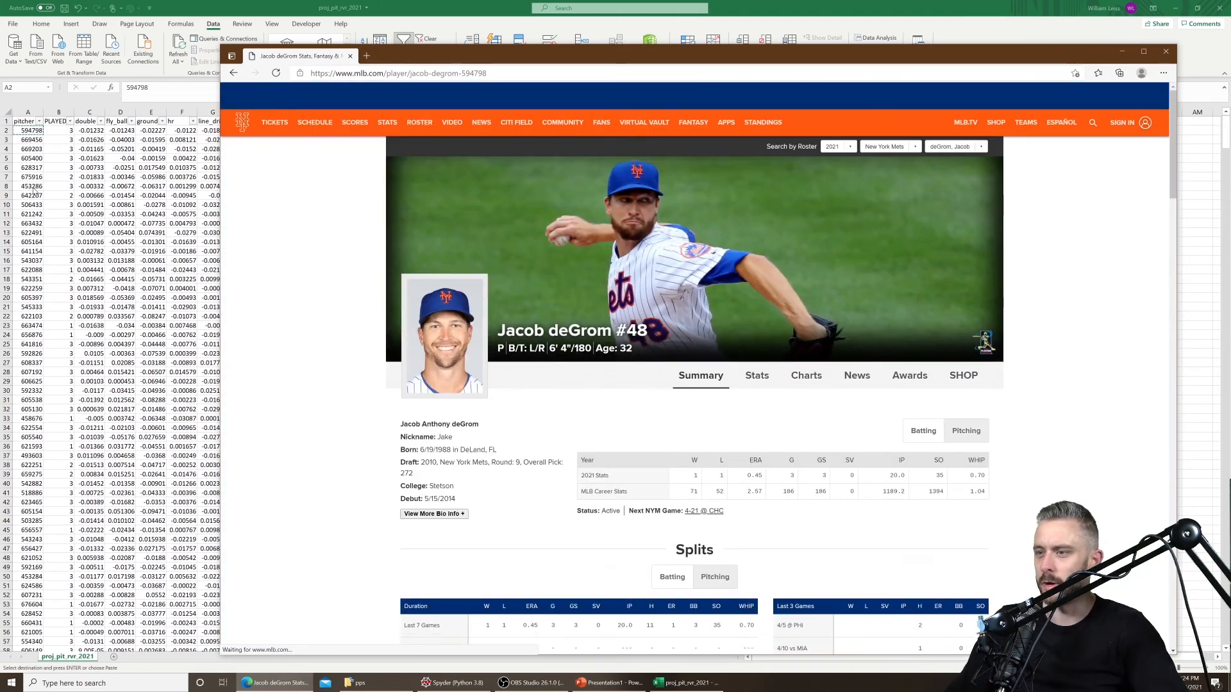
Compare the top strikeout value in proj_pit_rvr_2021 with Jacob deGrom's pitching stats on the MLB page
key(alt+Tab)
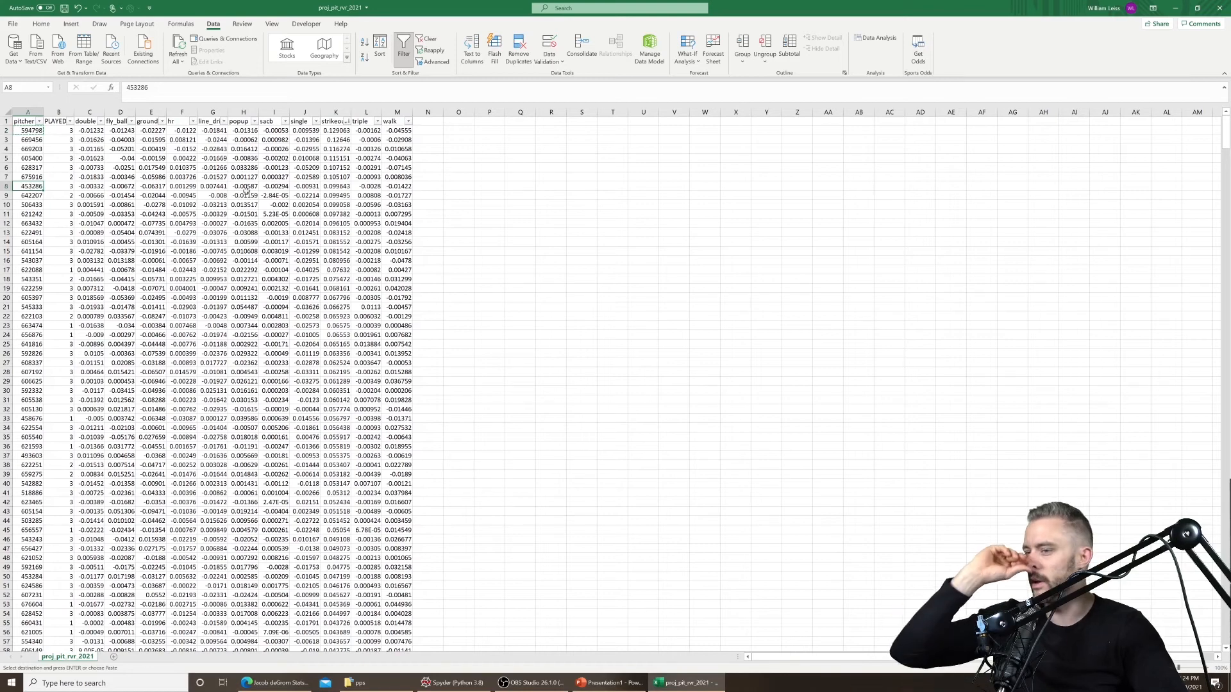
click(246, 686)
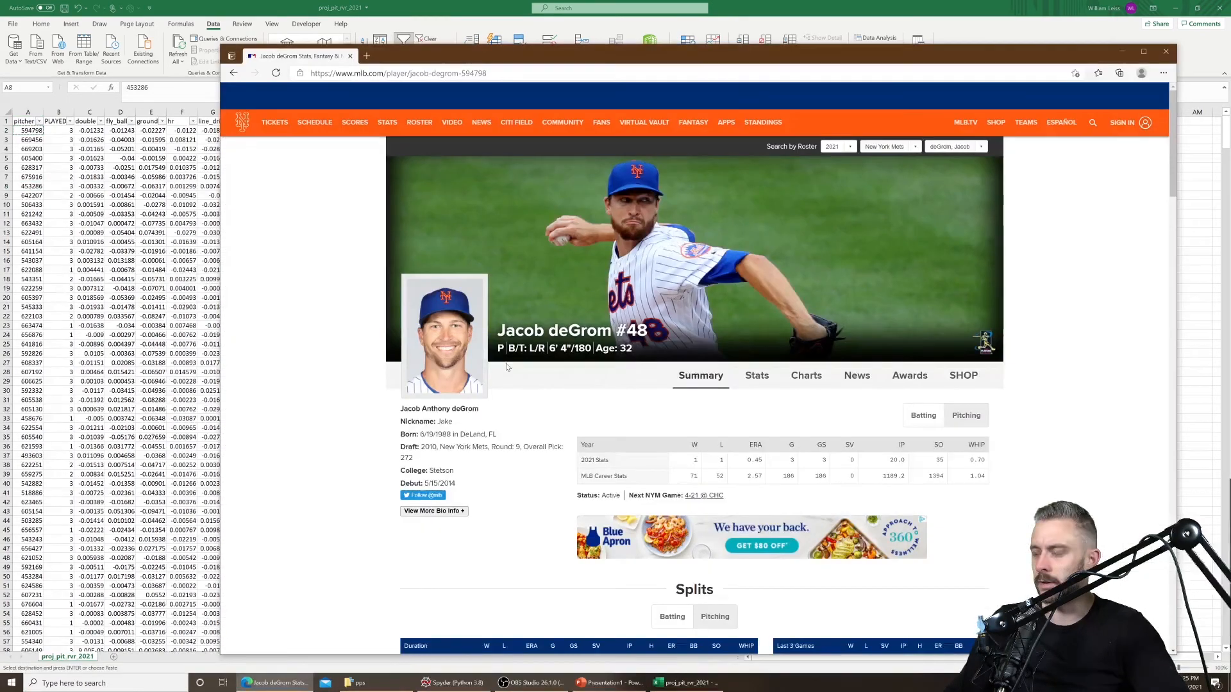
key(alt+Tab)
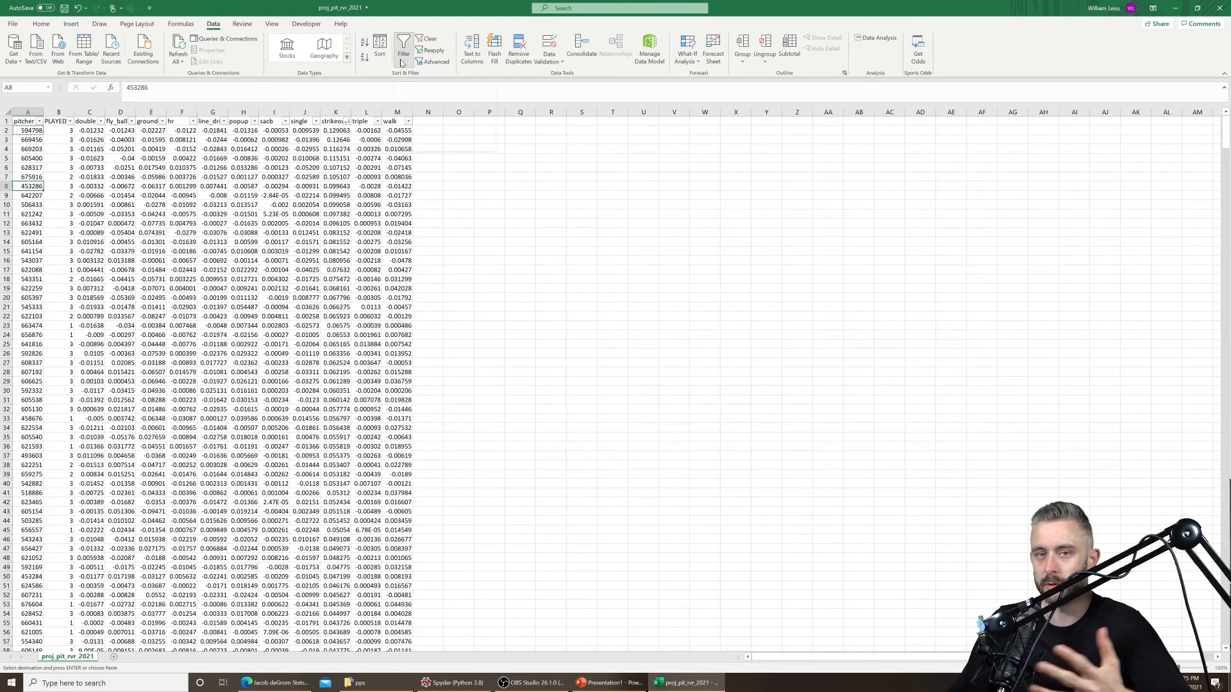
click(336, 130)
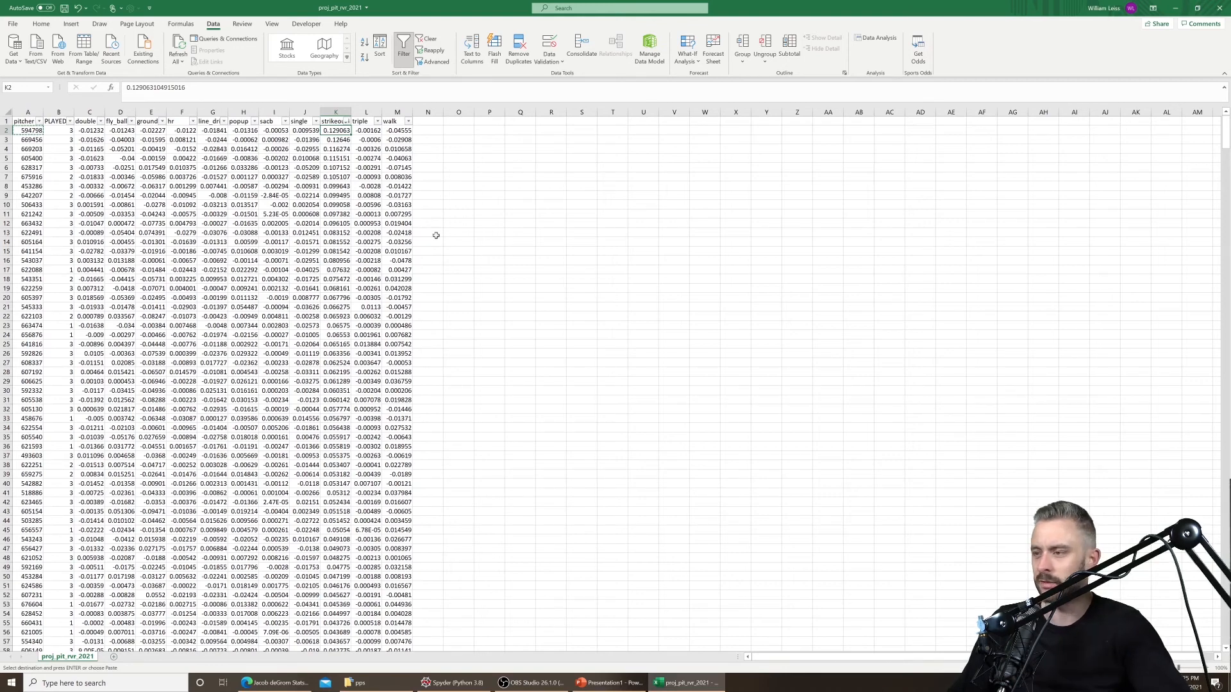
Close proj_pit_rvr_2021 and open rookie_bat_rvr_2021 from the pps folder
click(539, 180)
click(1219, 8)
click(619, 356)
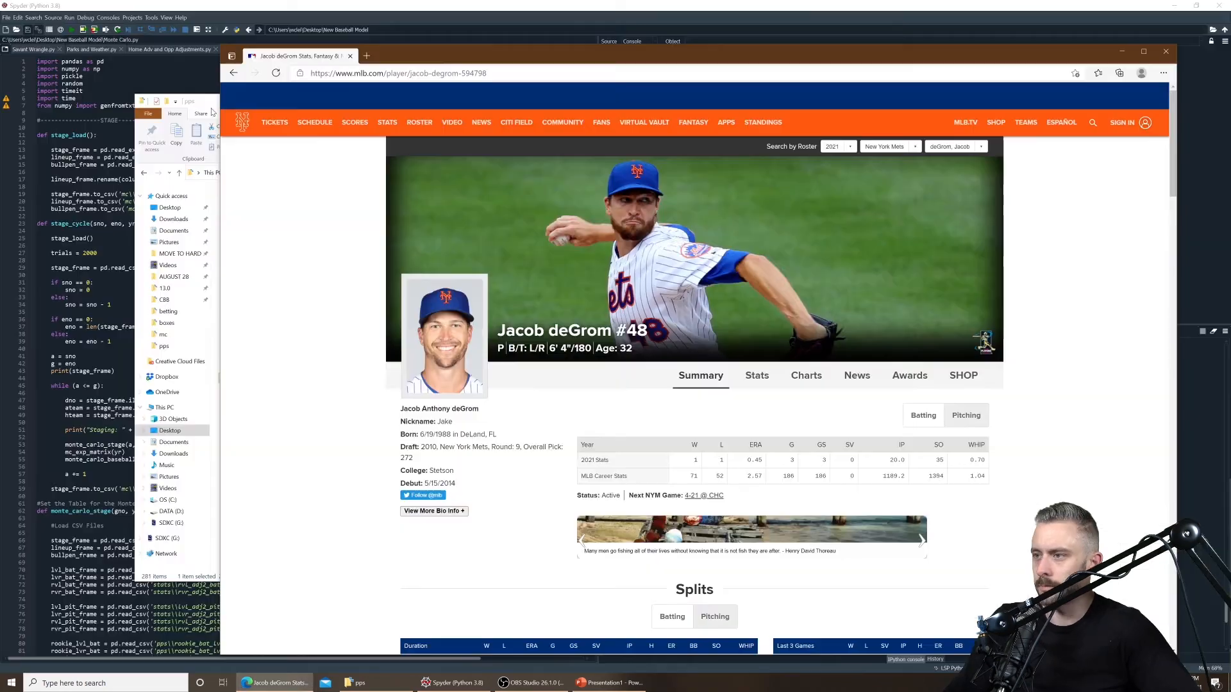
click(372, 683)
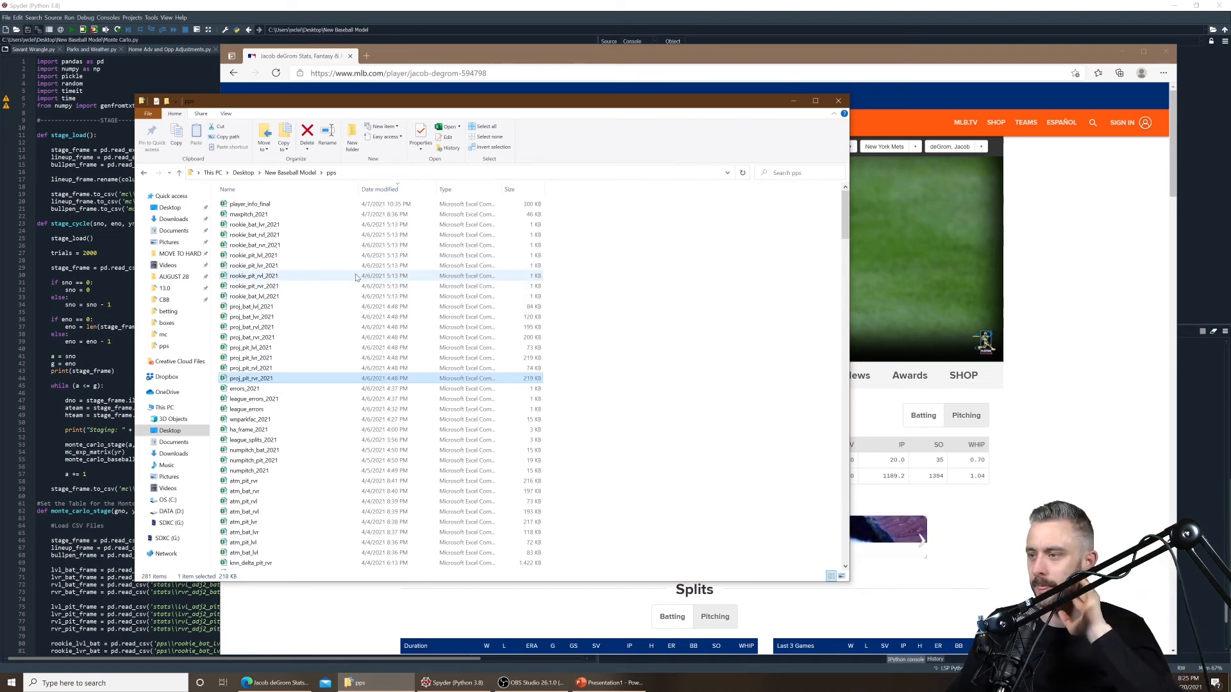
click(333, 248)
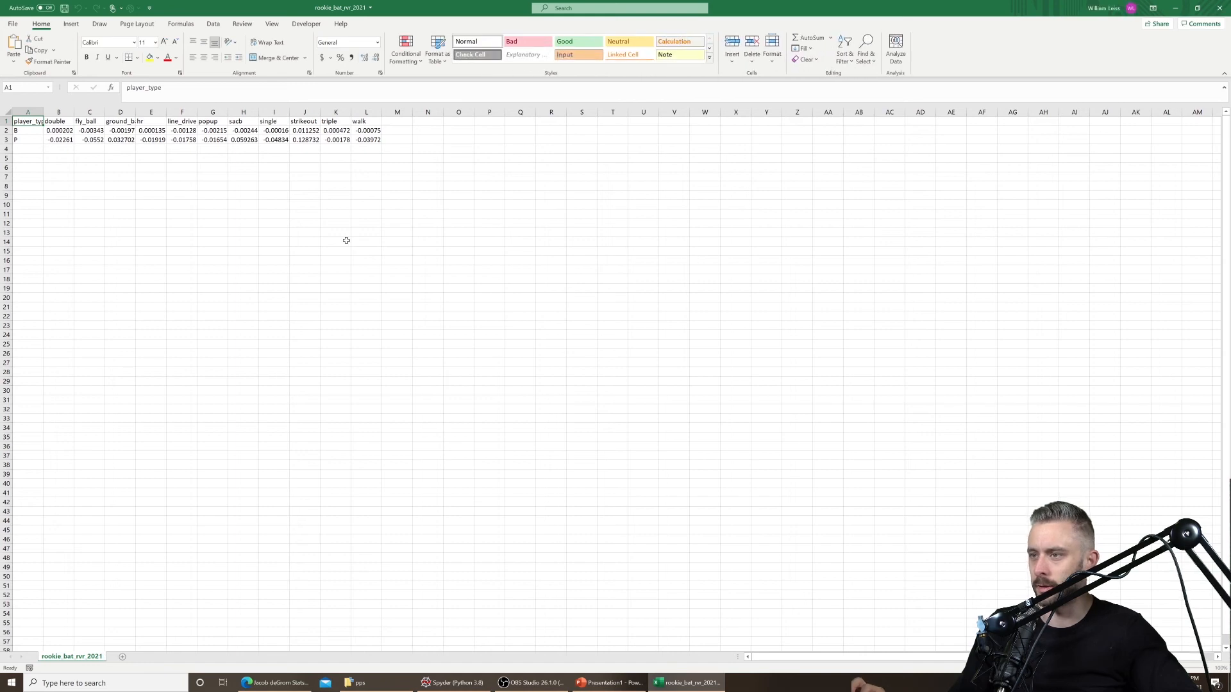
Review the rookie B row's hr, single, strikeout and walk values plus the P row, then close rookie_bat_rvr_2021
click(297, 216)
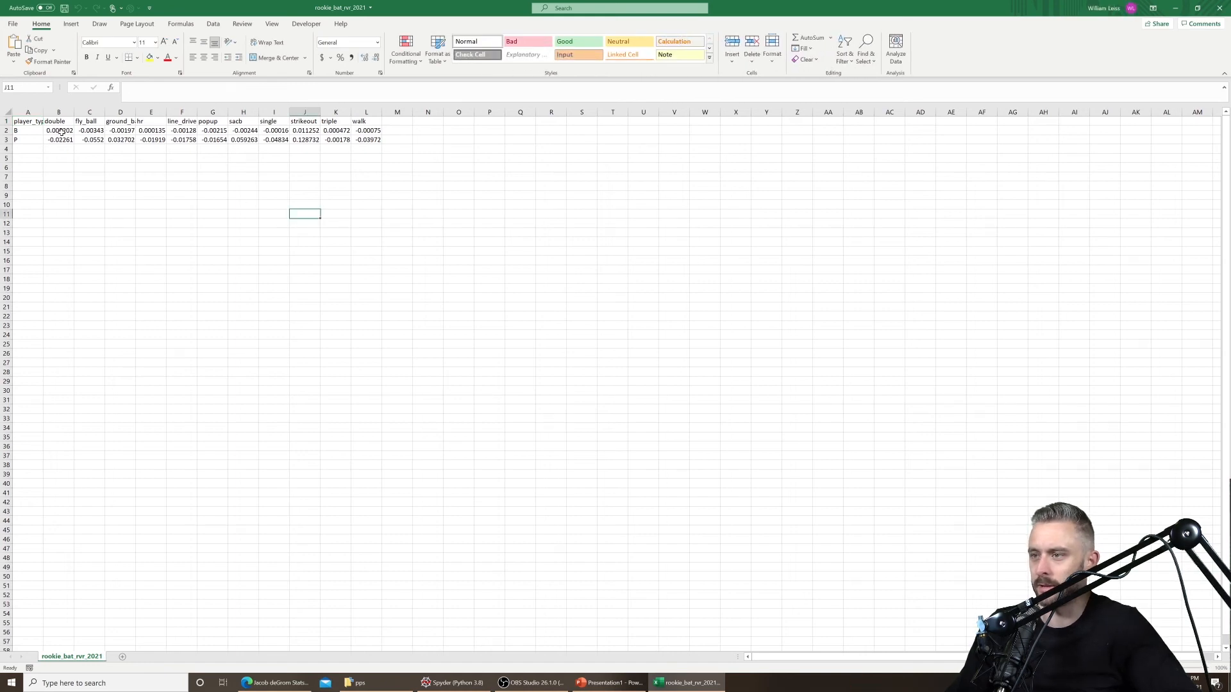
click(146, 130)
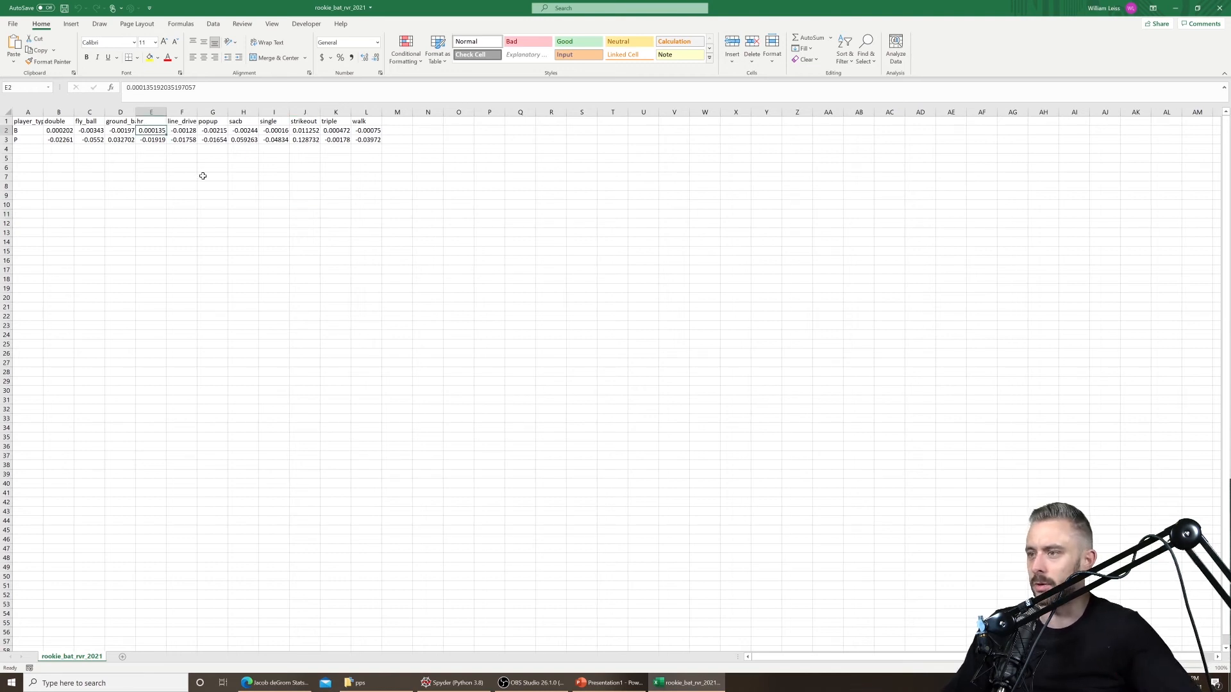
click(276, 131)
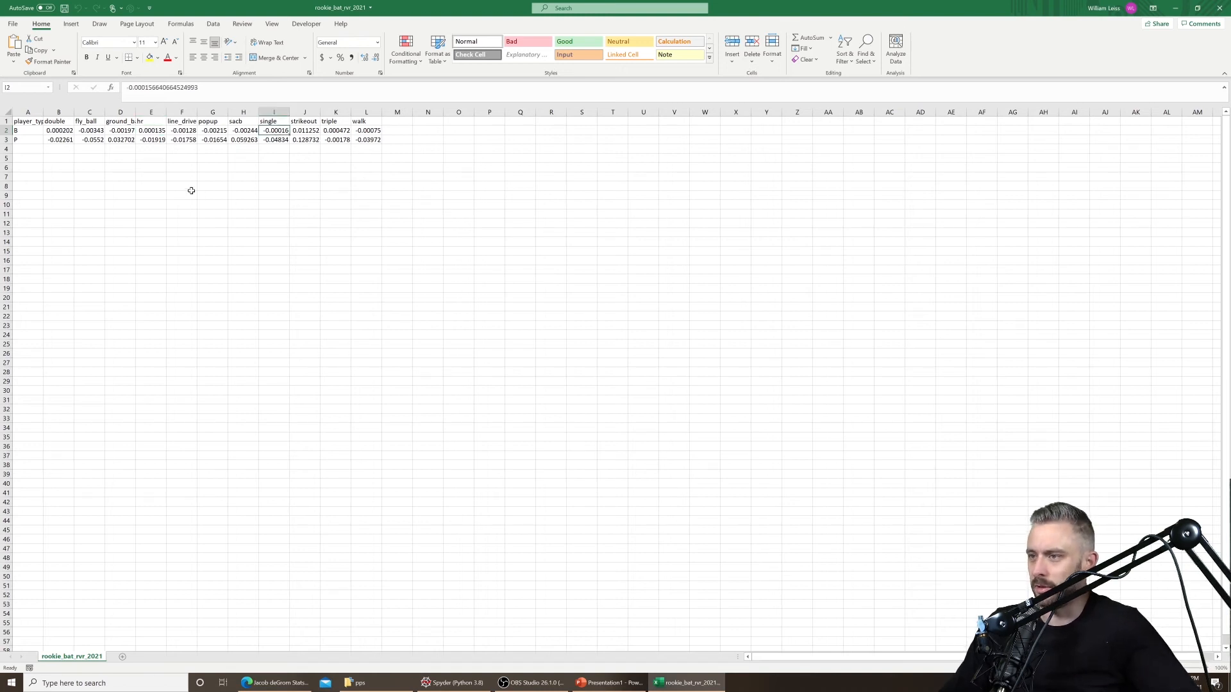
click(304, 131)
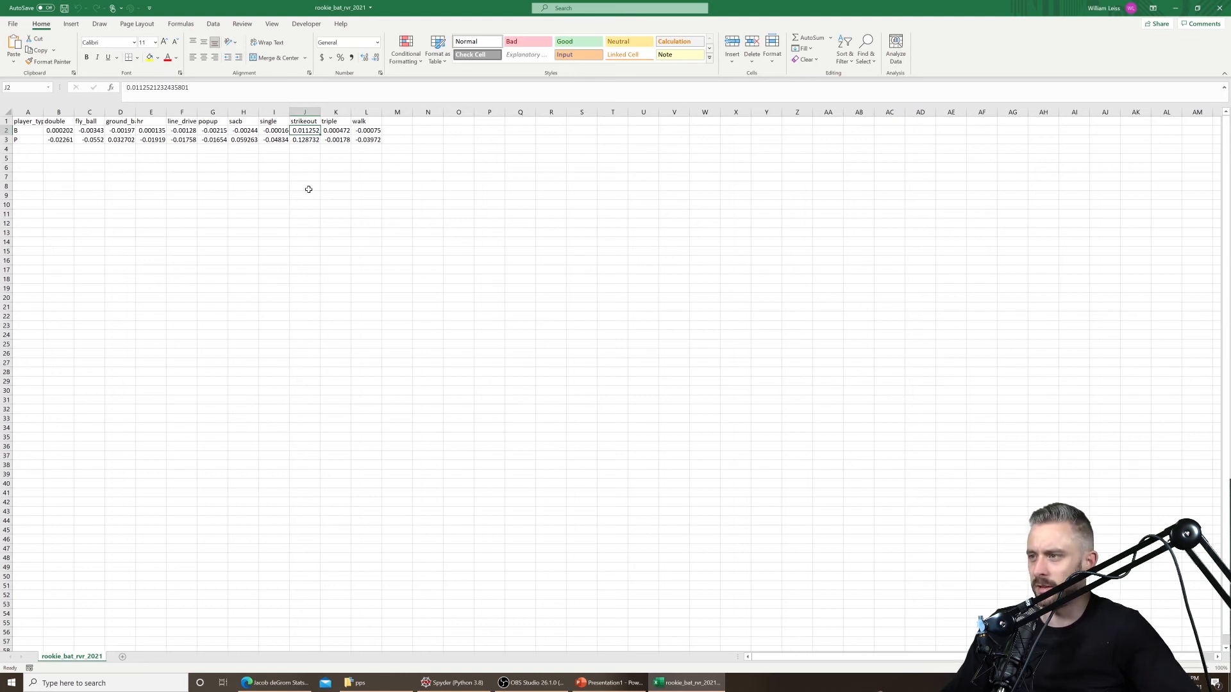
click(366, 131)
click(339, 186)
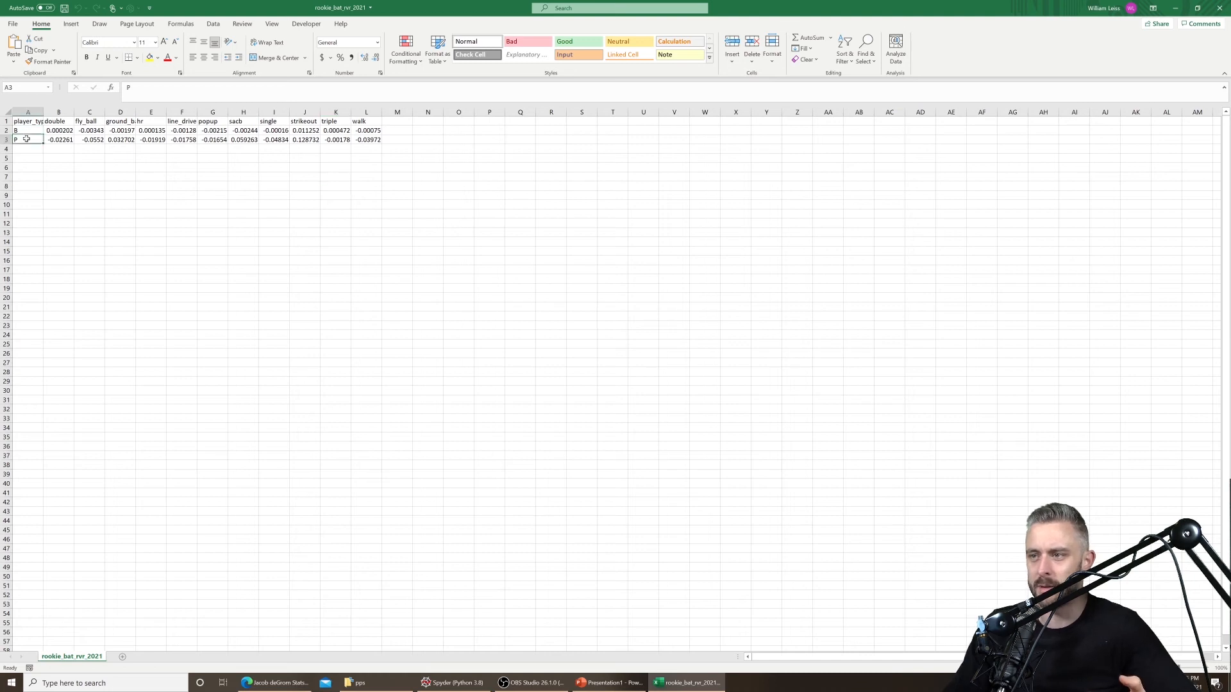
click(612, 204)
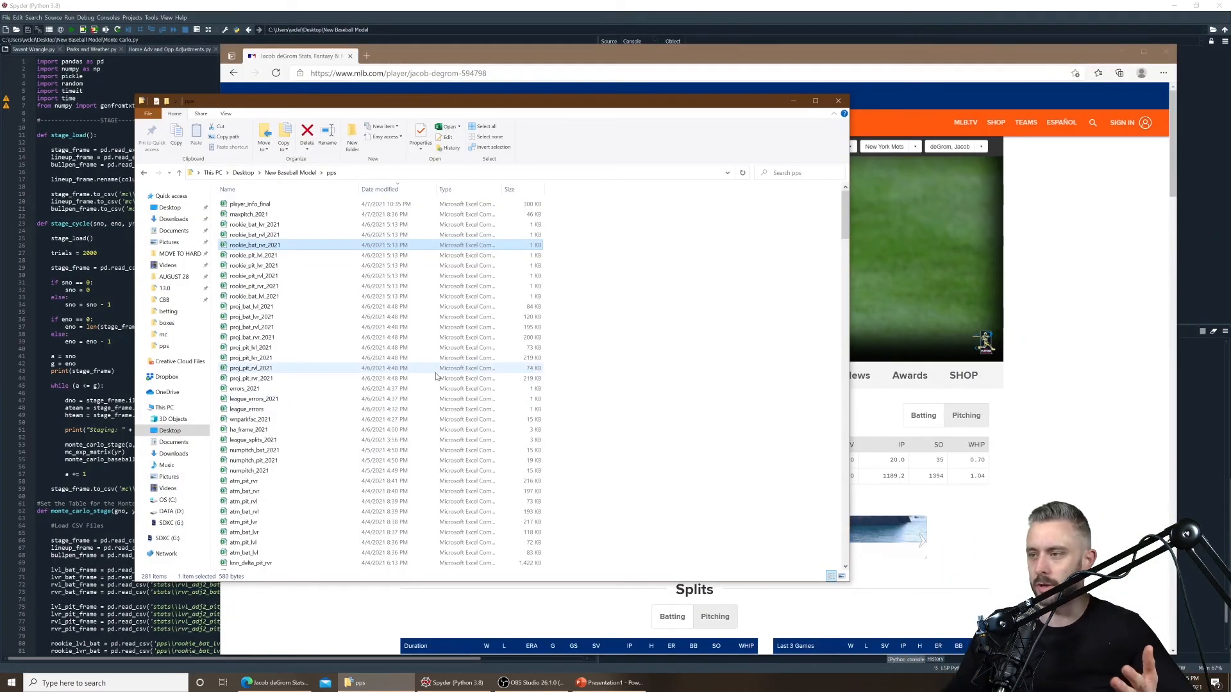
Open ha_frame_2021, review its values by inning half, batter stance and pitcher hand, and close it
click(636, 327)
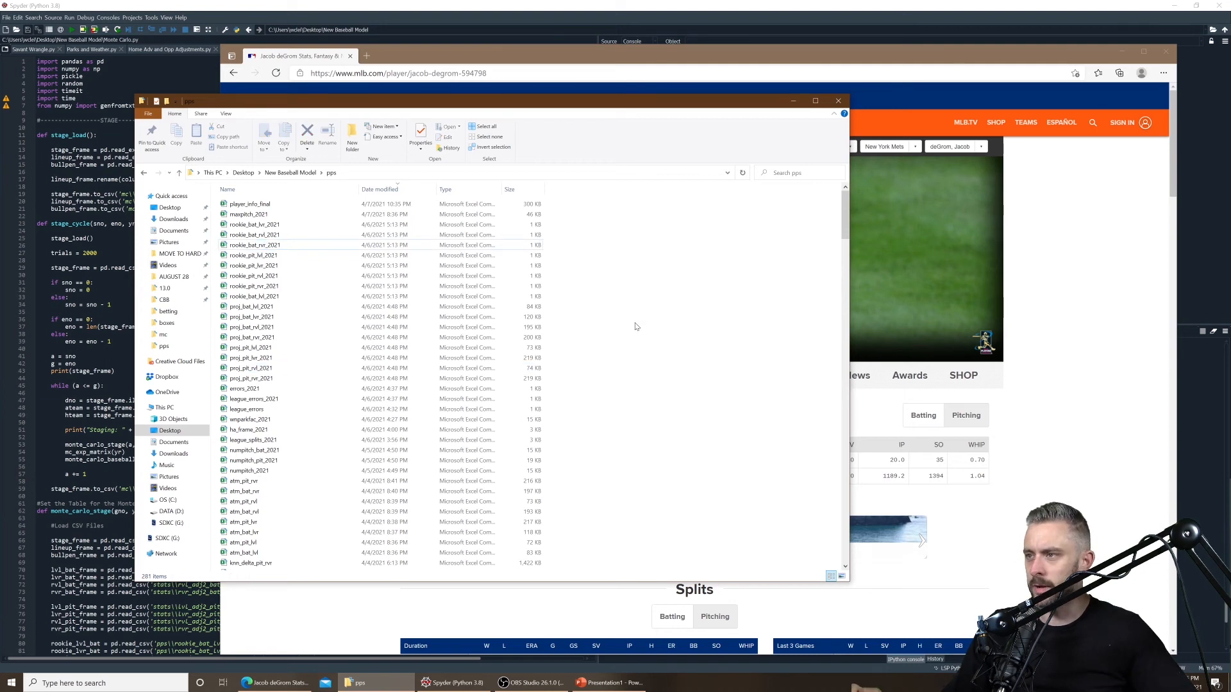
double_click(277, 430)
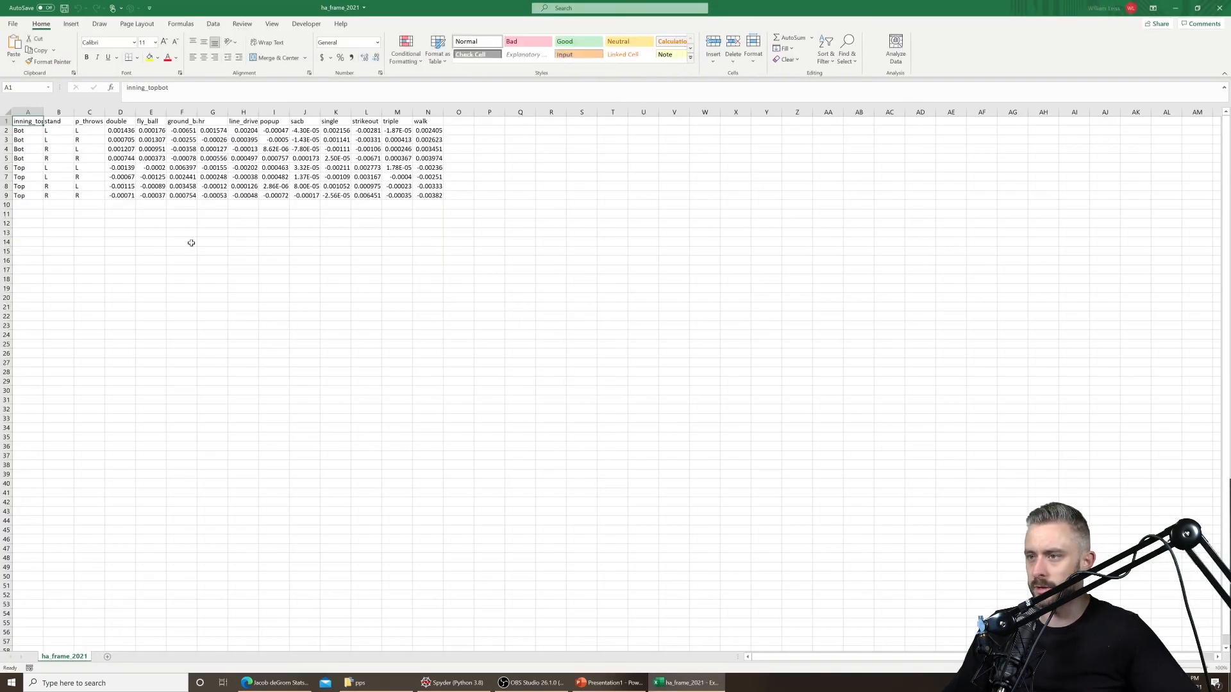
click(187, 234)
click(438, 160)
click(607, 196)
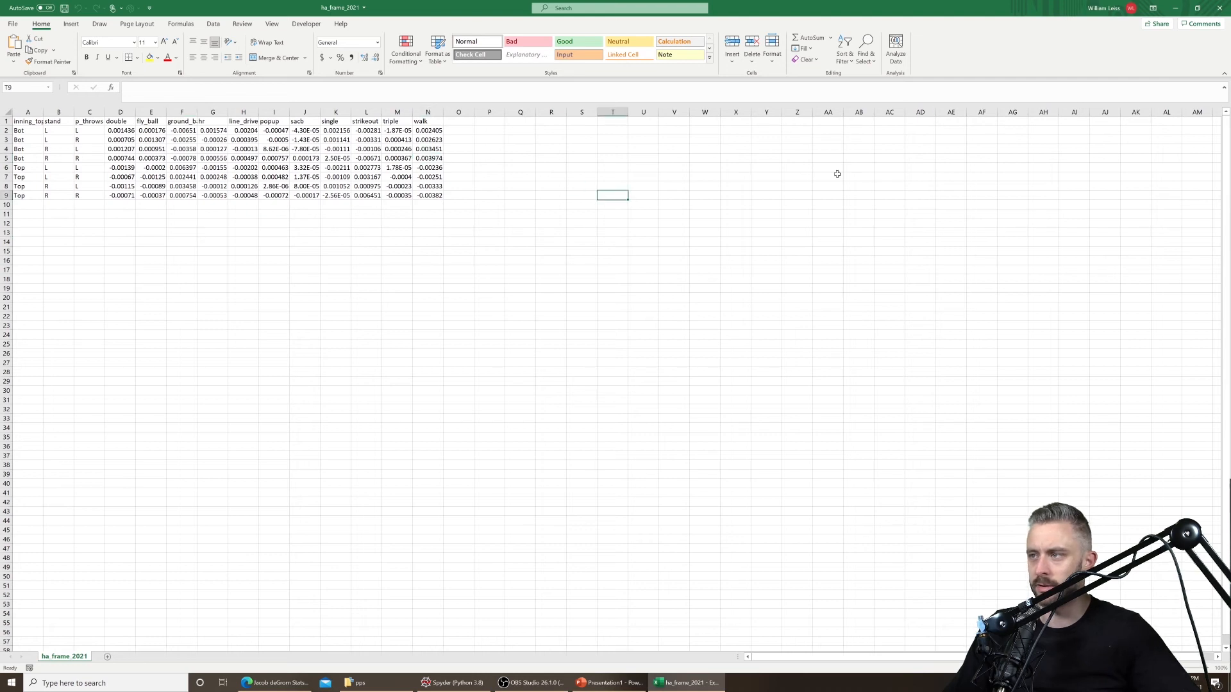
click(1219, 8)
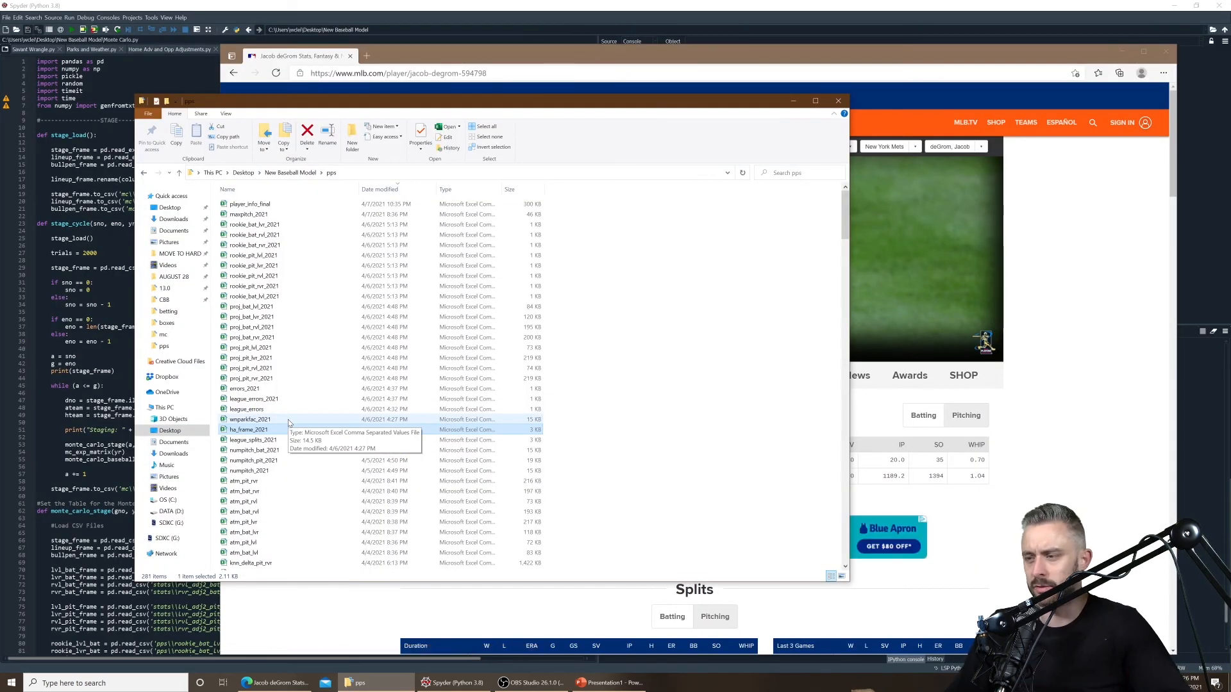
Look over the remaining files in the pps folder, including wnparkfac_2021, league_errors_2021 and maxpitch_2021
click(293, 421)
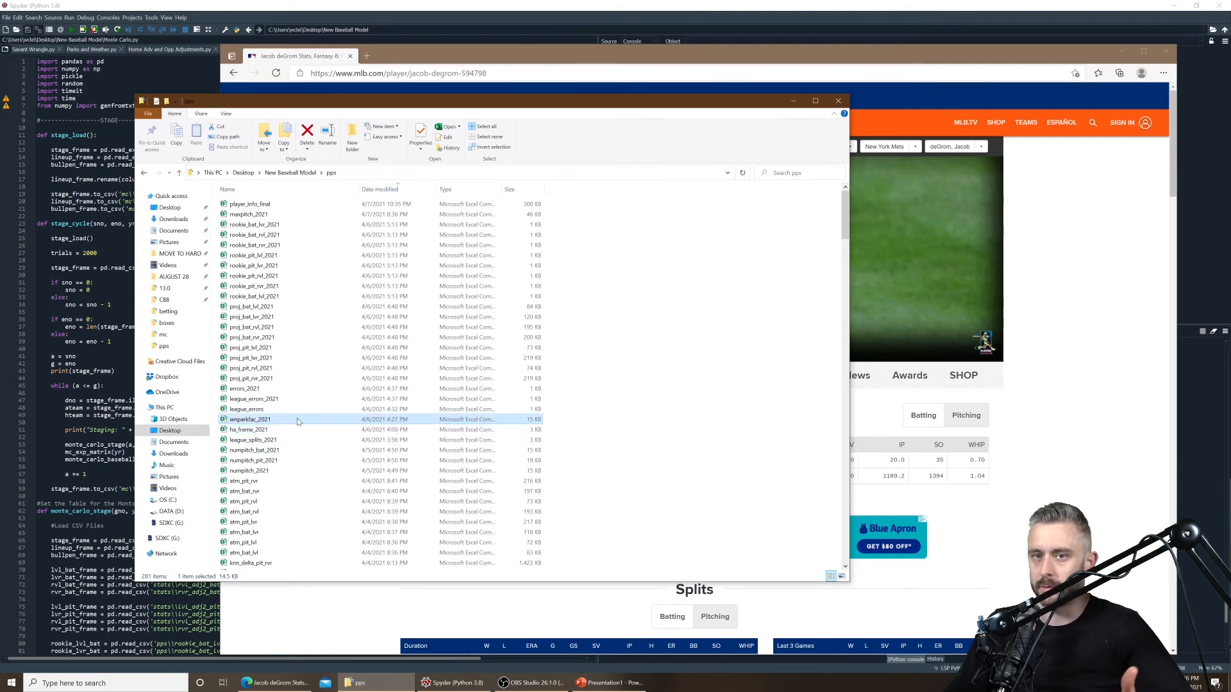
click(294, 401)
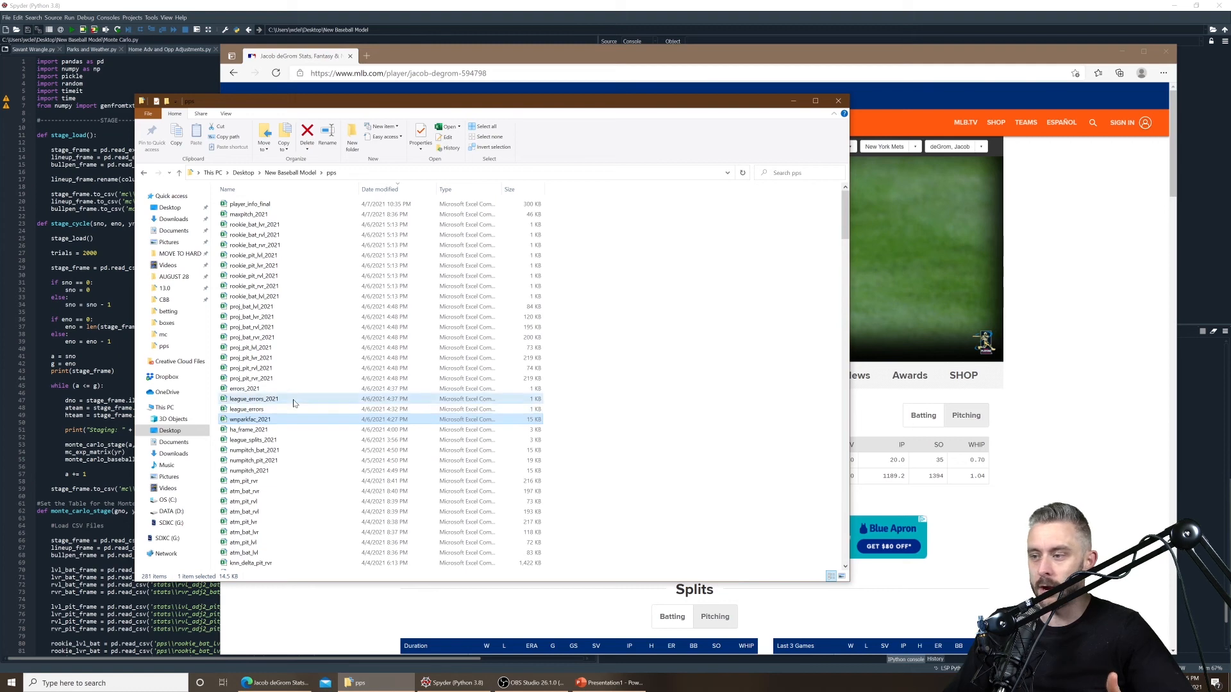
click(278, 215)
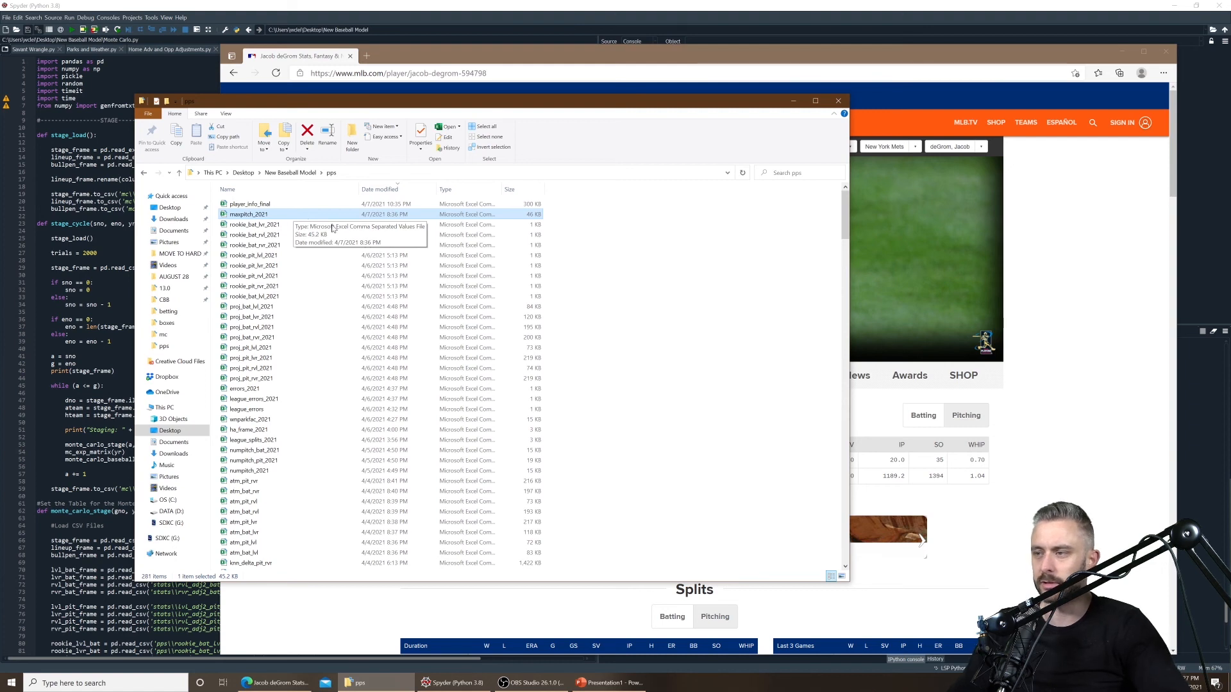
click(652, 261)
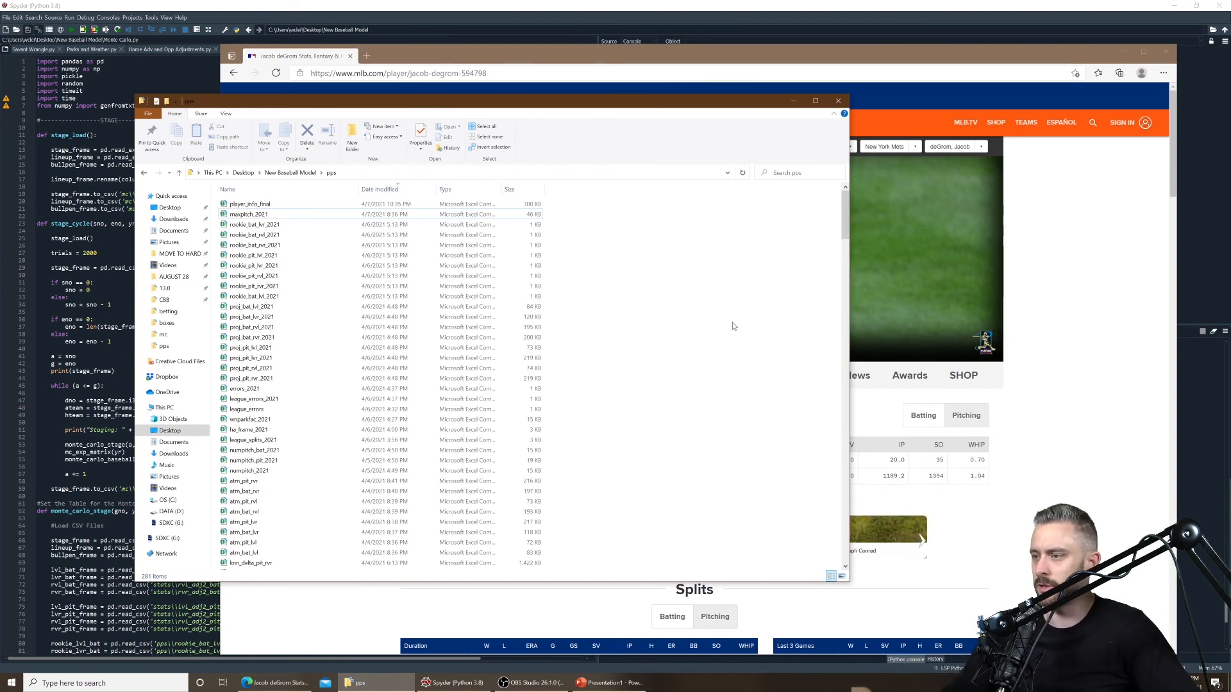
mouse_move(845, 216)
mouse_down()
mouse_move(825, 539)
mouse_move(847, 197)
mouse_up()
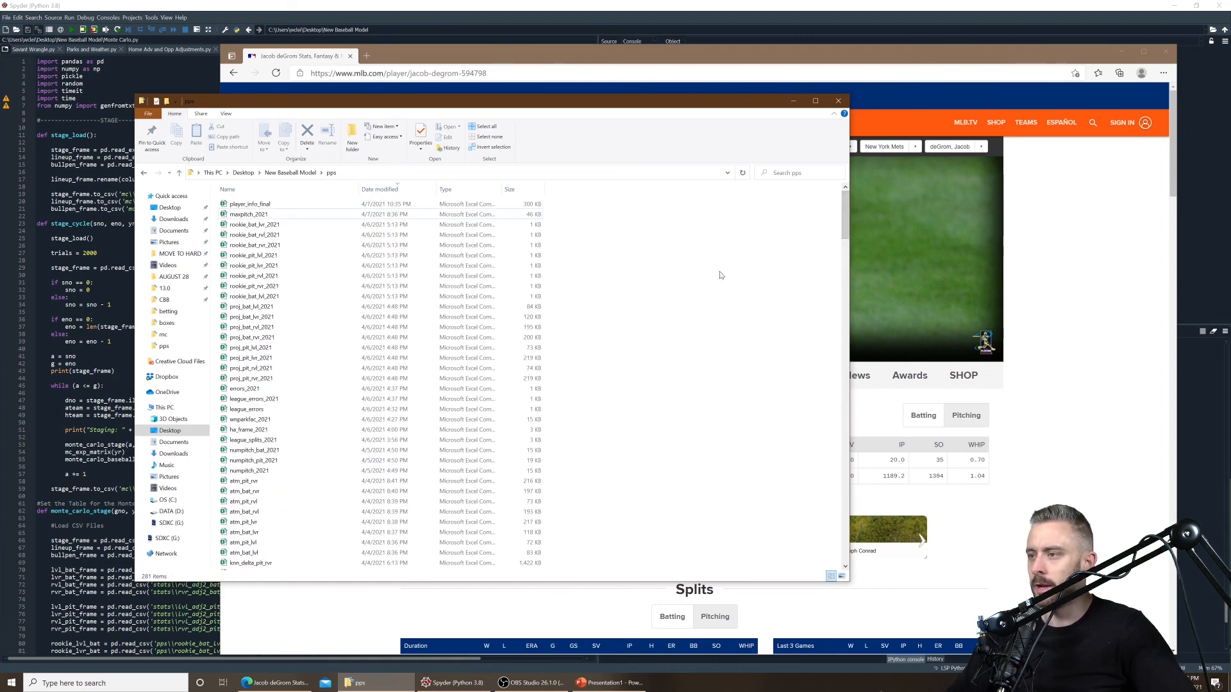